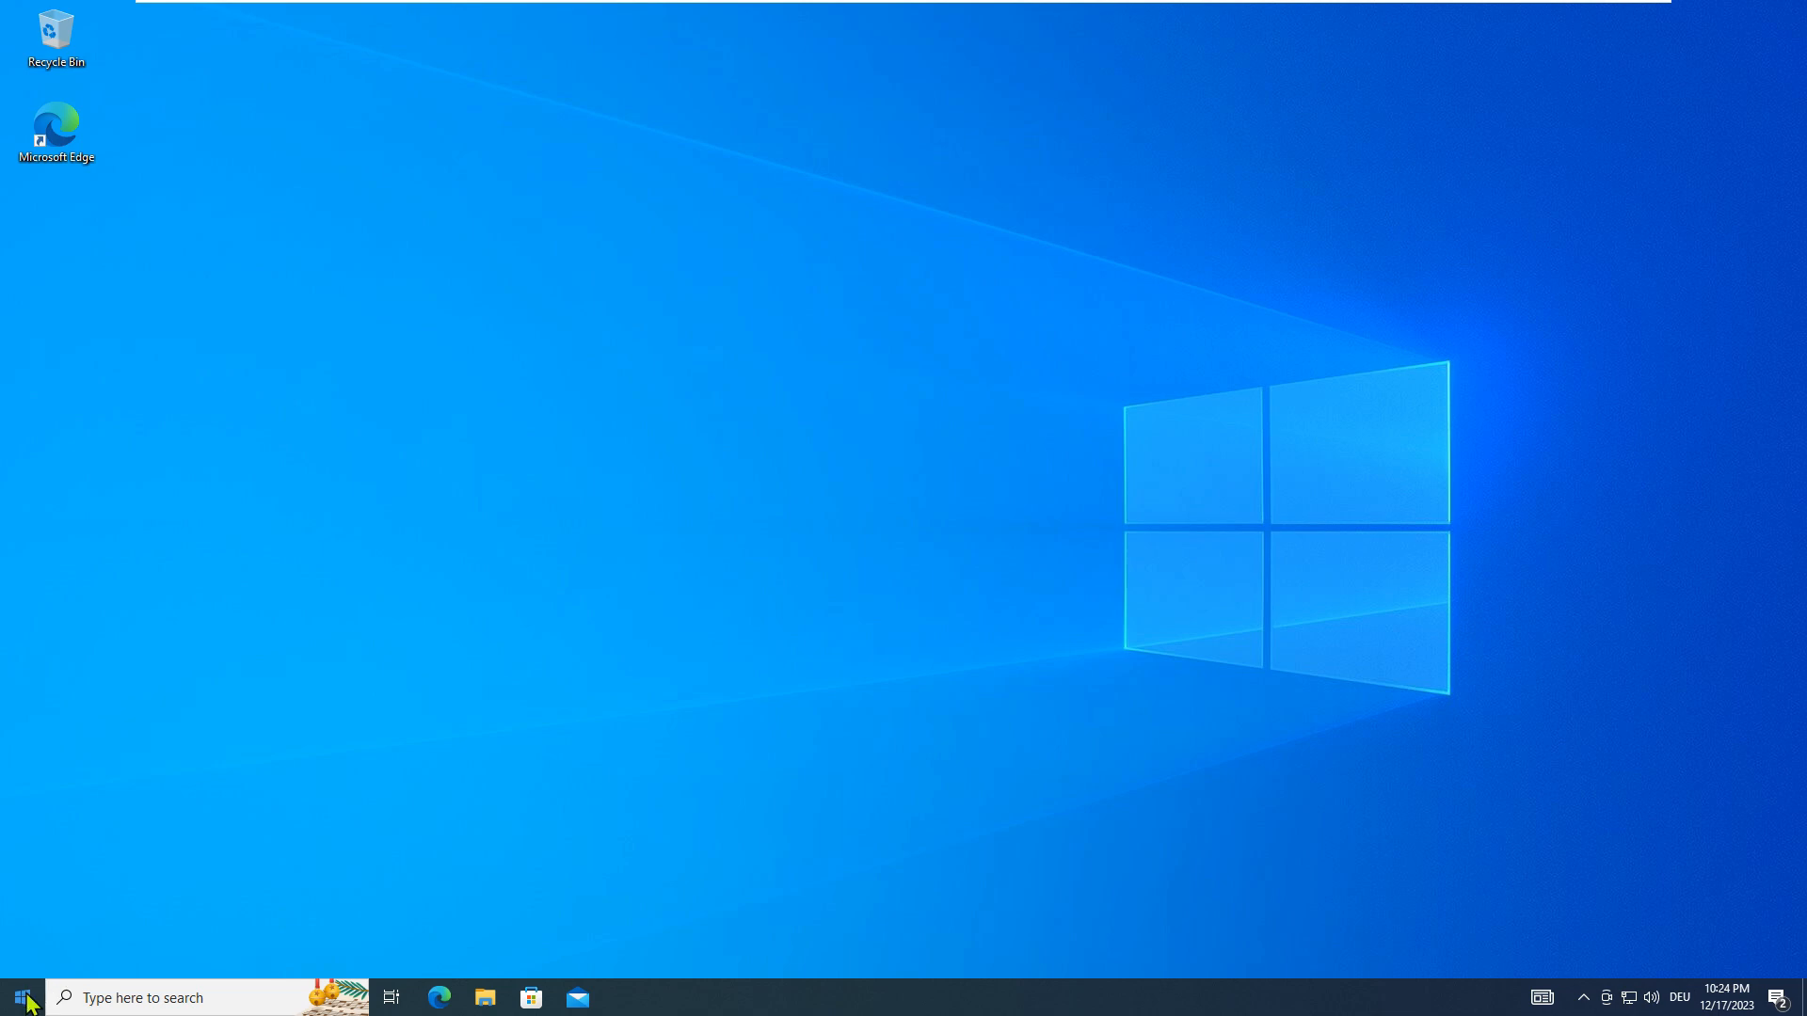
Step: Browse the list of preinstalled Windows apps down to the Maps entry
click(22, 997)
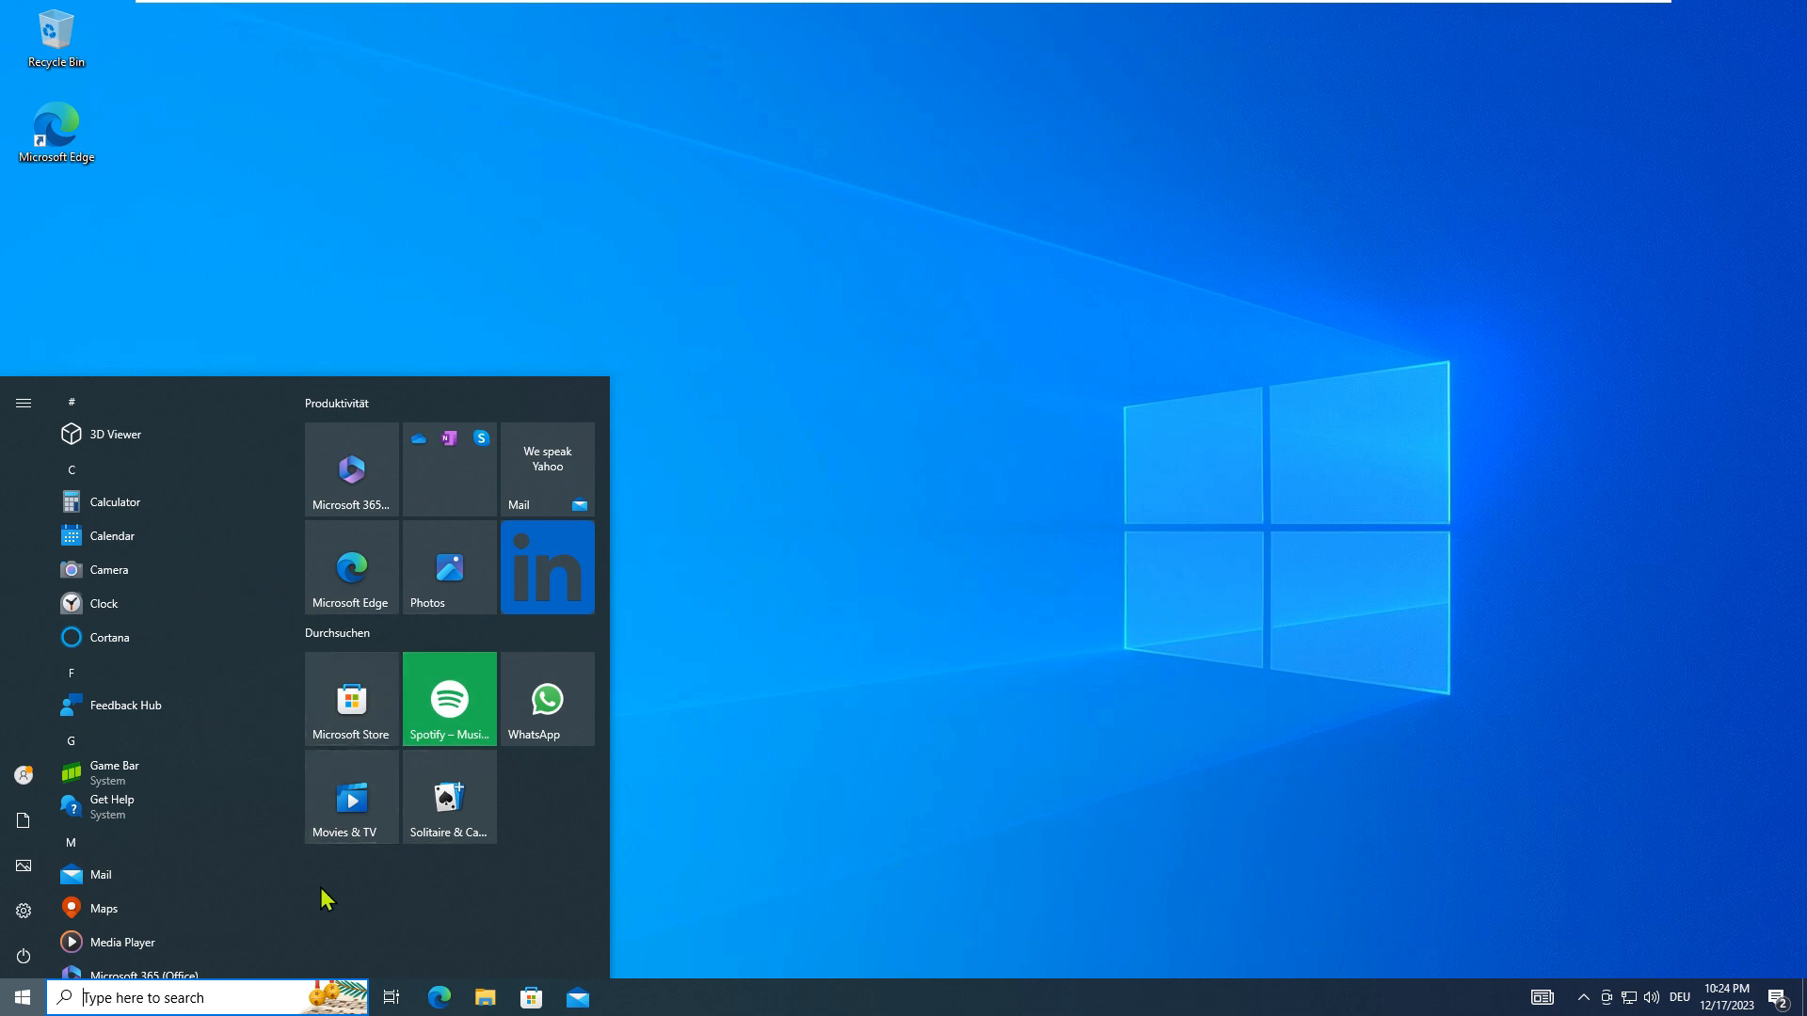
scroll(141, 629, down, 3)
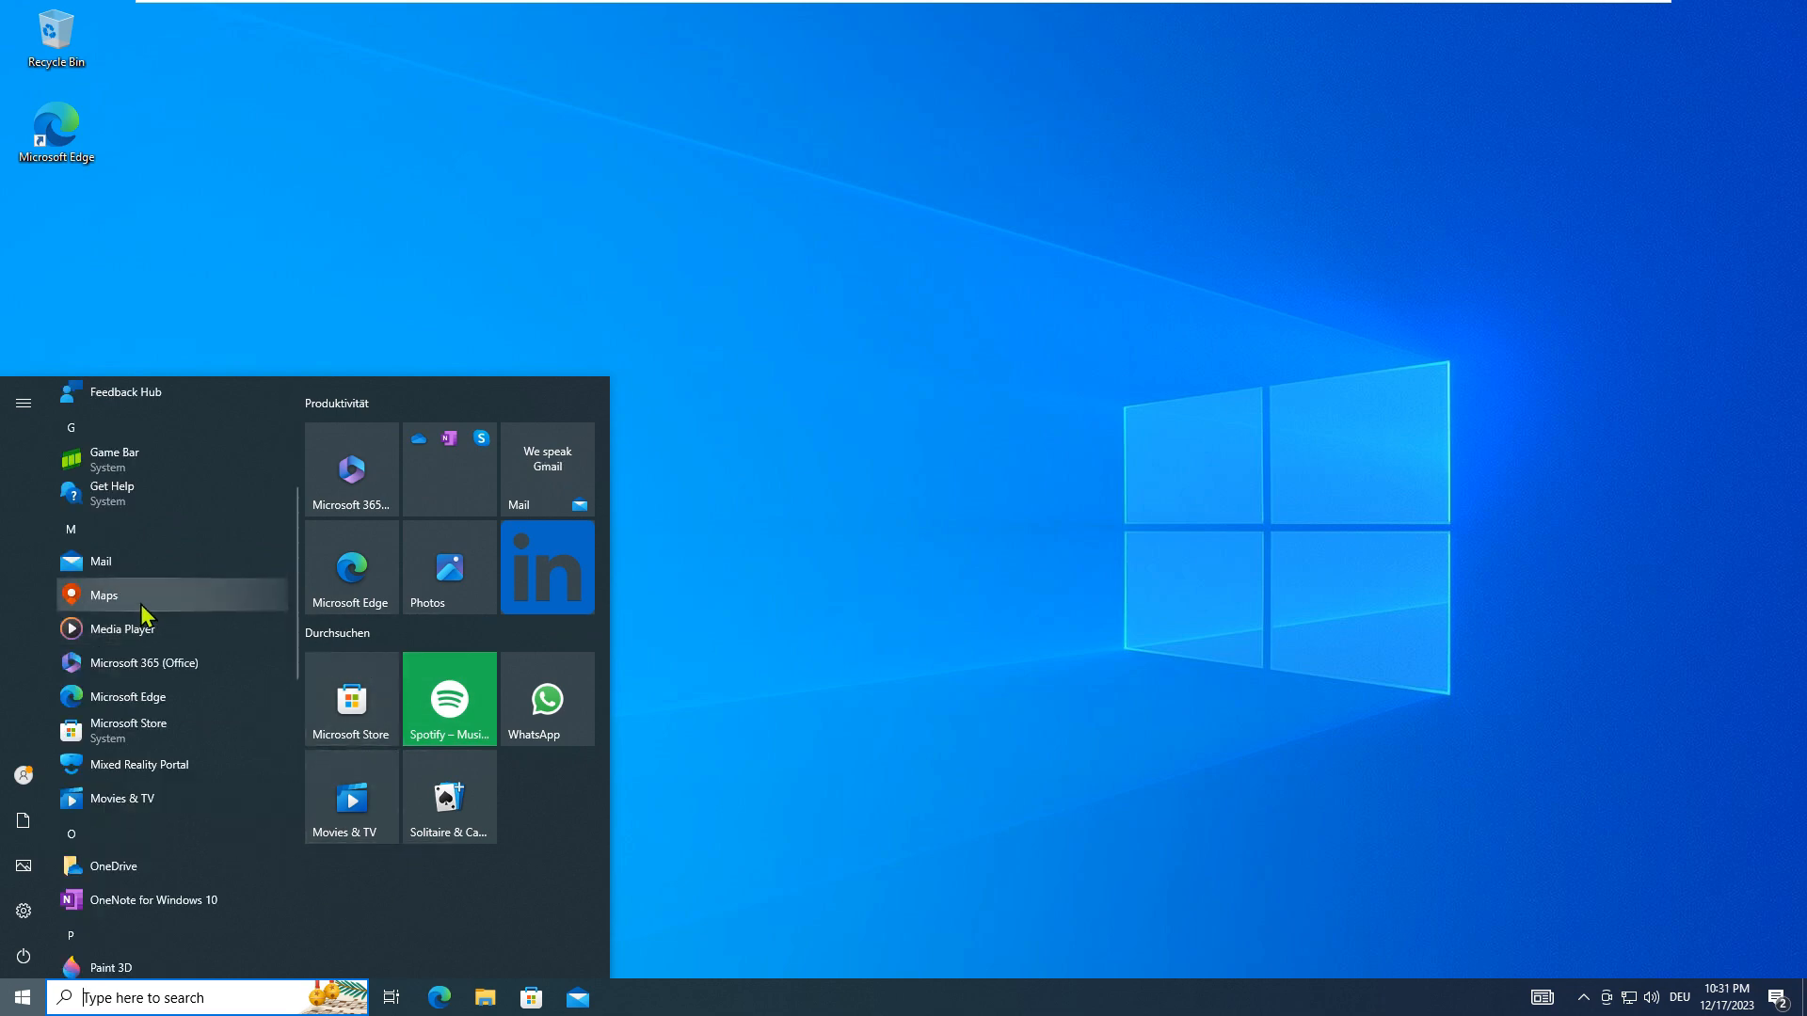
click(139, 602)
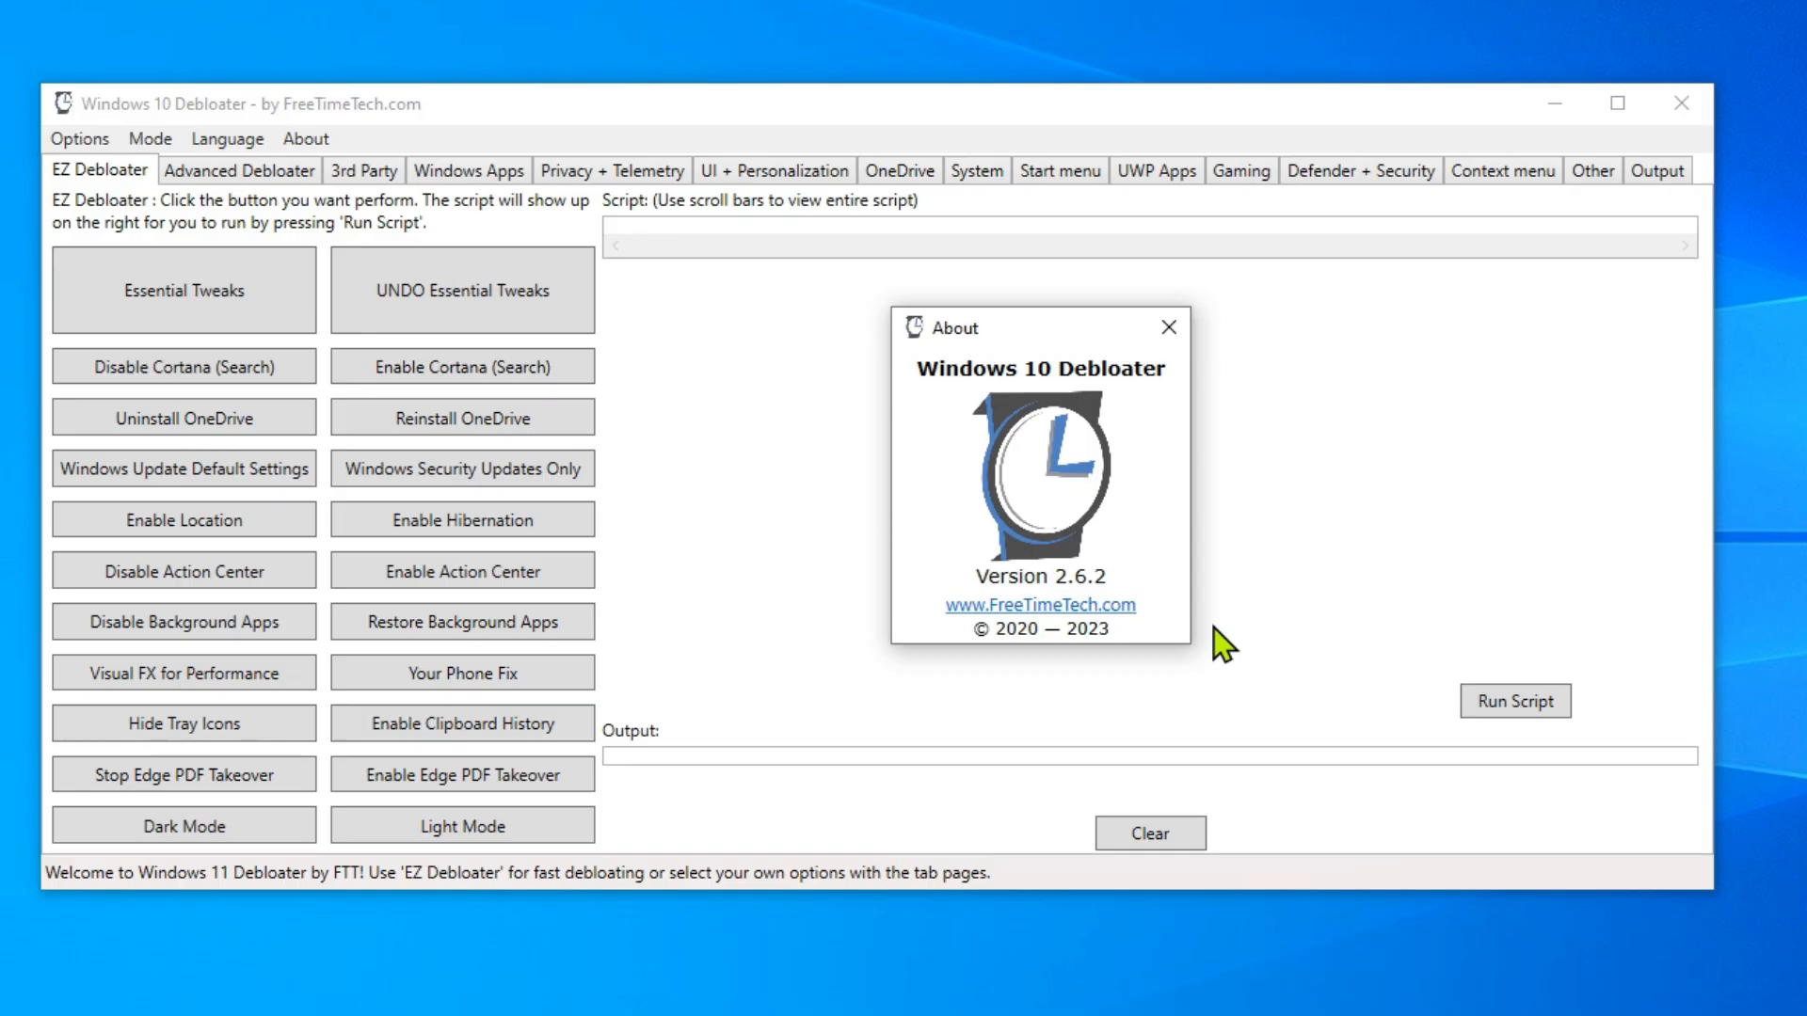
Step: Close the About window and preview the Dark Mode, Essential Tweaks, Disable Cortana and Uninstall OneDrive scripts
click(1169, 328)
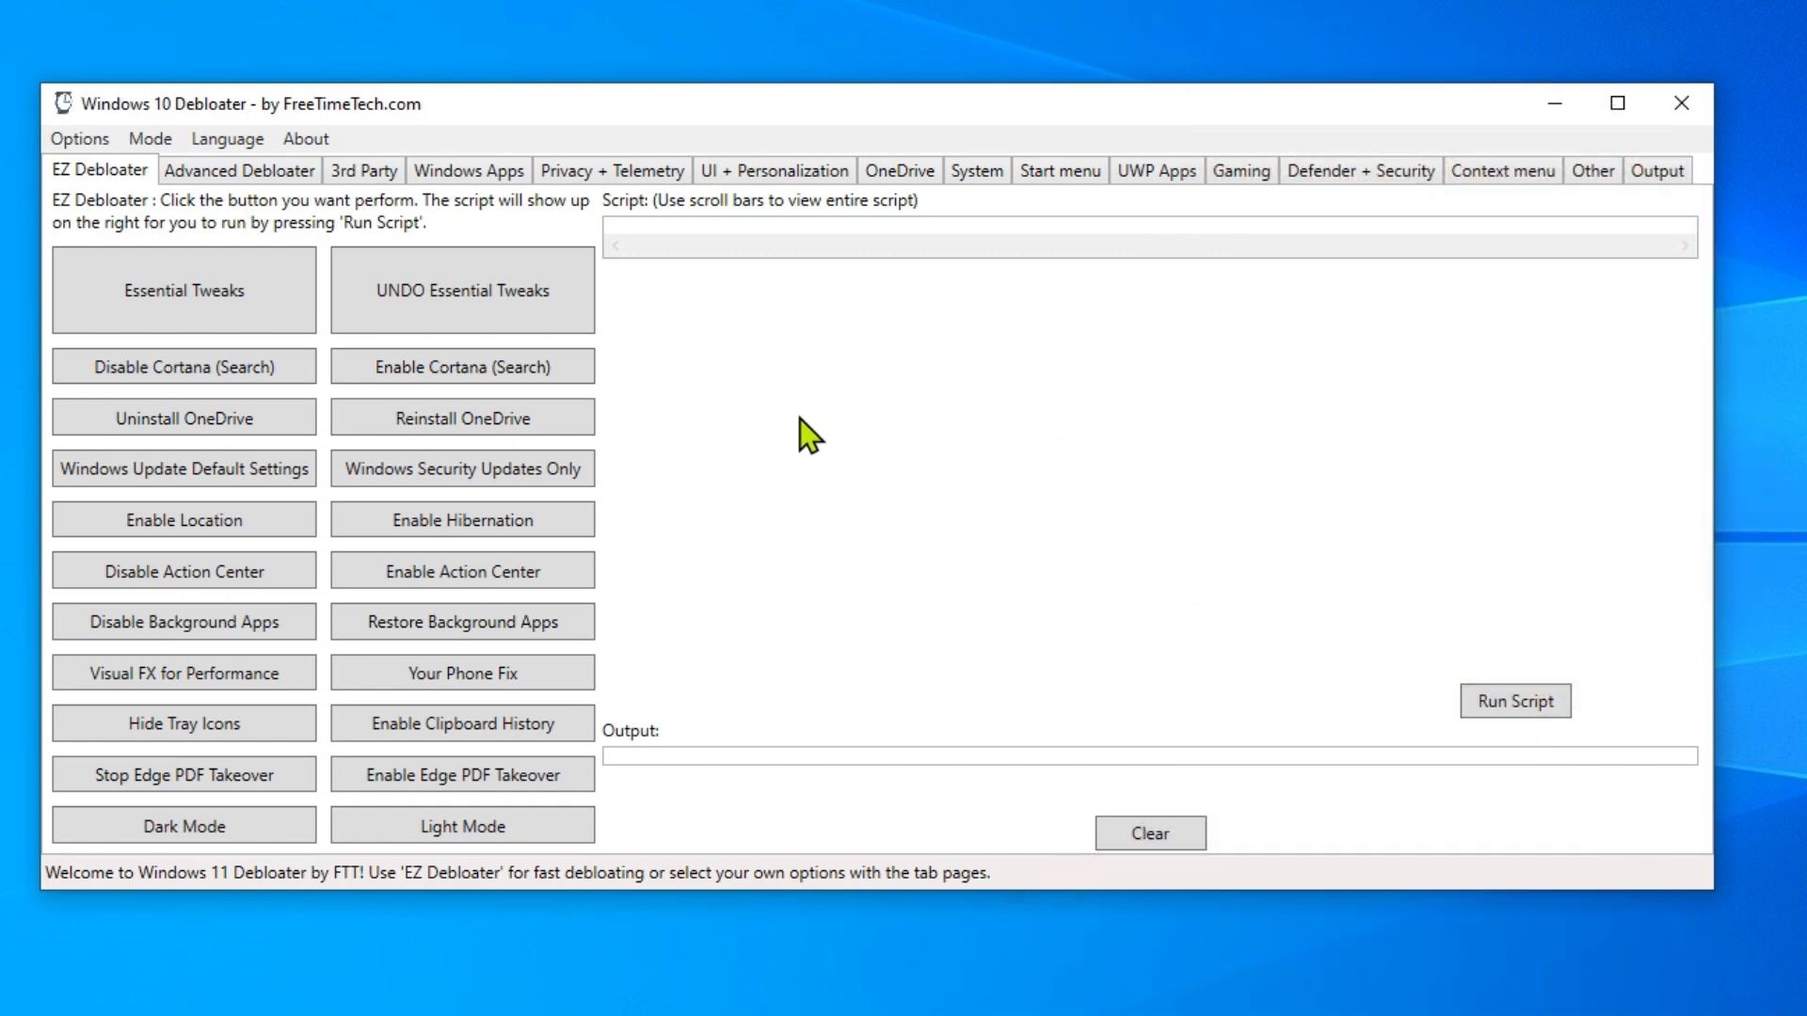
click(241, 832)
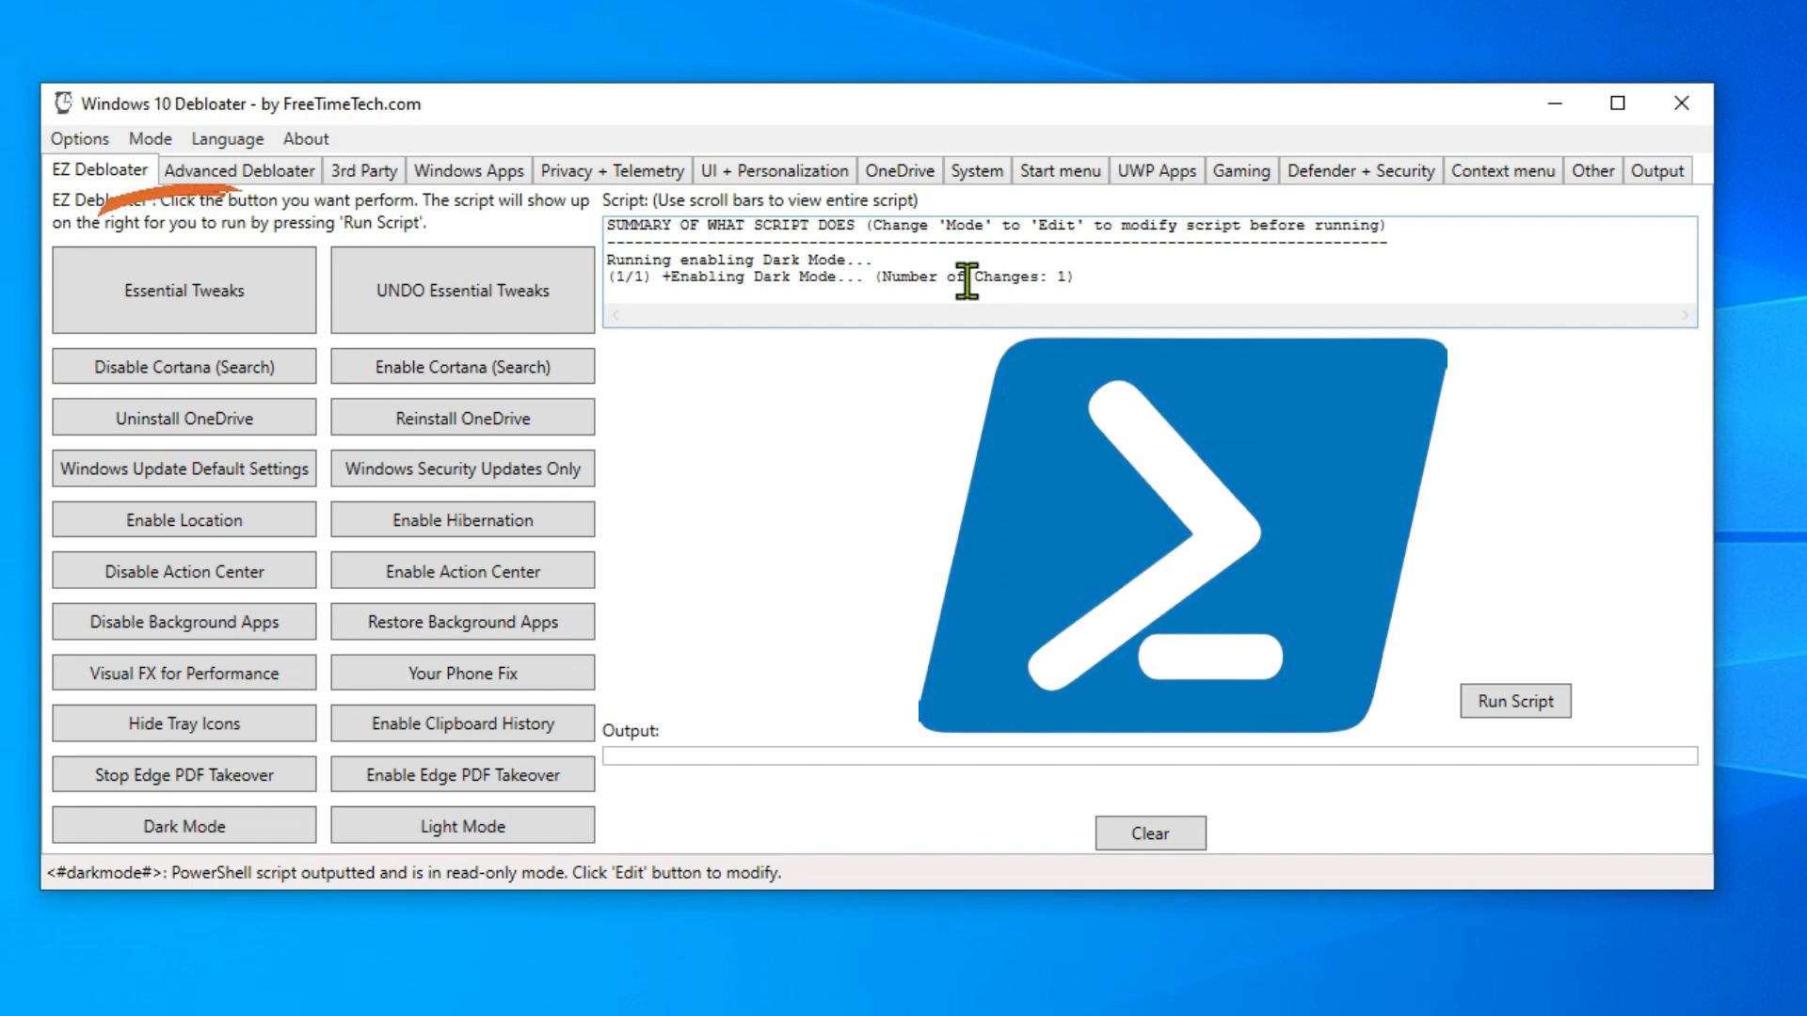
click(241, 314)
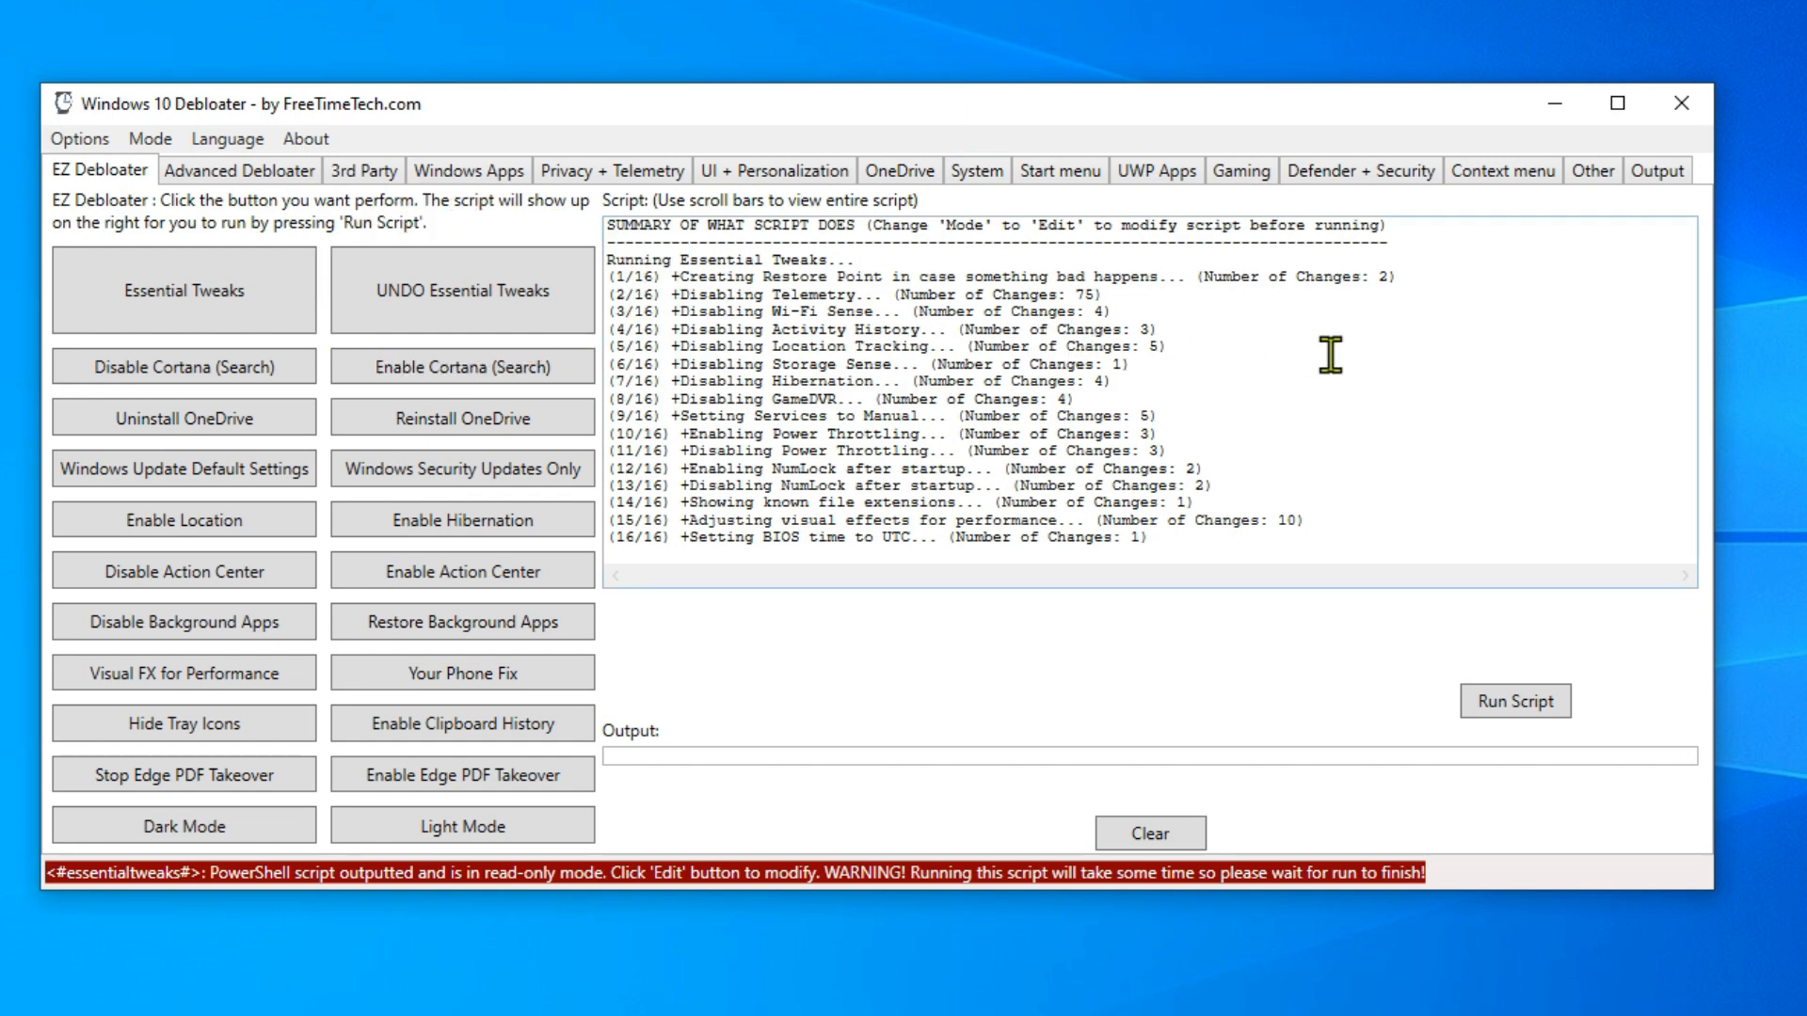
drag(679, 275, 900, 273)
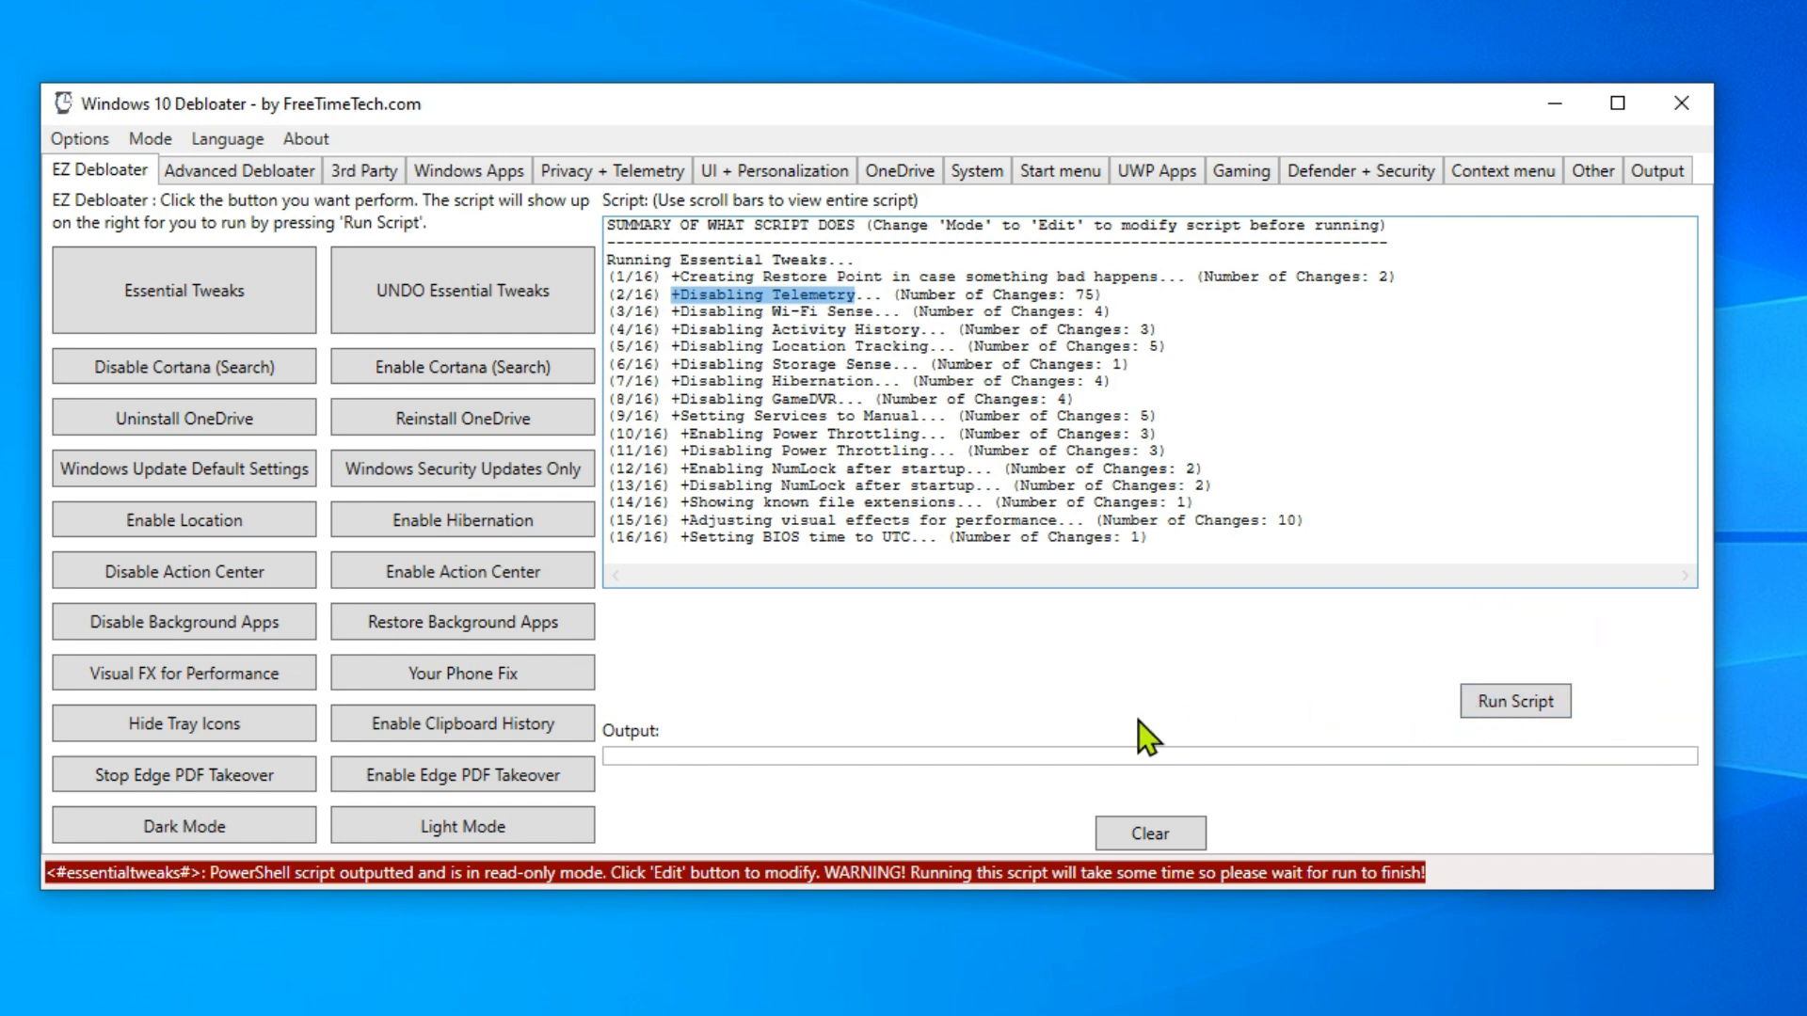
click(258, 380)
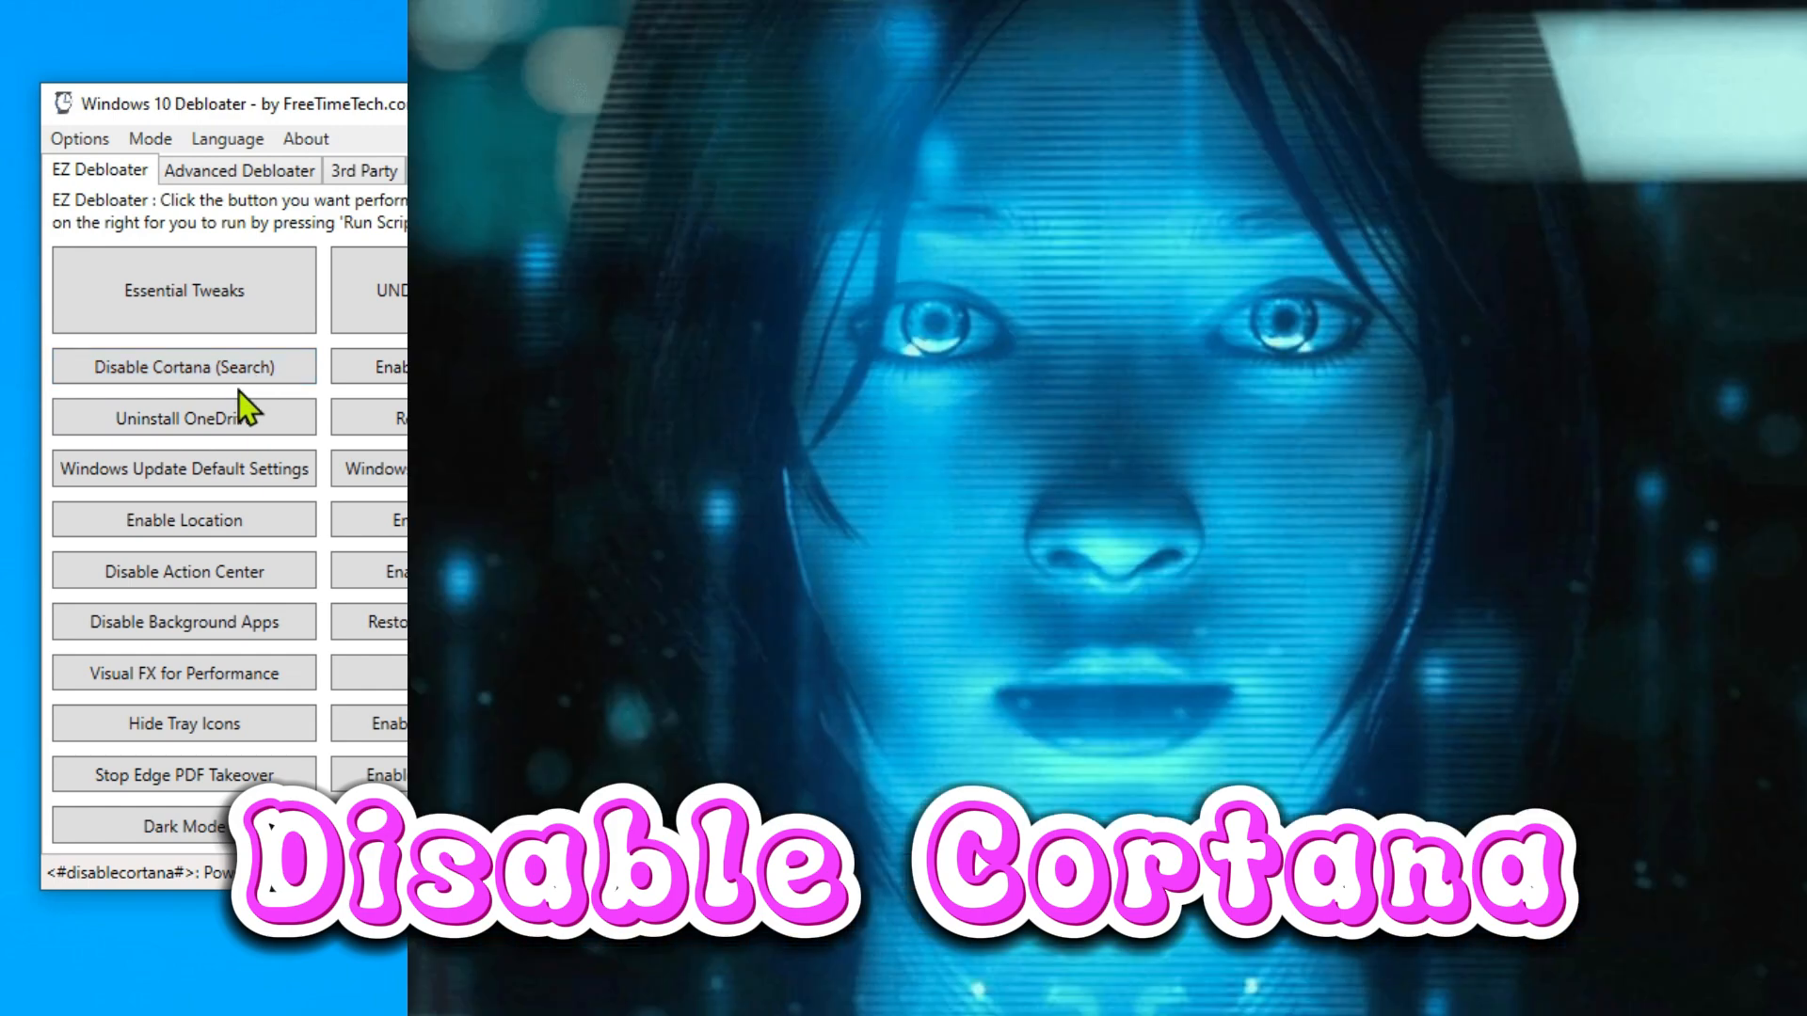
click(239, 416)
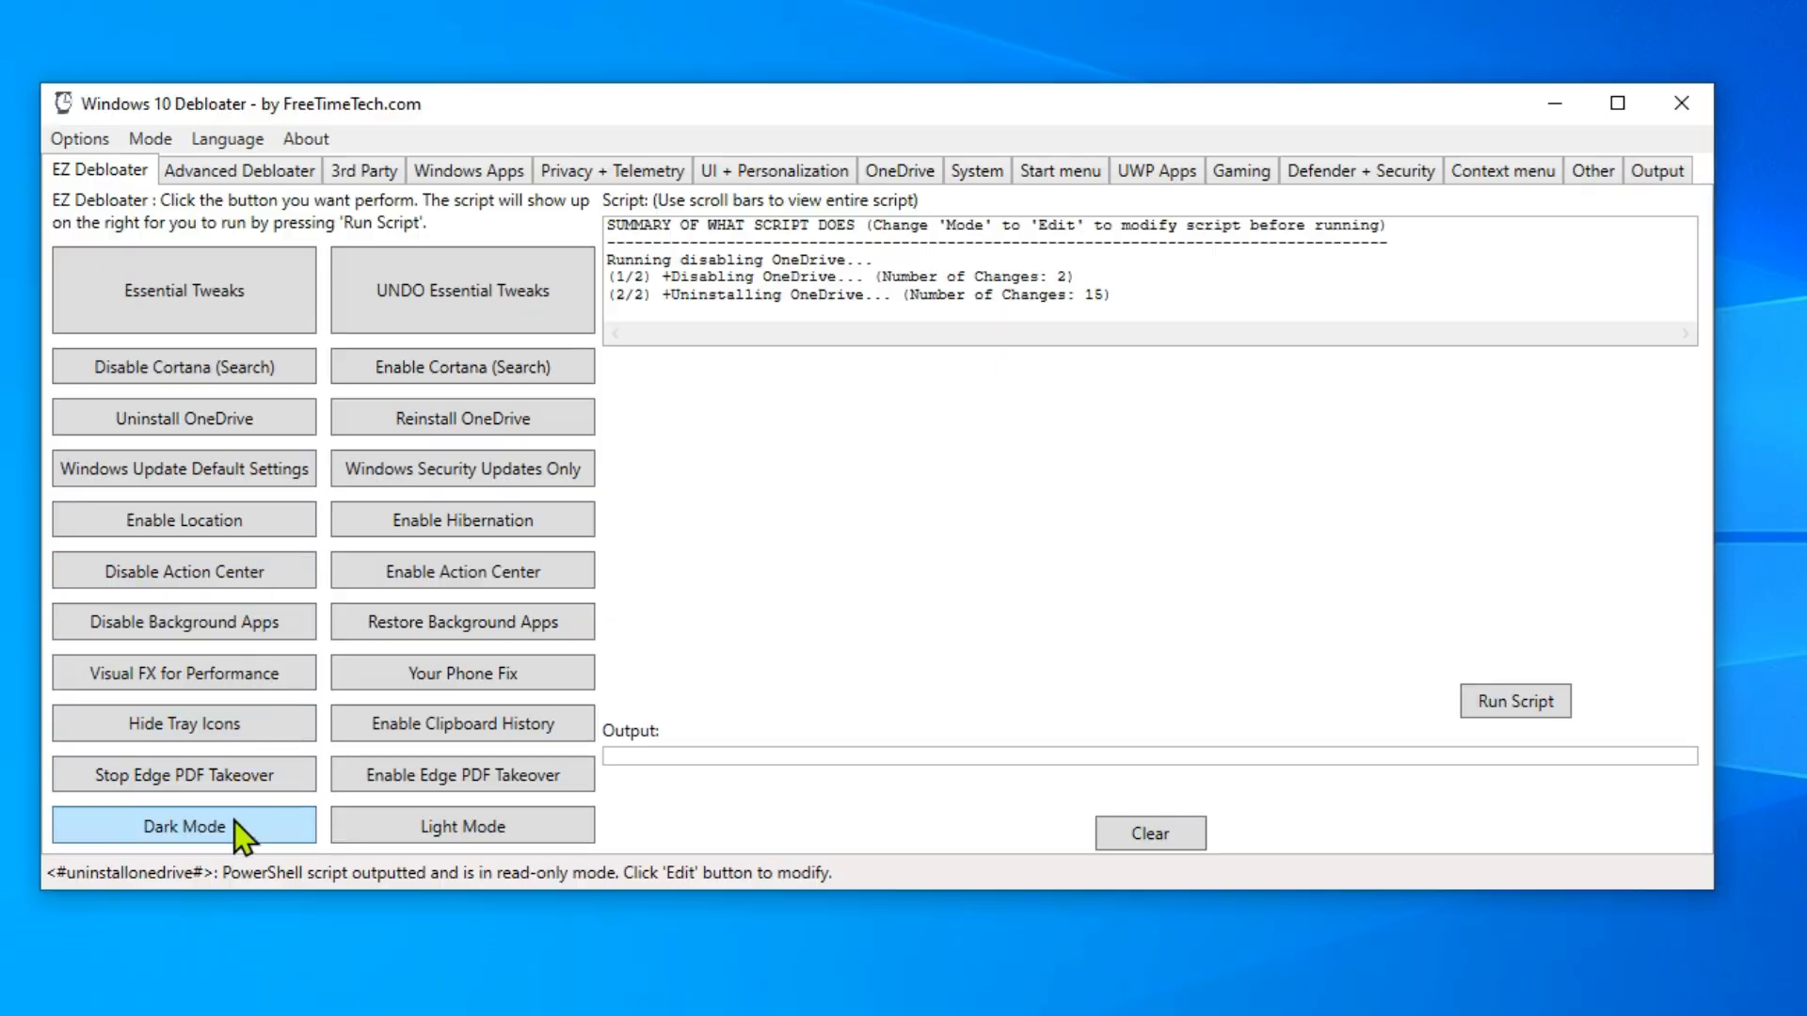
Step: Run the Dark Mode script and revert it with the Light Mode script, clearing the output
click(234, 824)
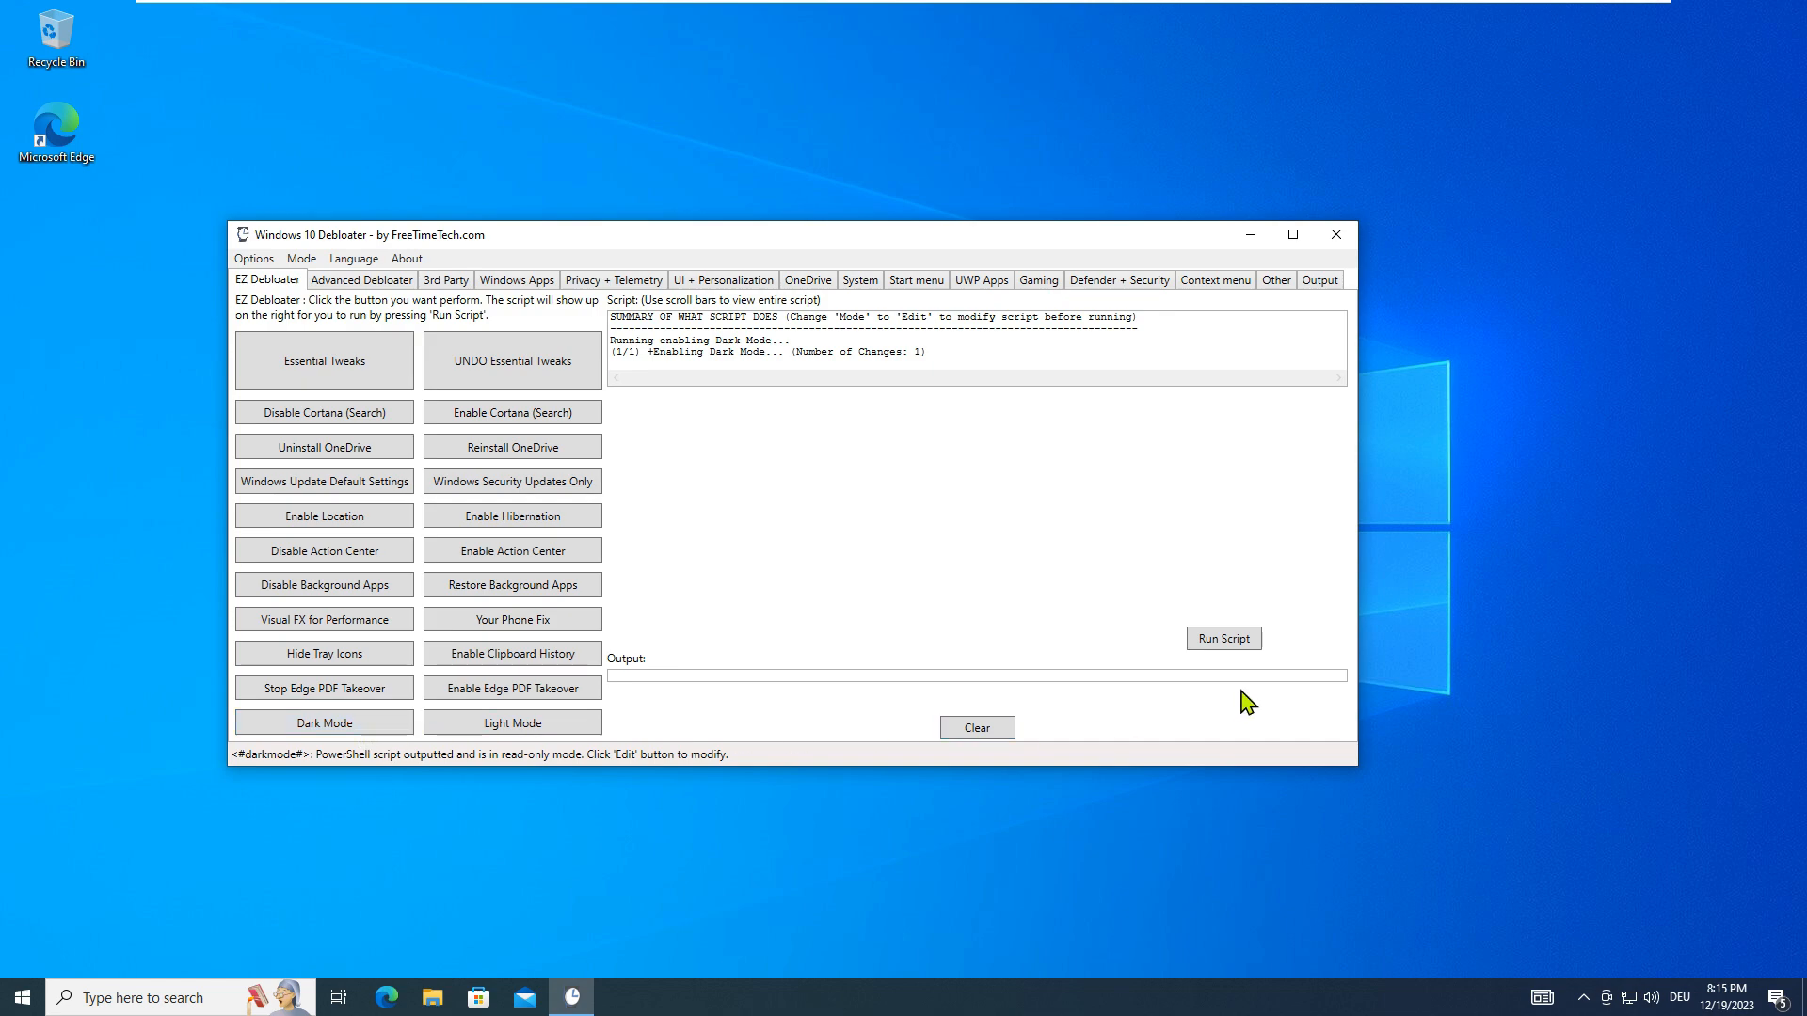
click(1226, 645)
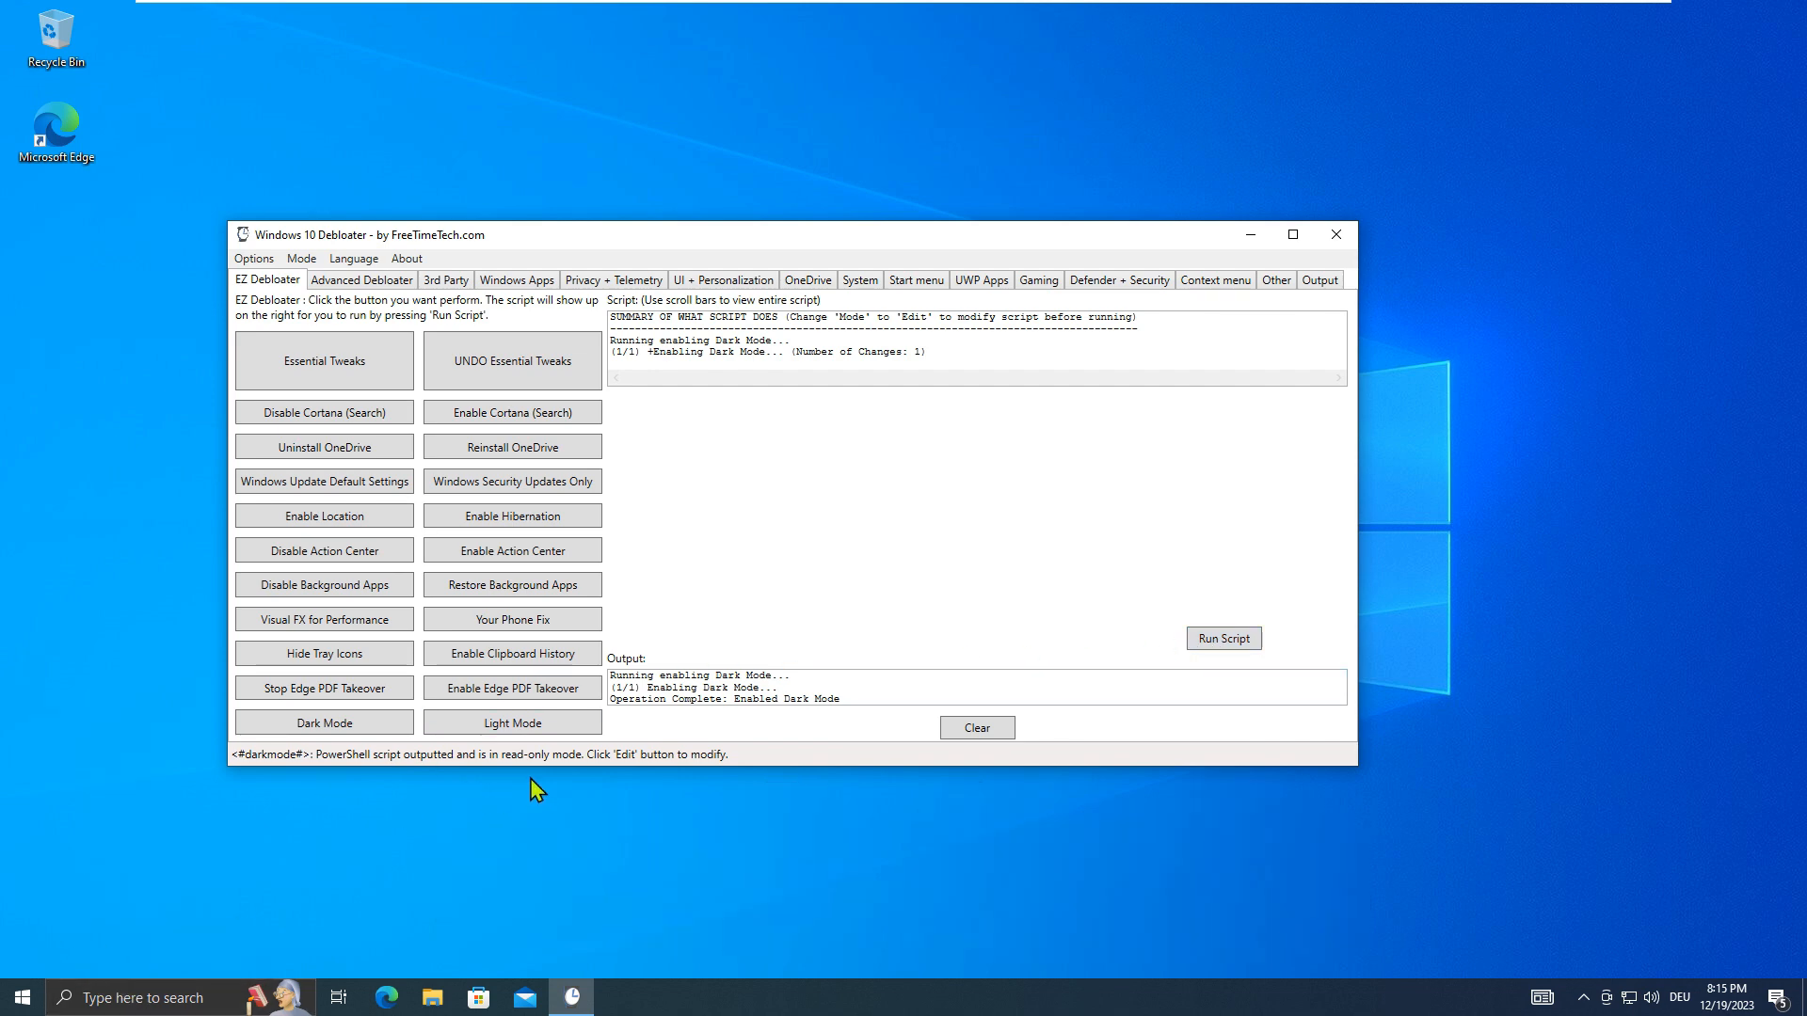
click(532, 730)
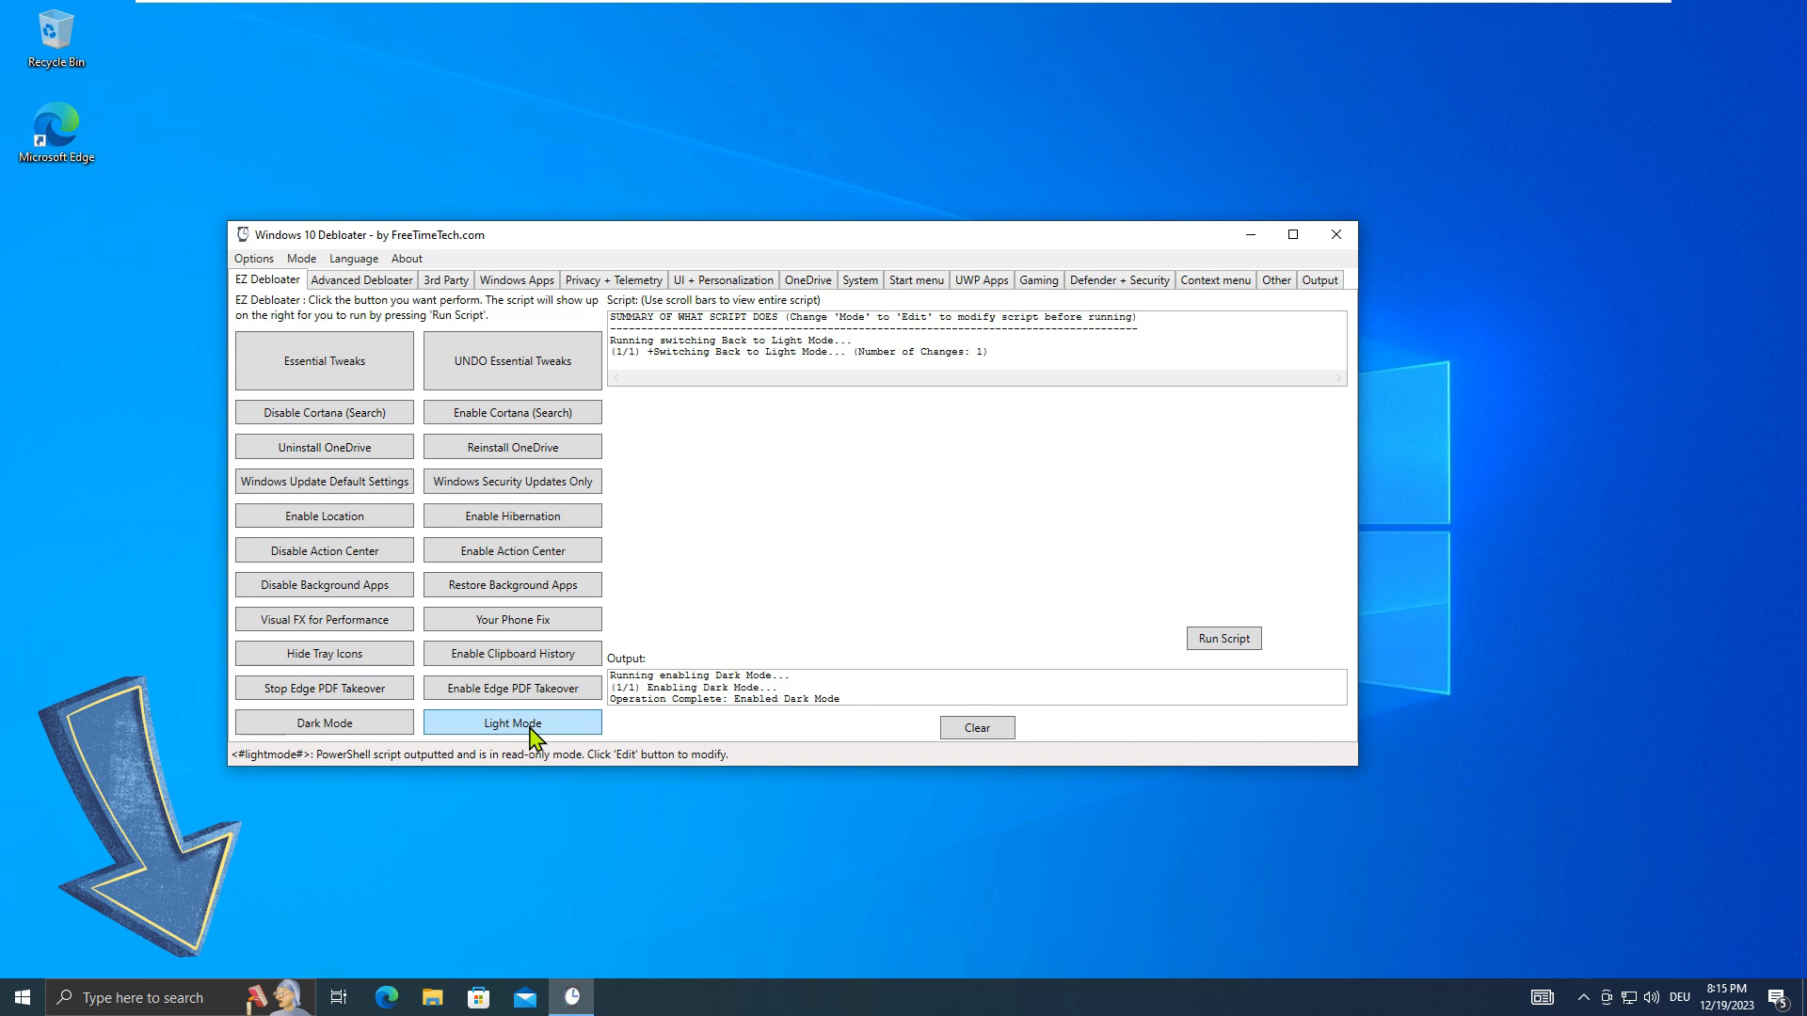
click(1227, 644)
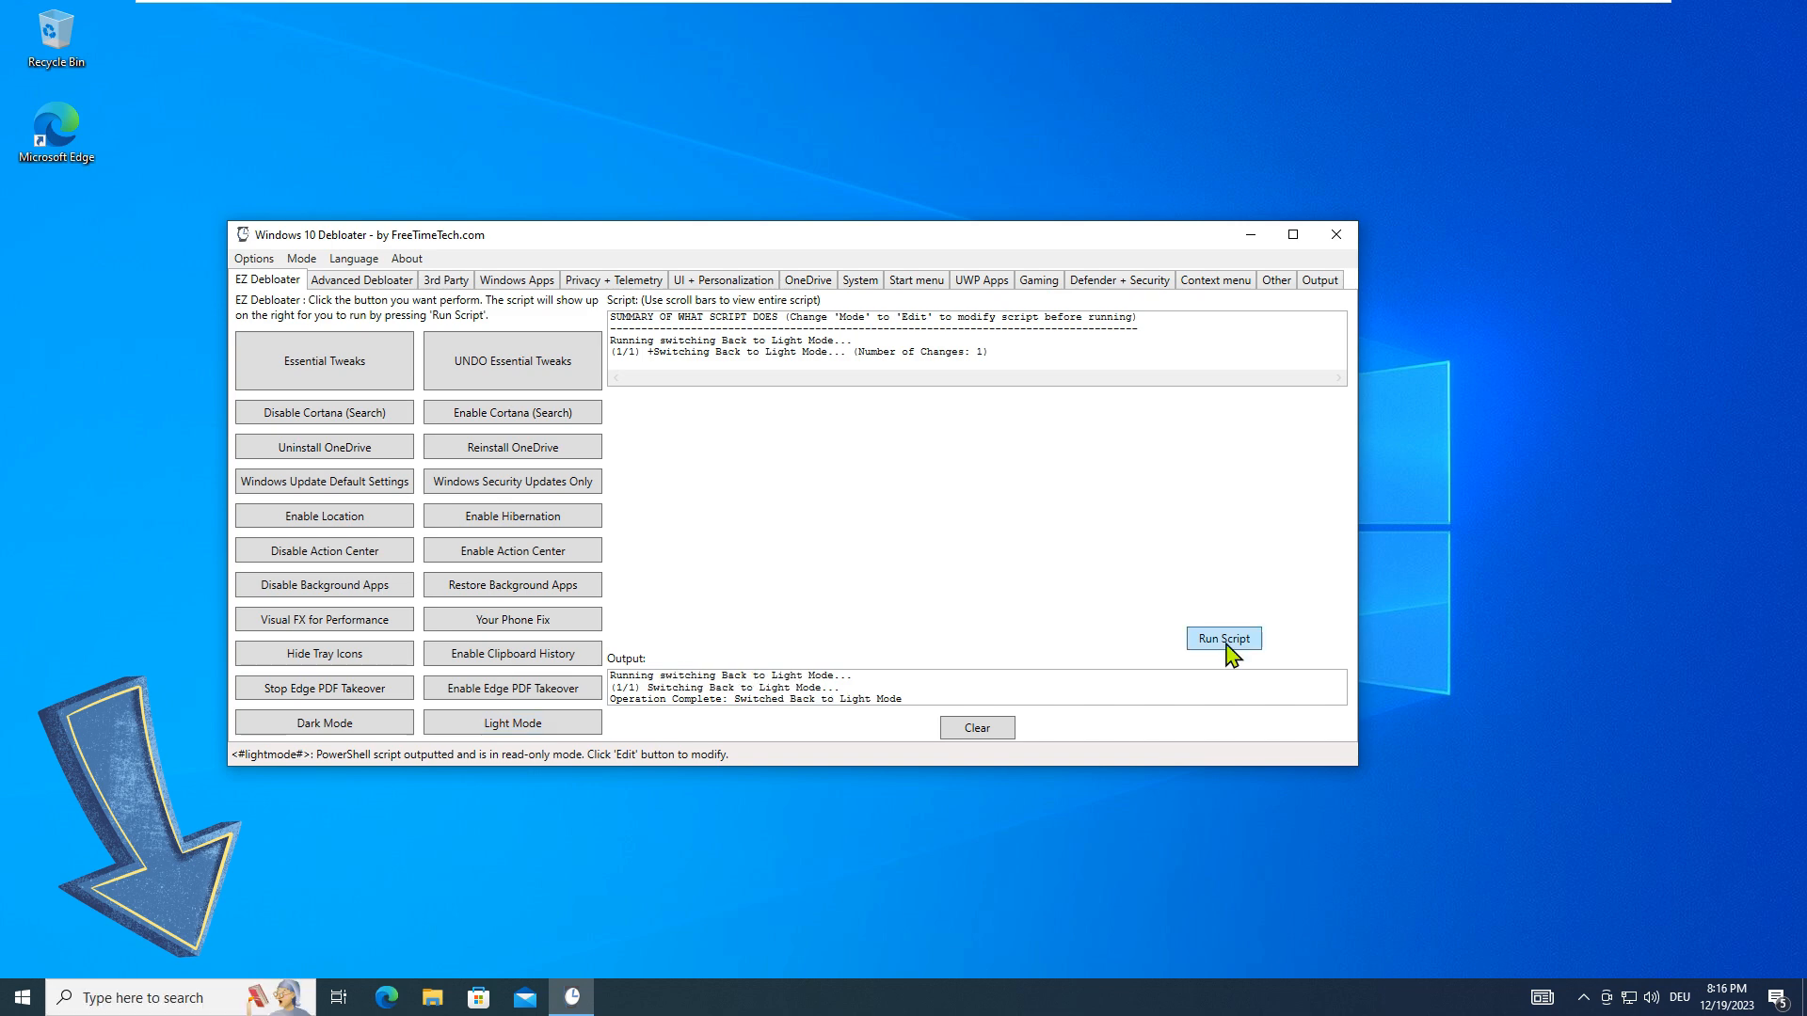
click(984, 730)
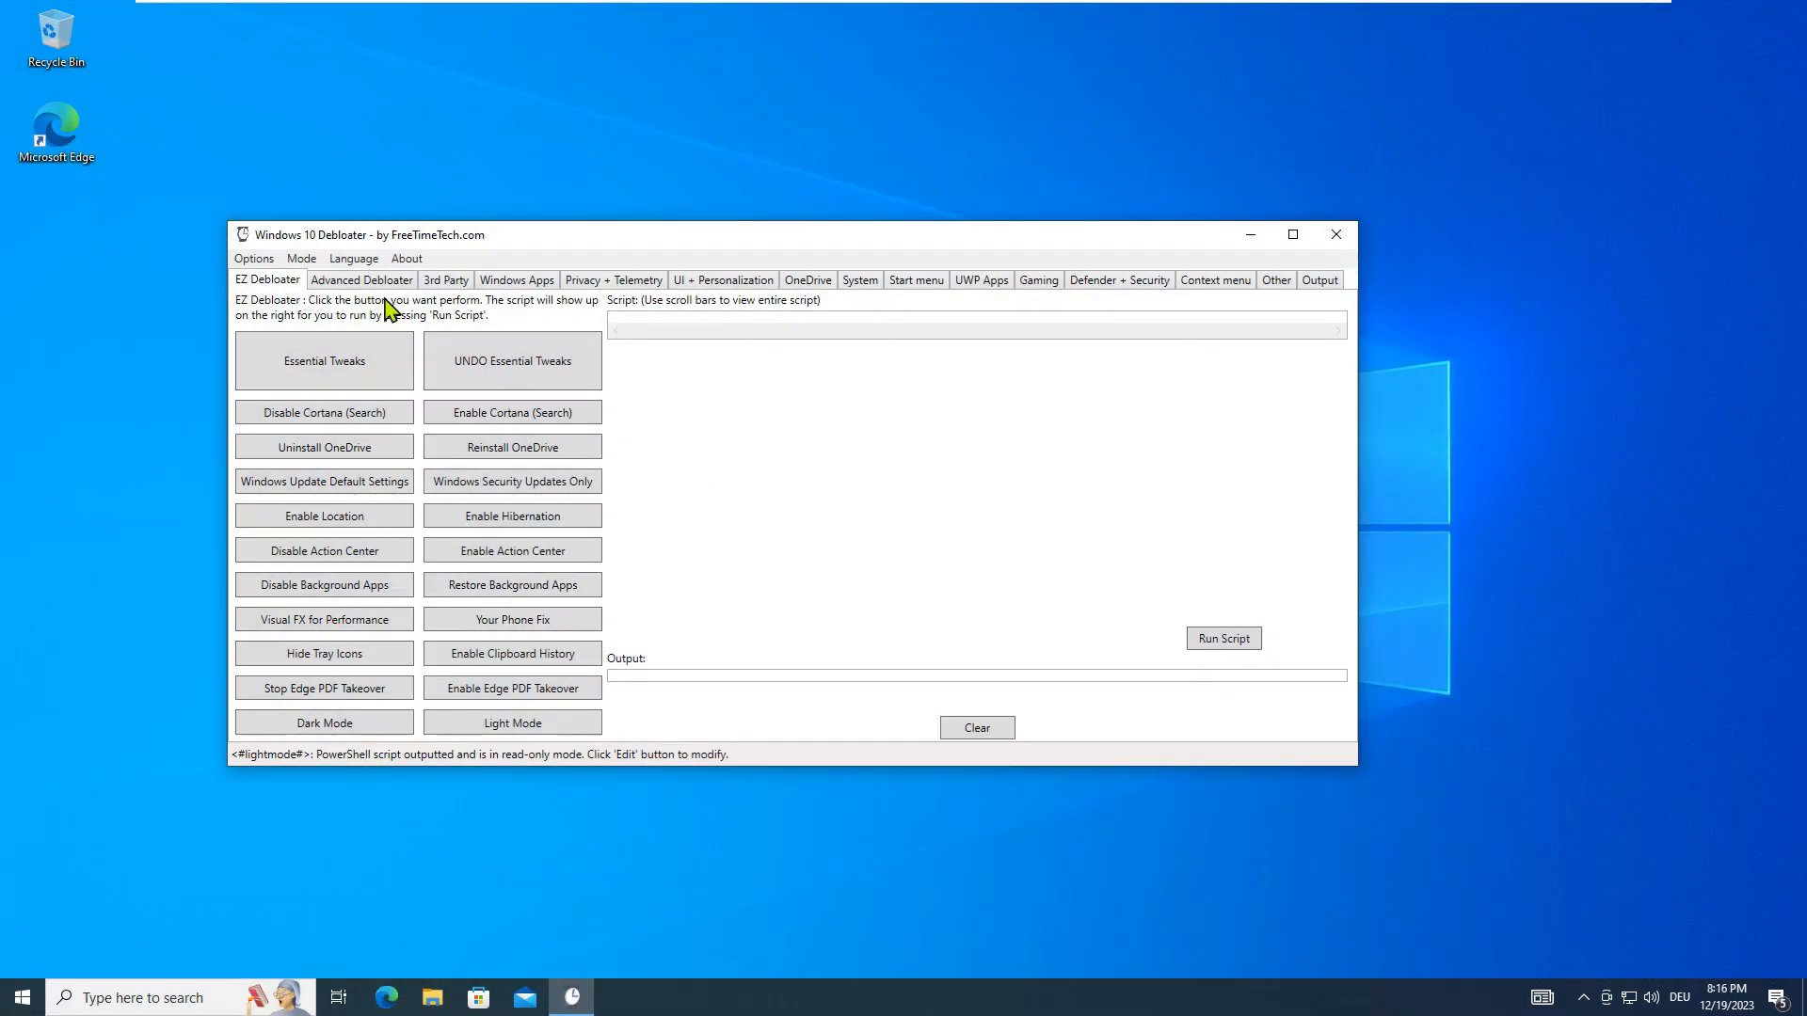
Step: Apply the Desktop preset in the Advanced Debloater and review its full PowerShell script in a widened window
click(374, 280)
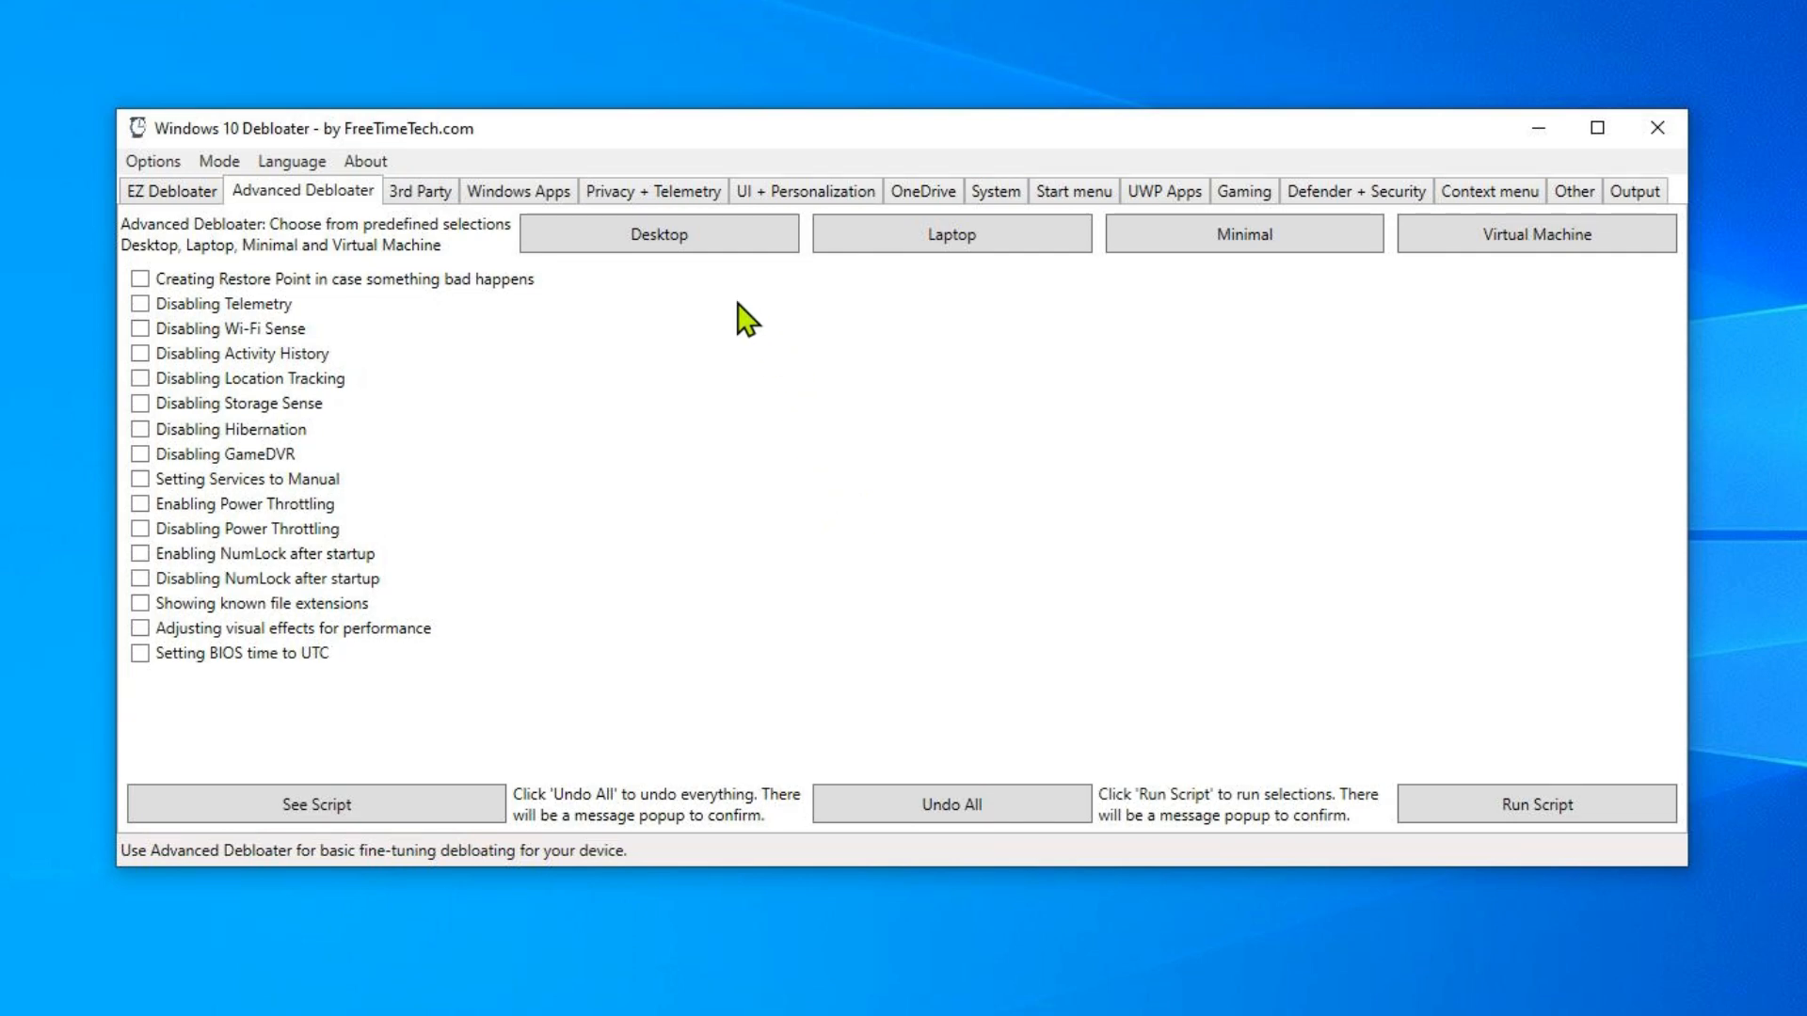
click(709, 245)
click(474, 802)
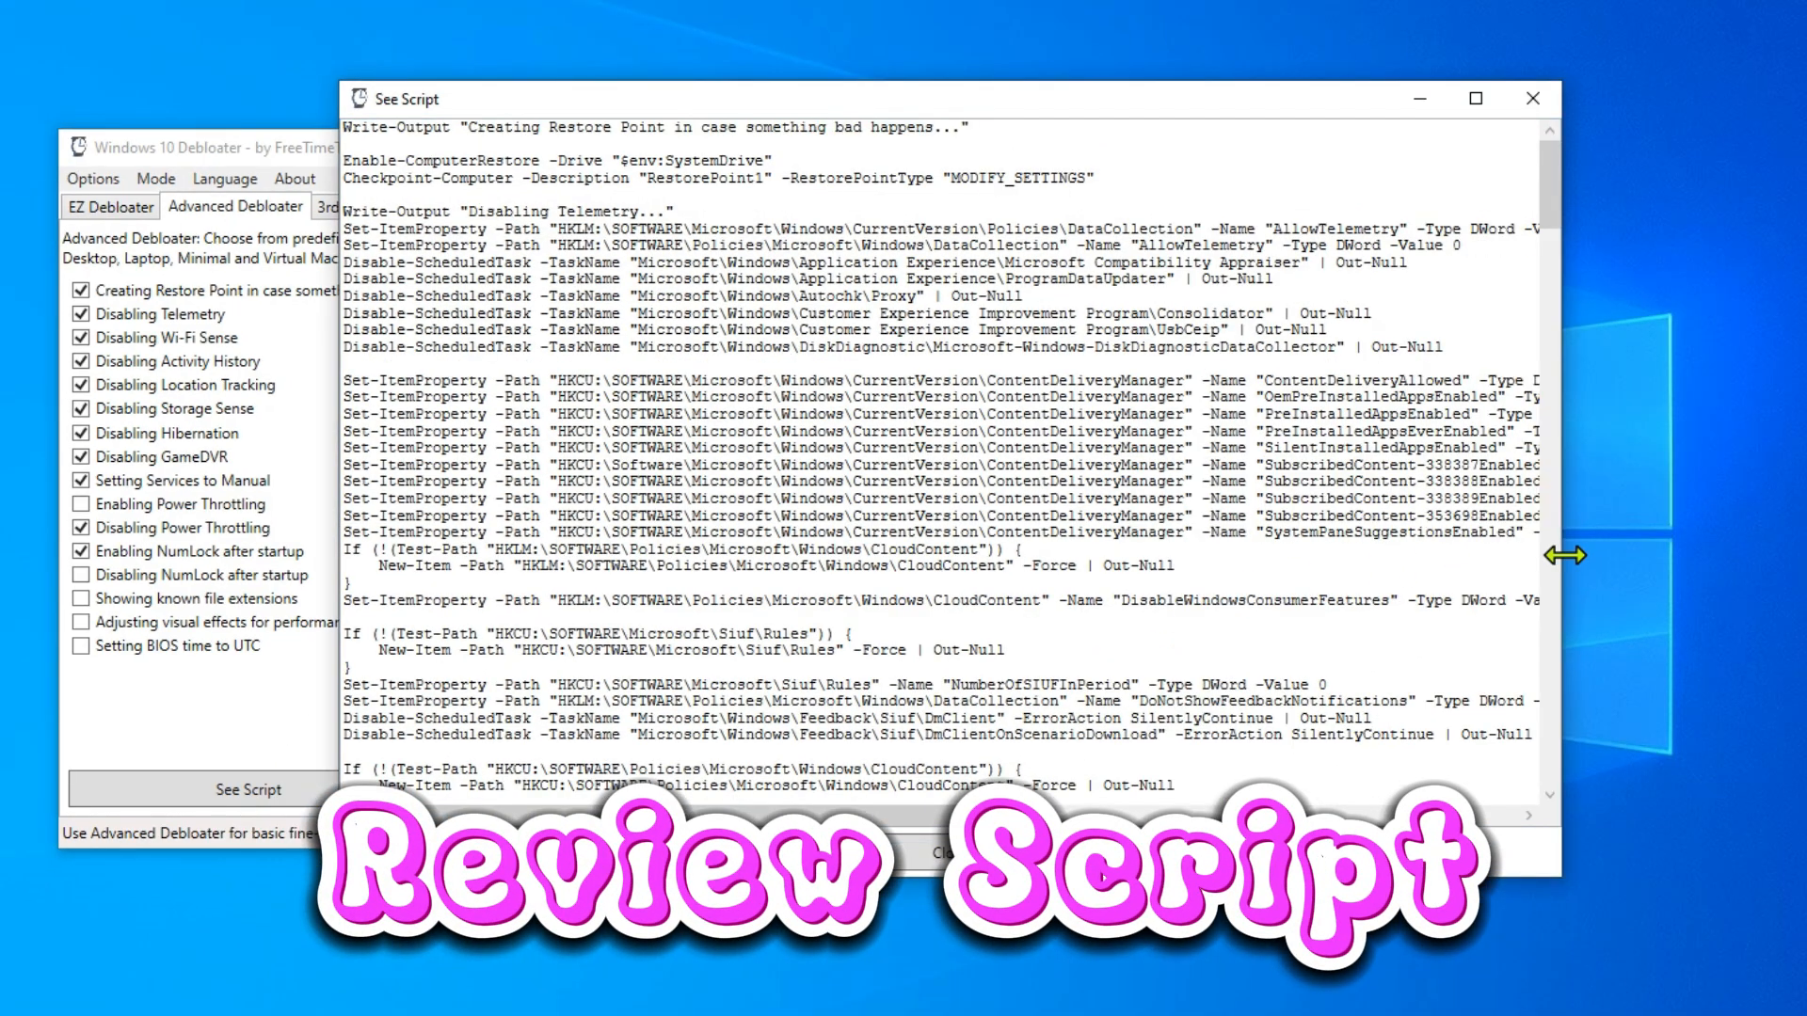
drag(1565, 555, 1806, 555)
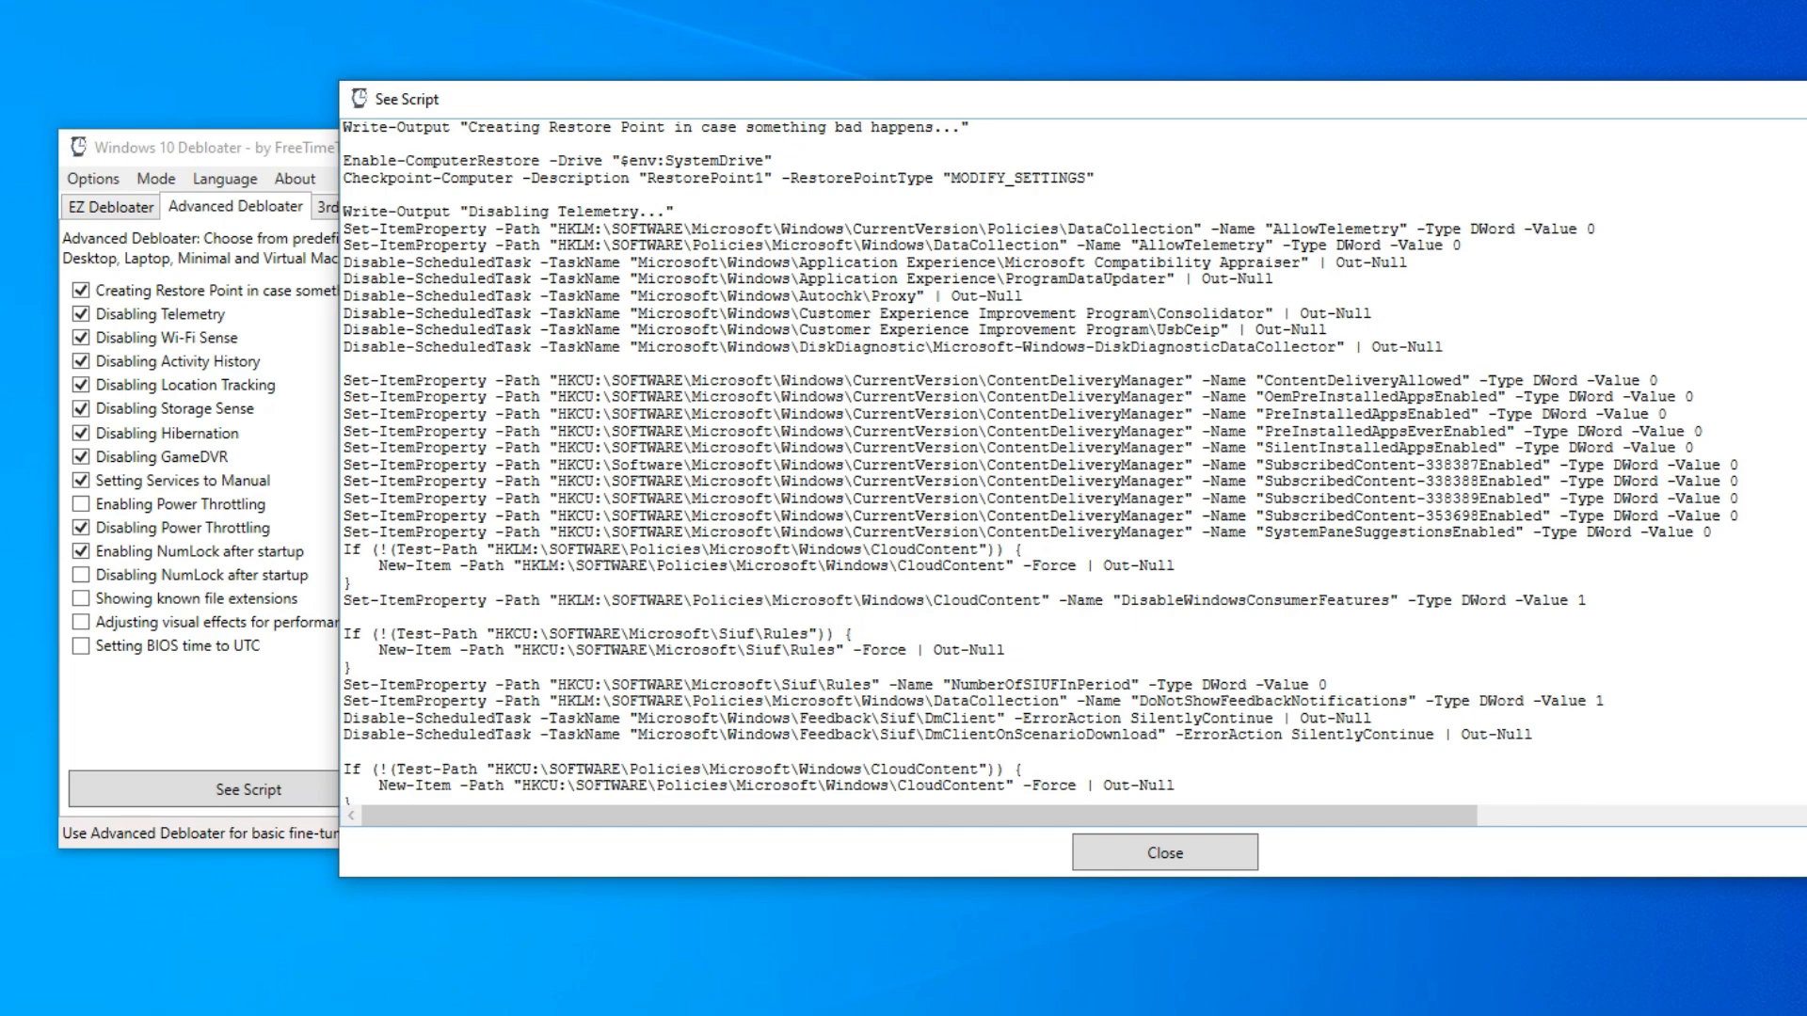
scroll(1040, 464, down, 11)
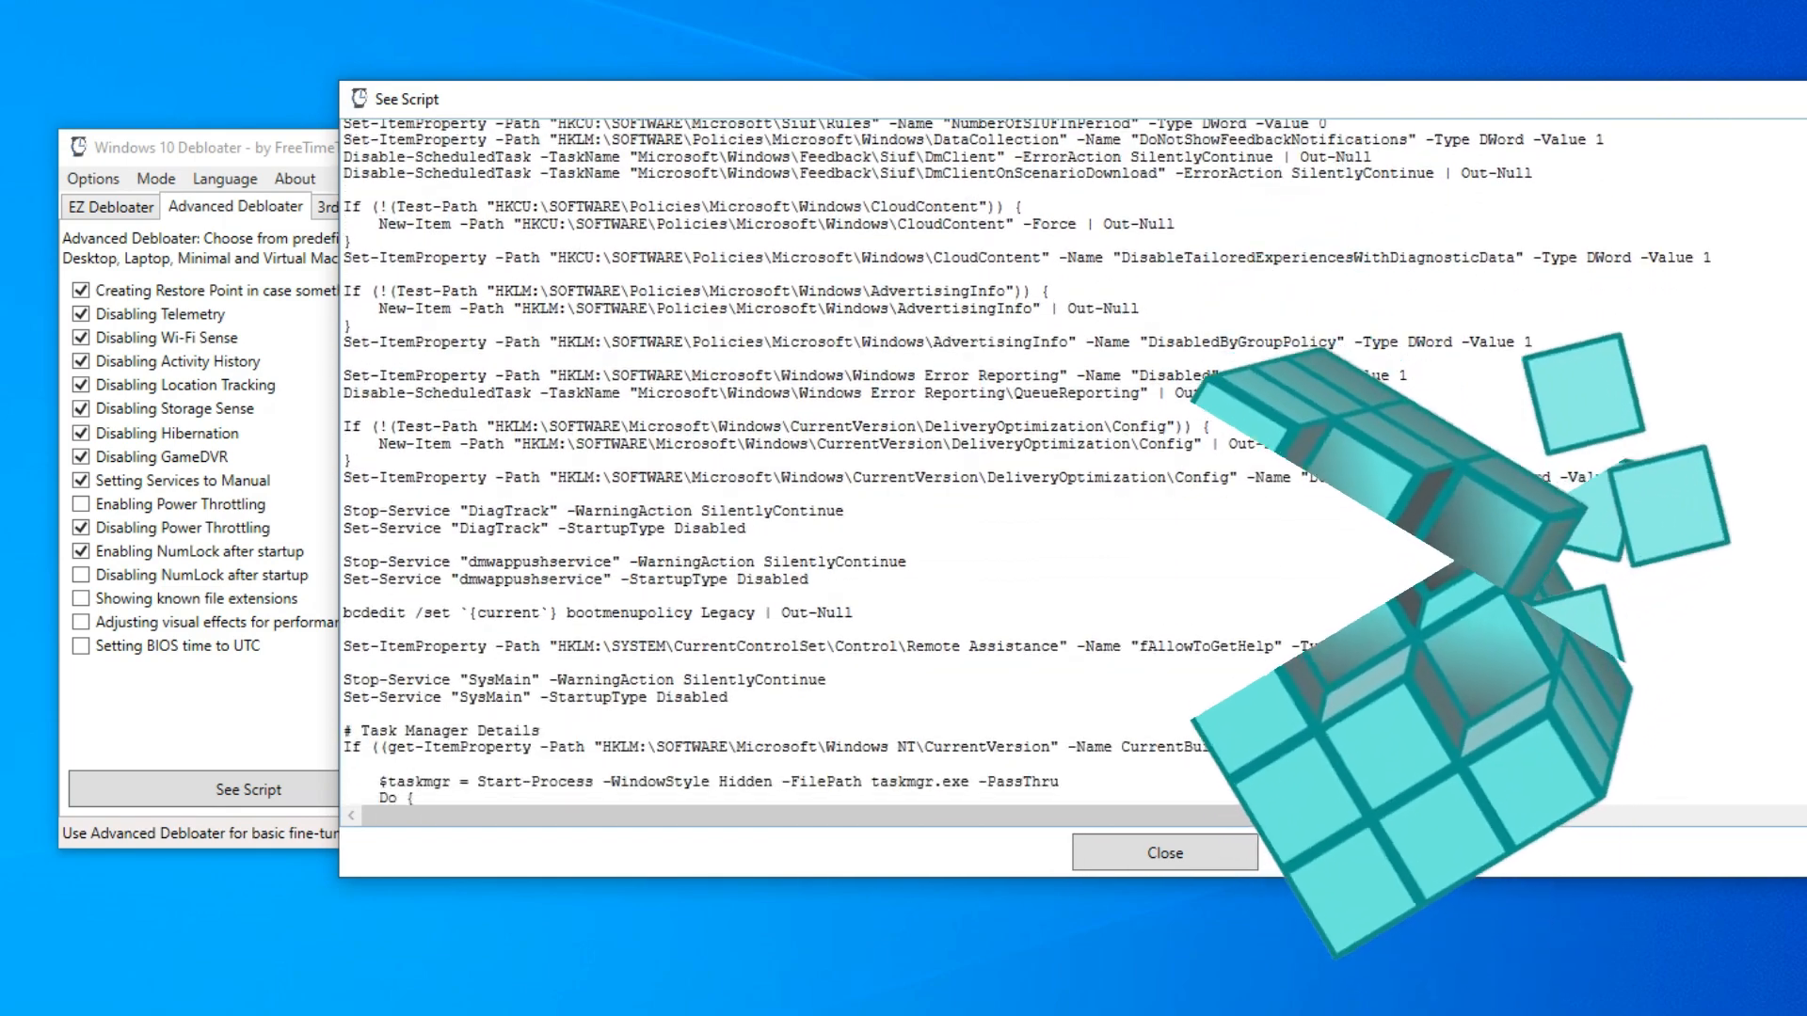
scroll(791, 462, down, 15)
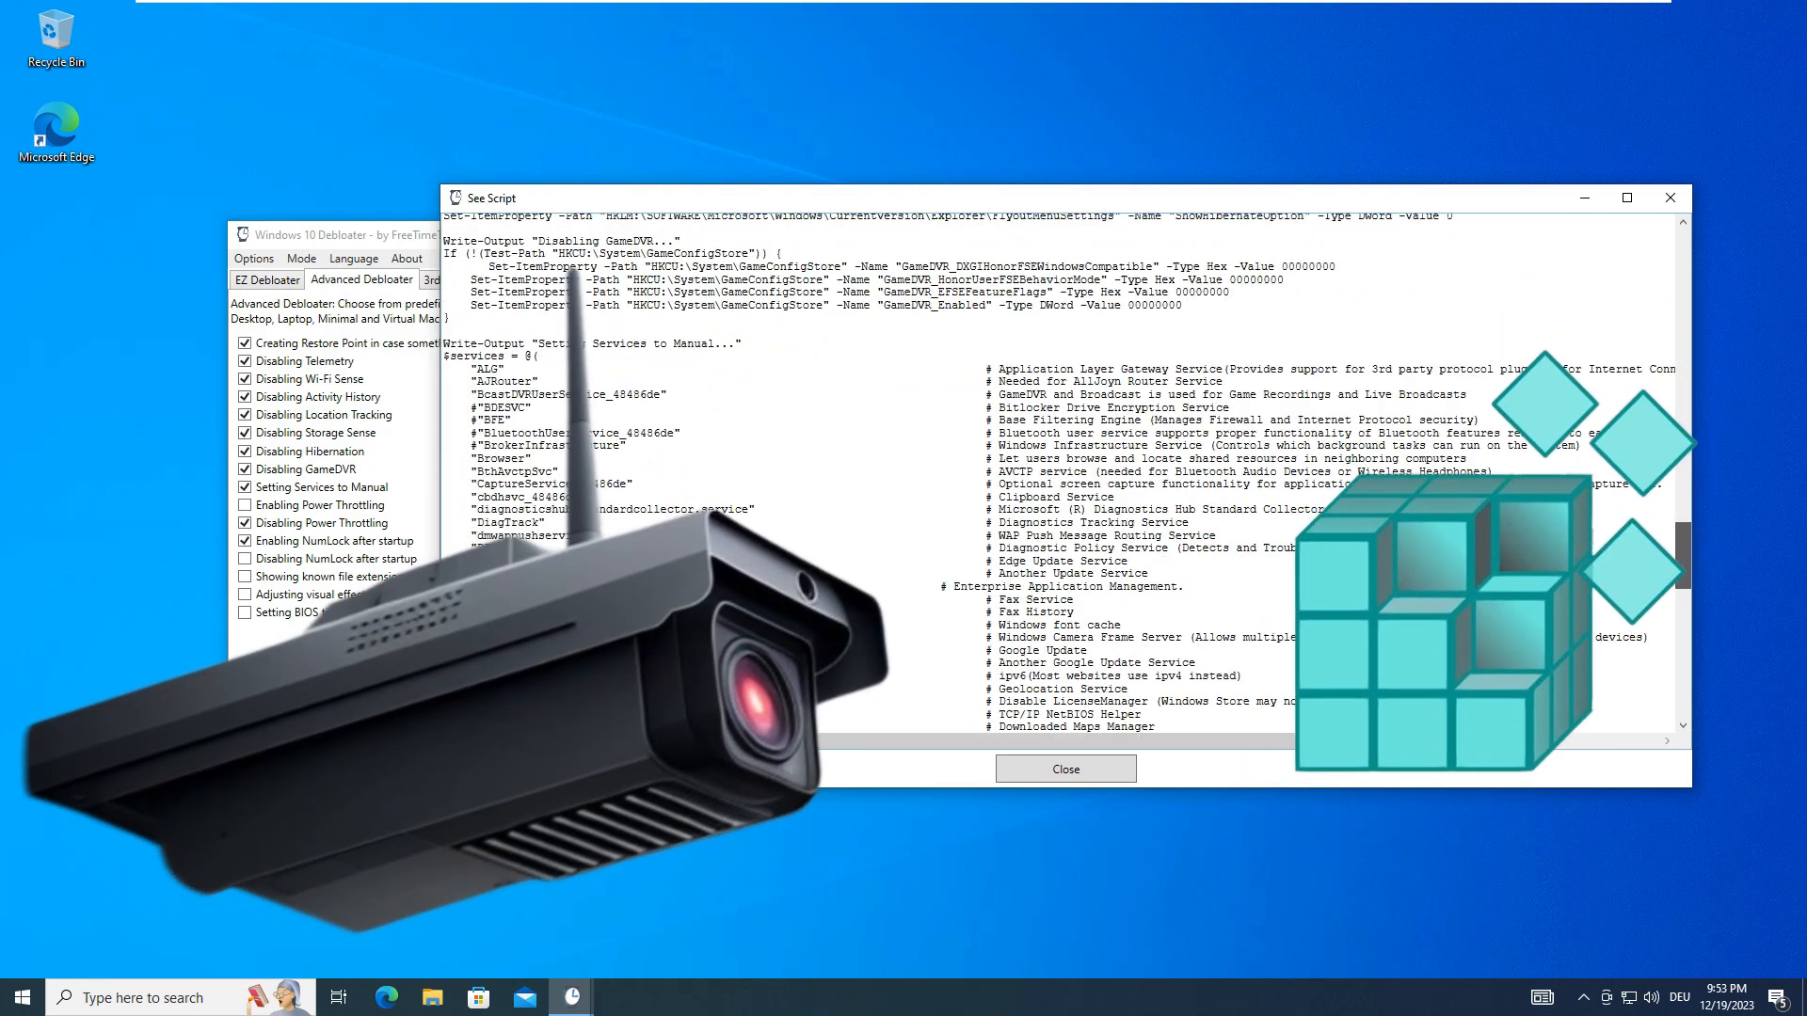
click(1097, 777)
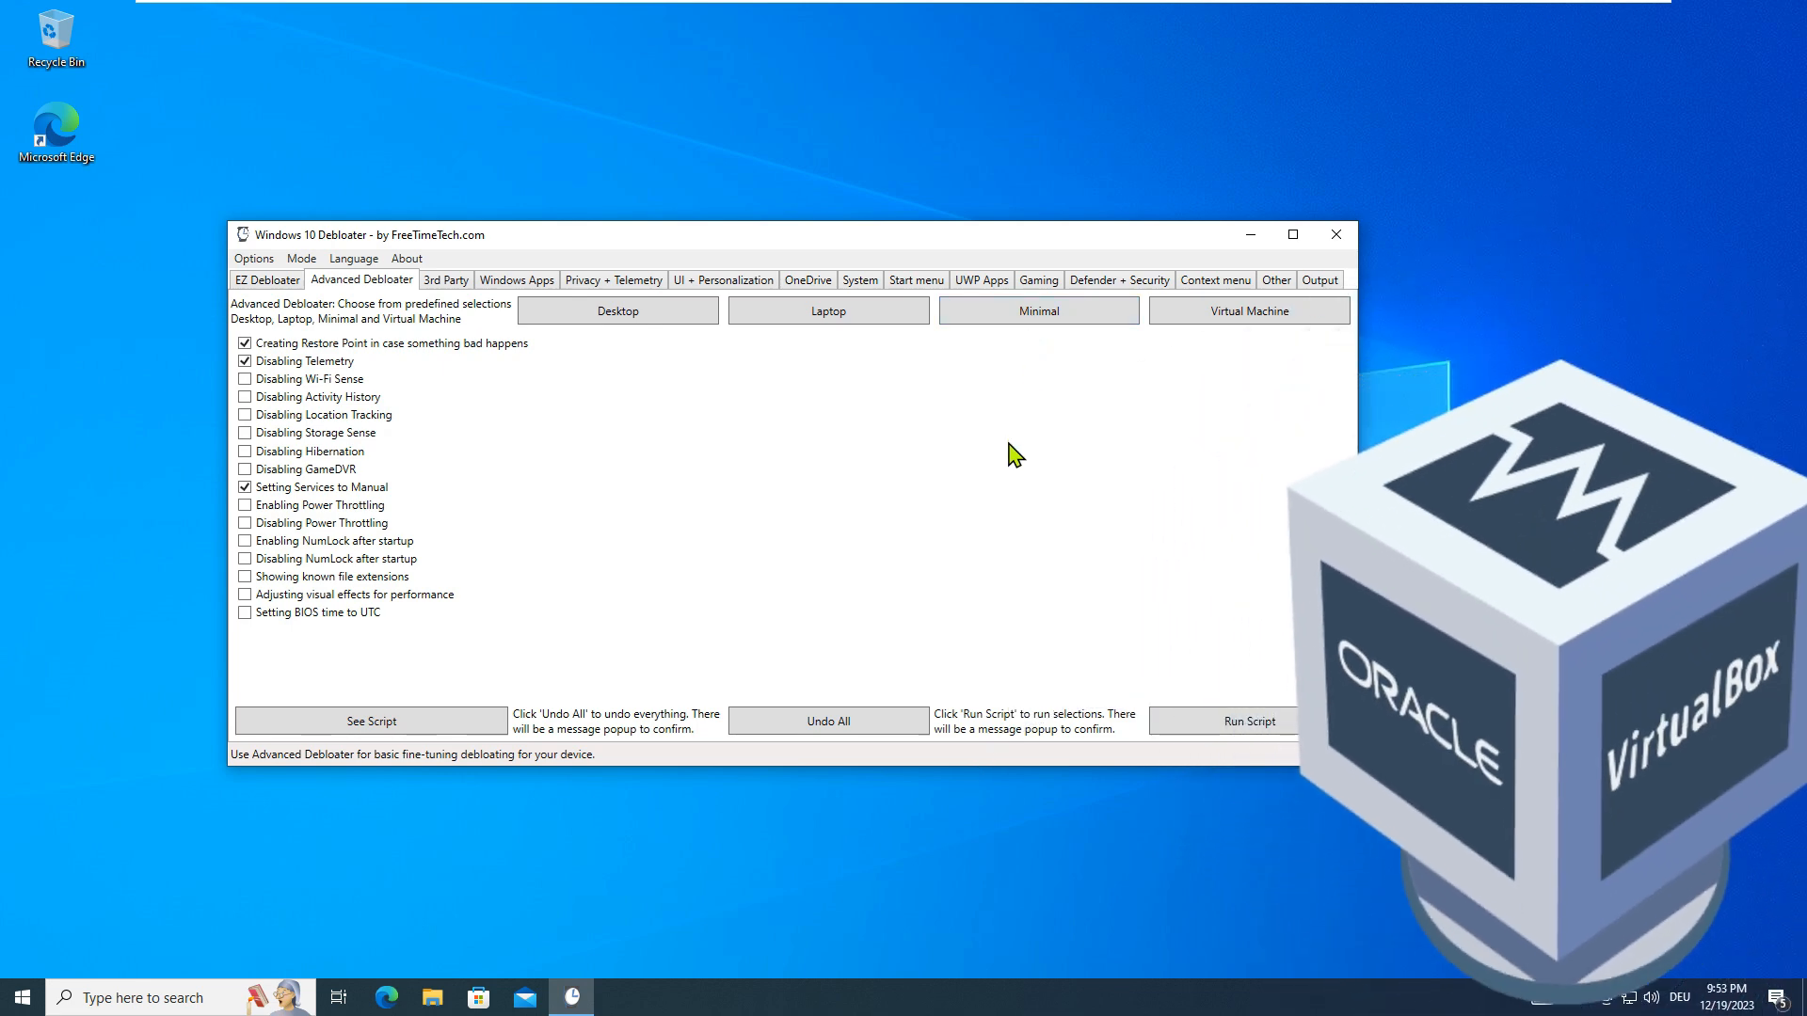
Step: Choose the Virtual Machine preset and run the selected tweaks, confirming the run and closing the run output
click(1232, 312)
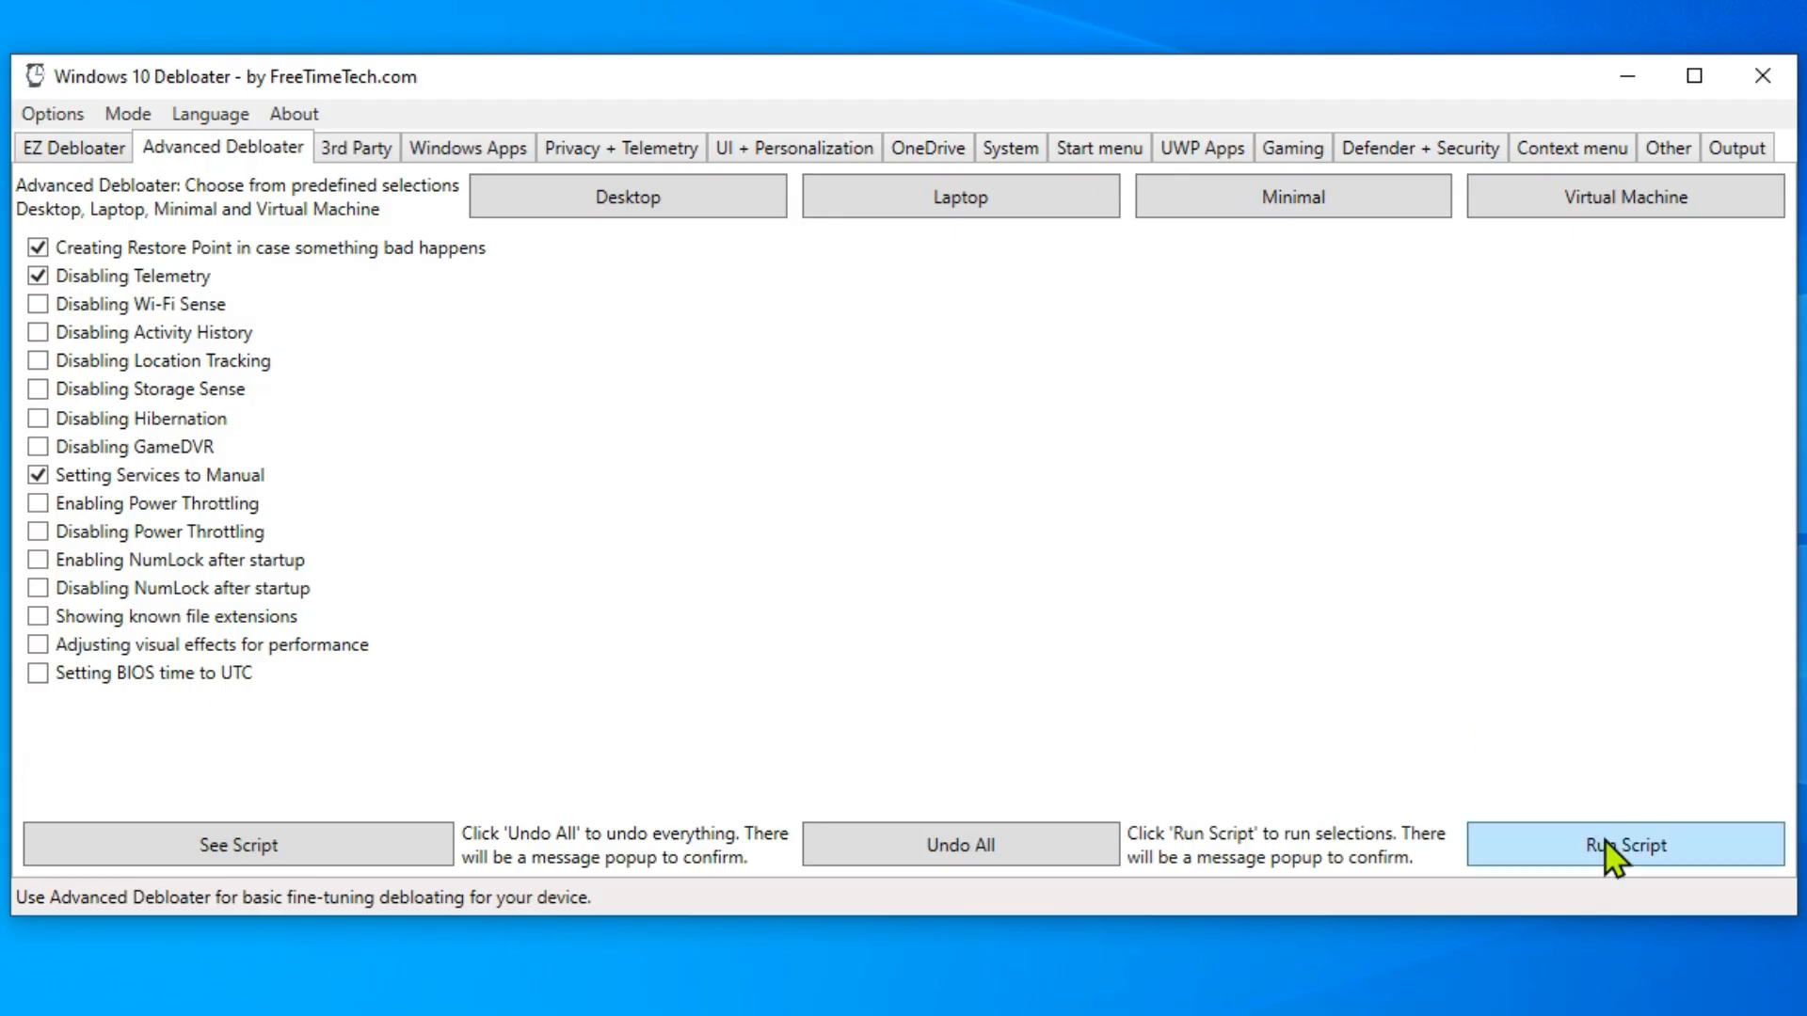
click(1606, 842)
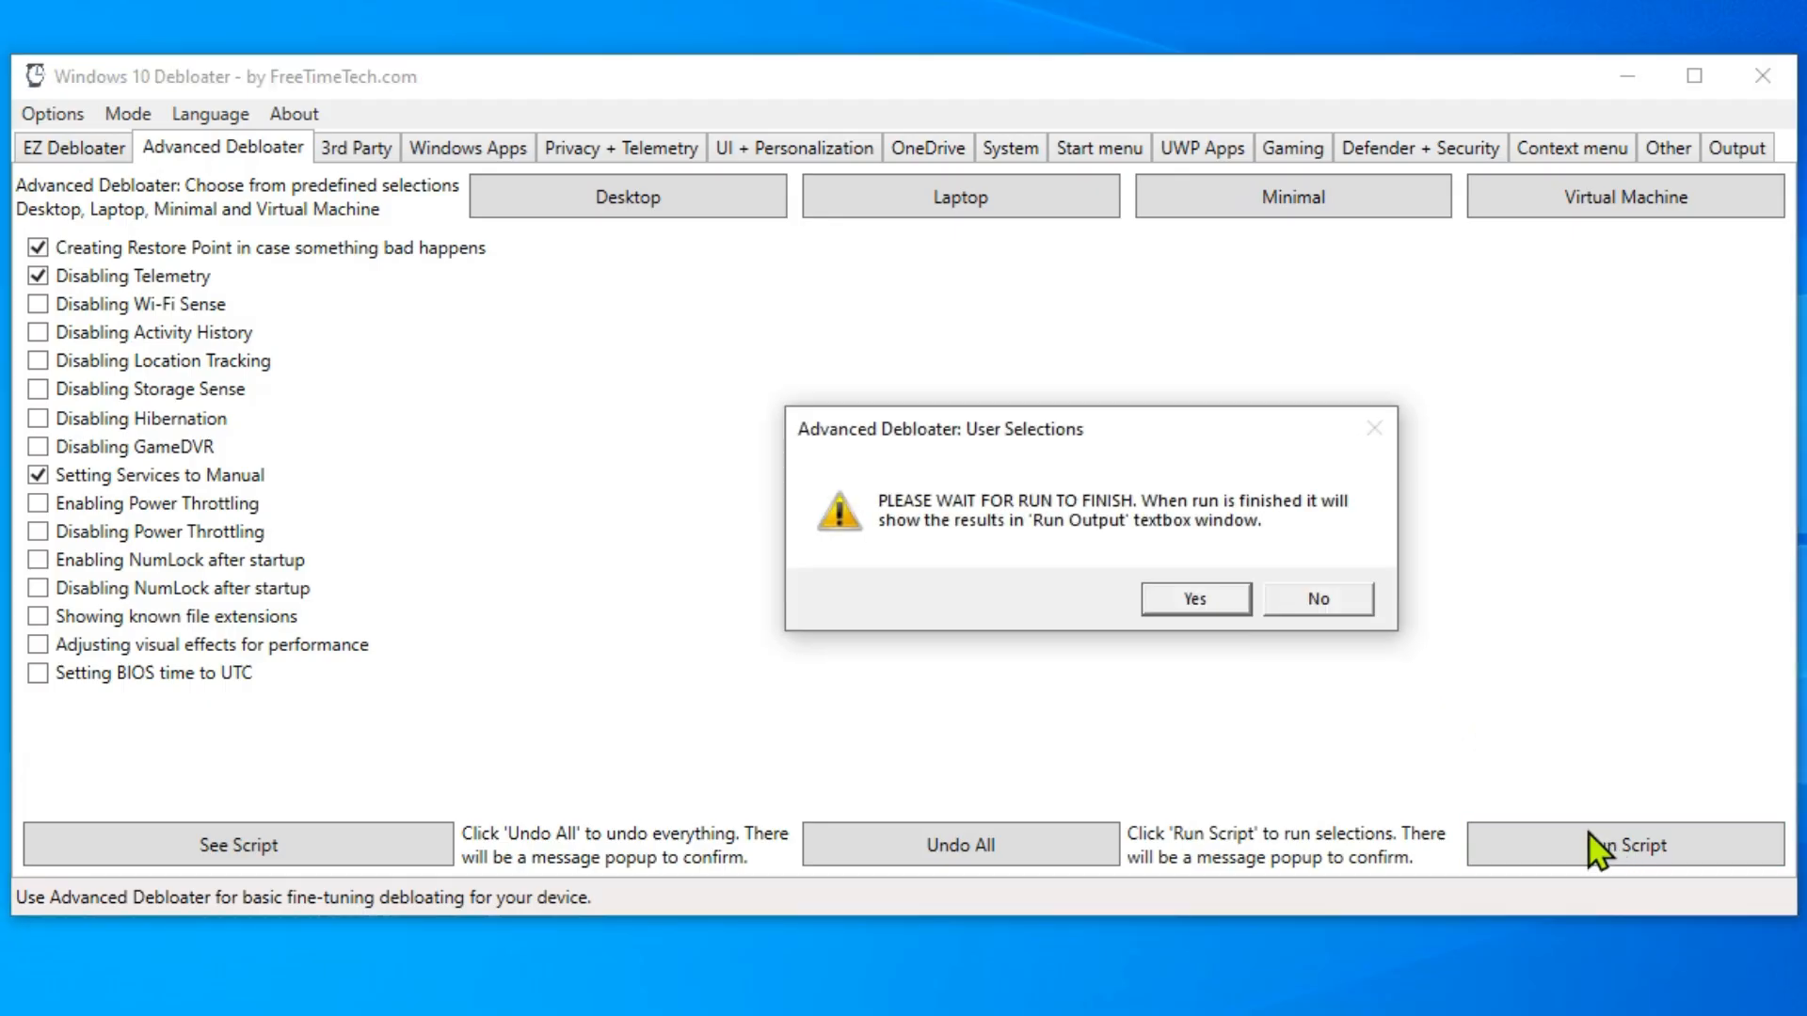
click(1220, 607)
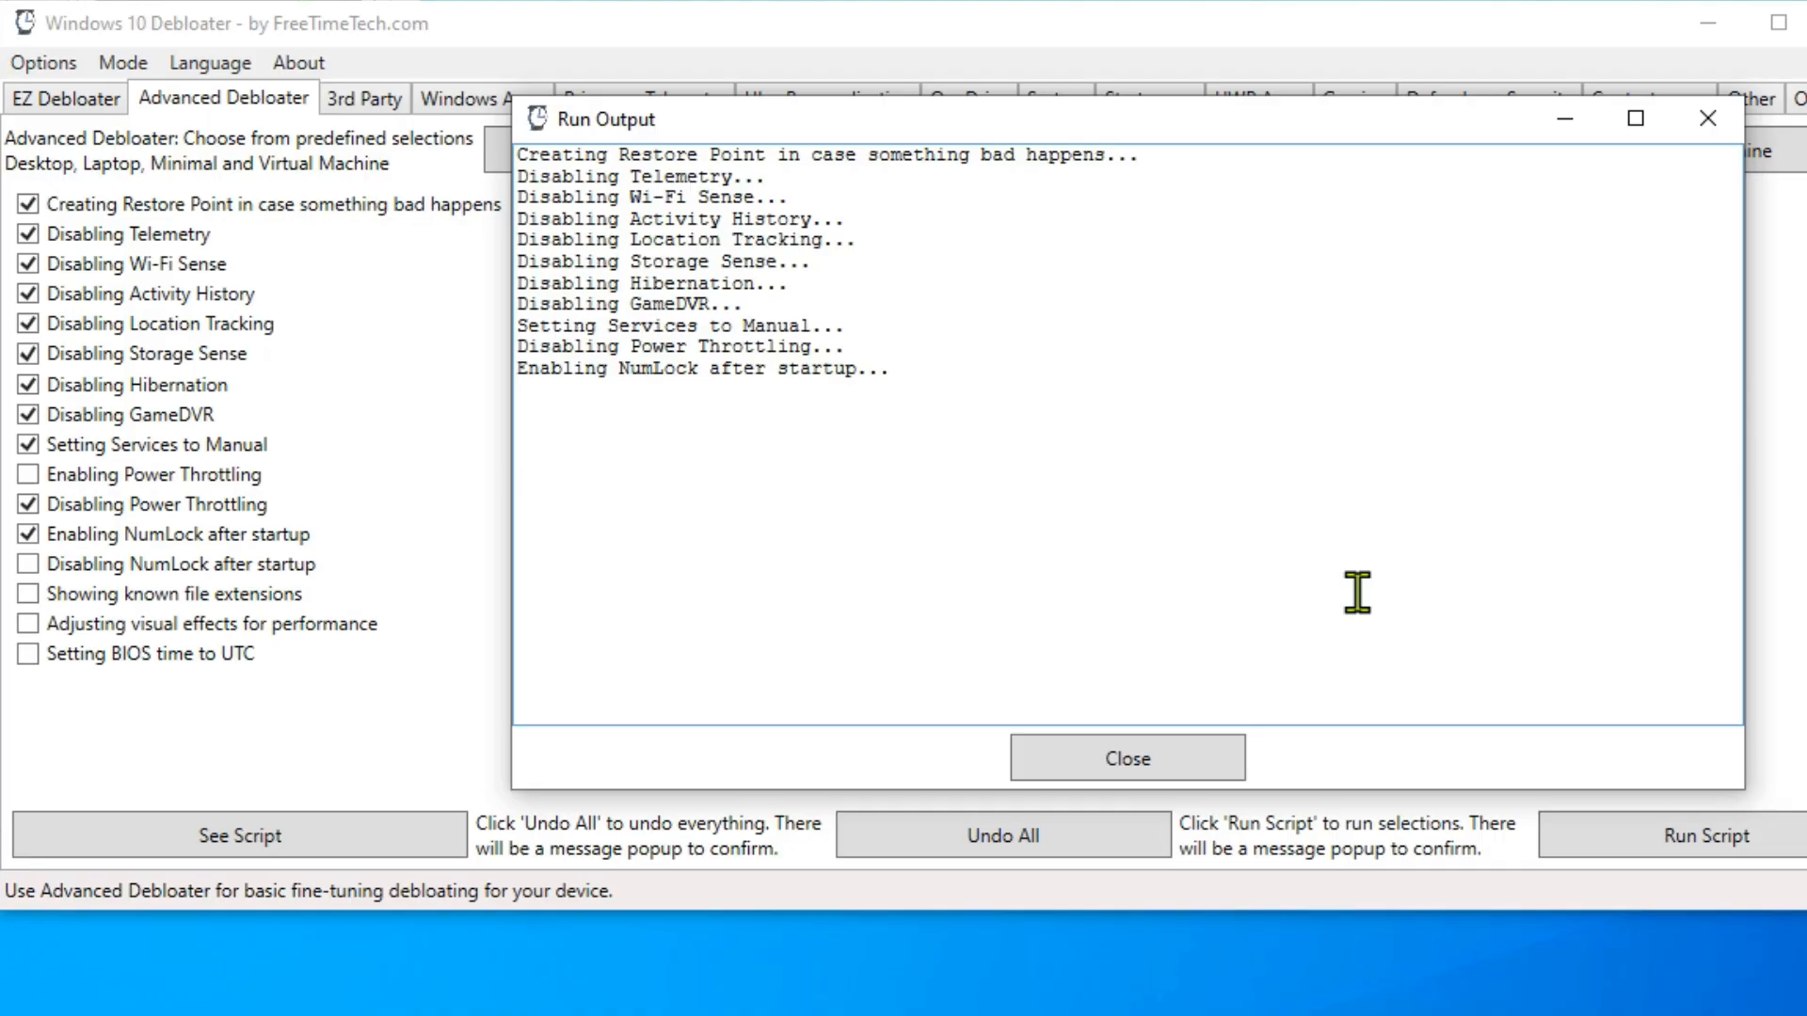
click(1191, 752)
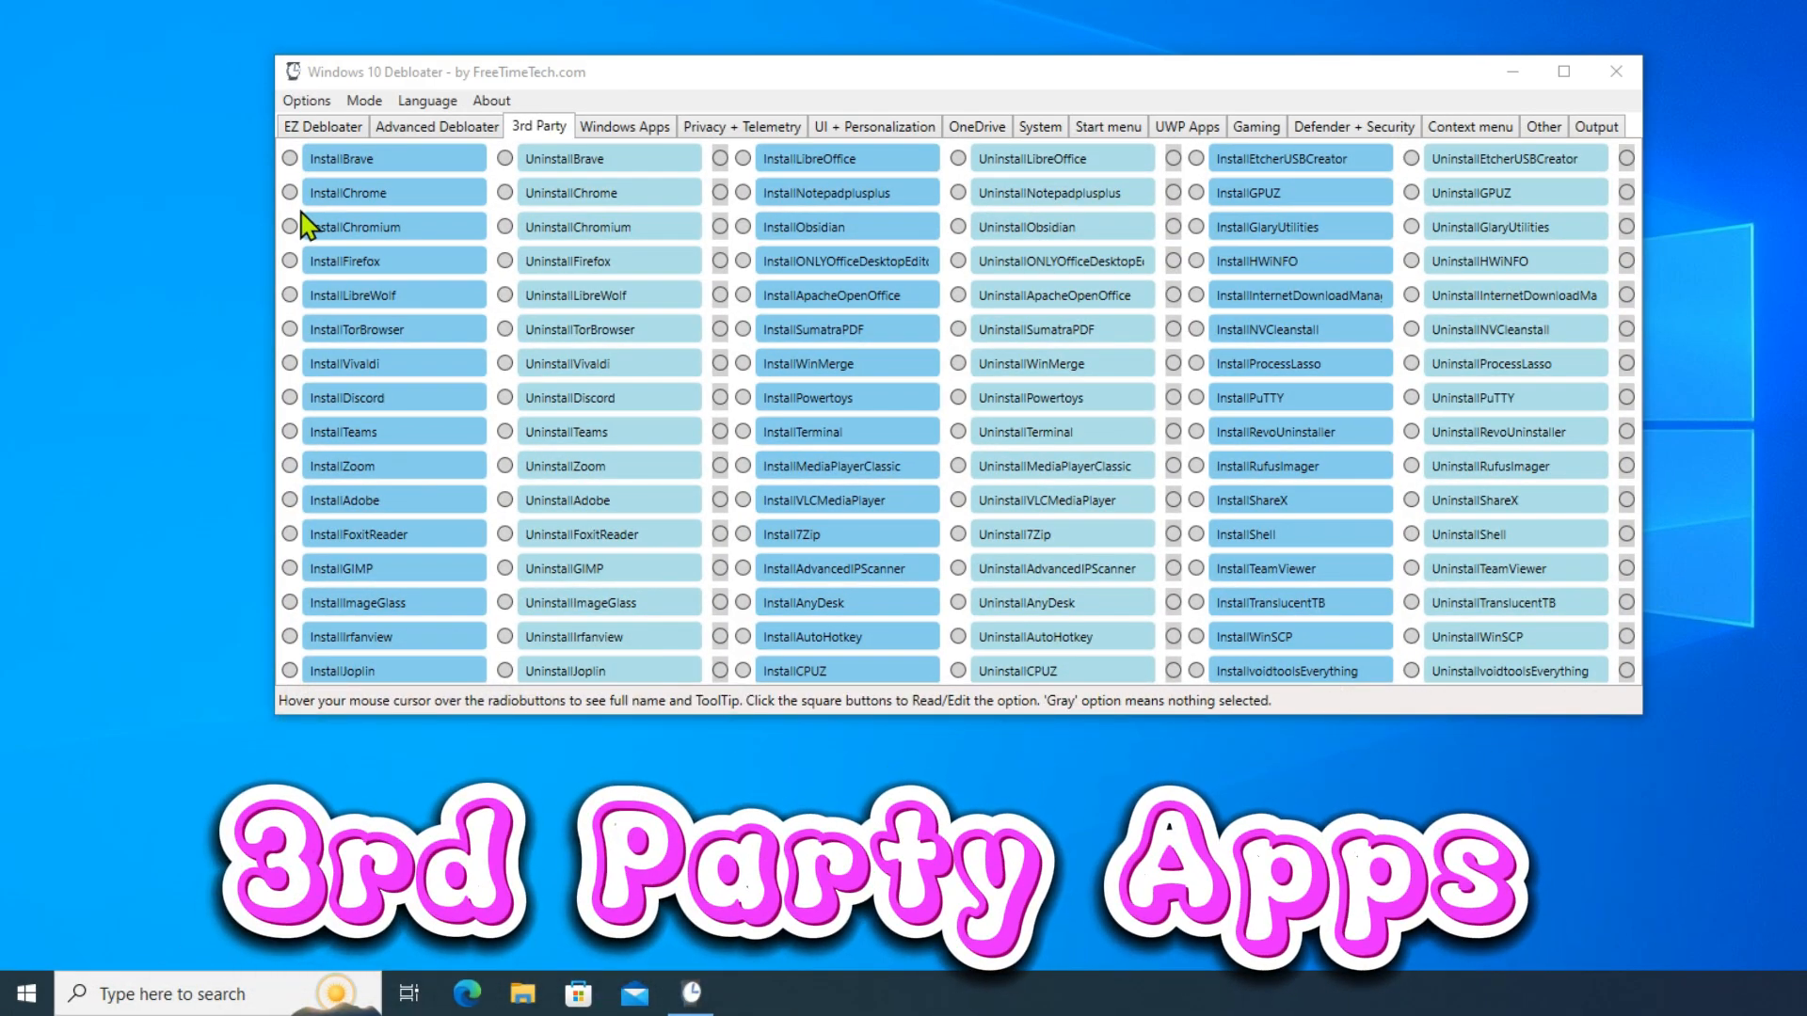
Step: Select the Firefox installation among the third-party programs and generate and run its PowerShell script
click(289, 262)
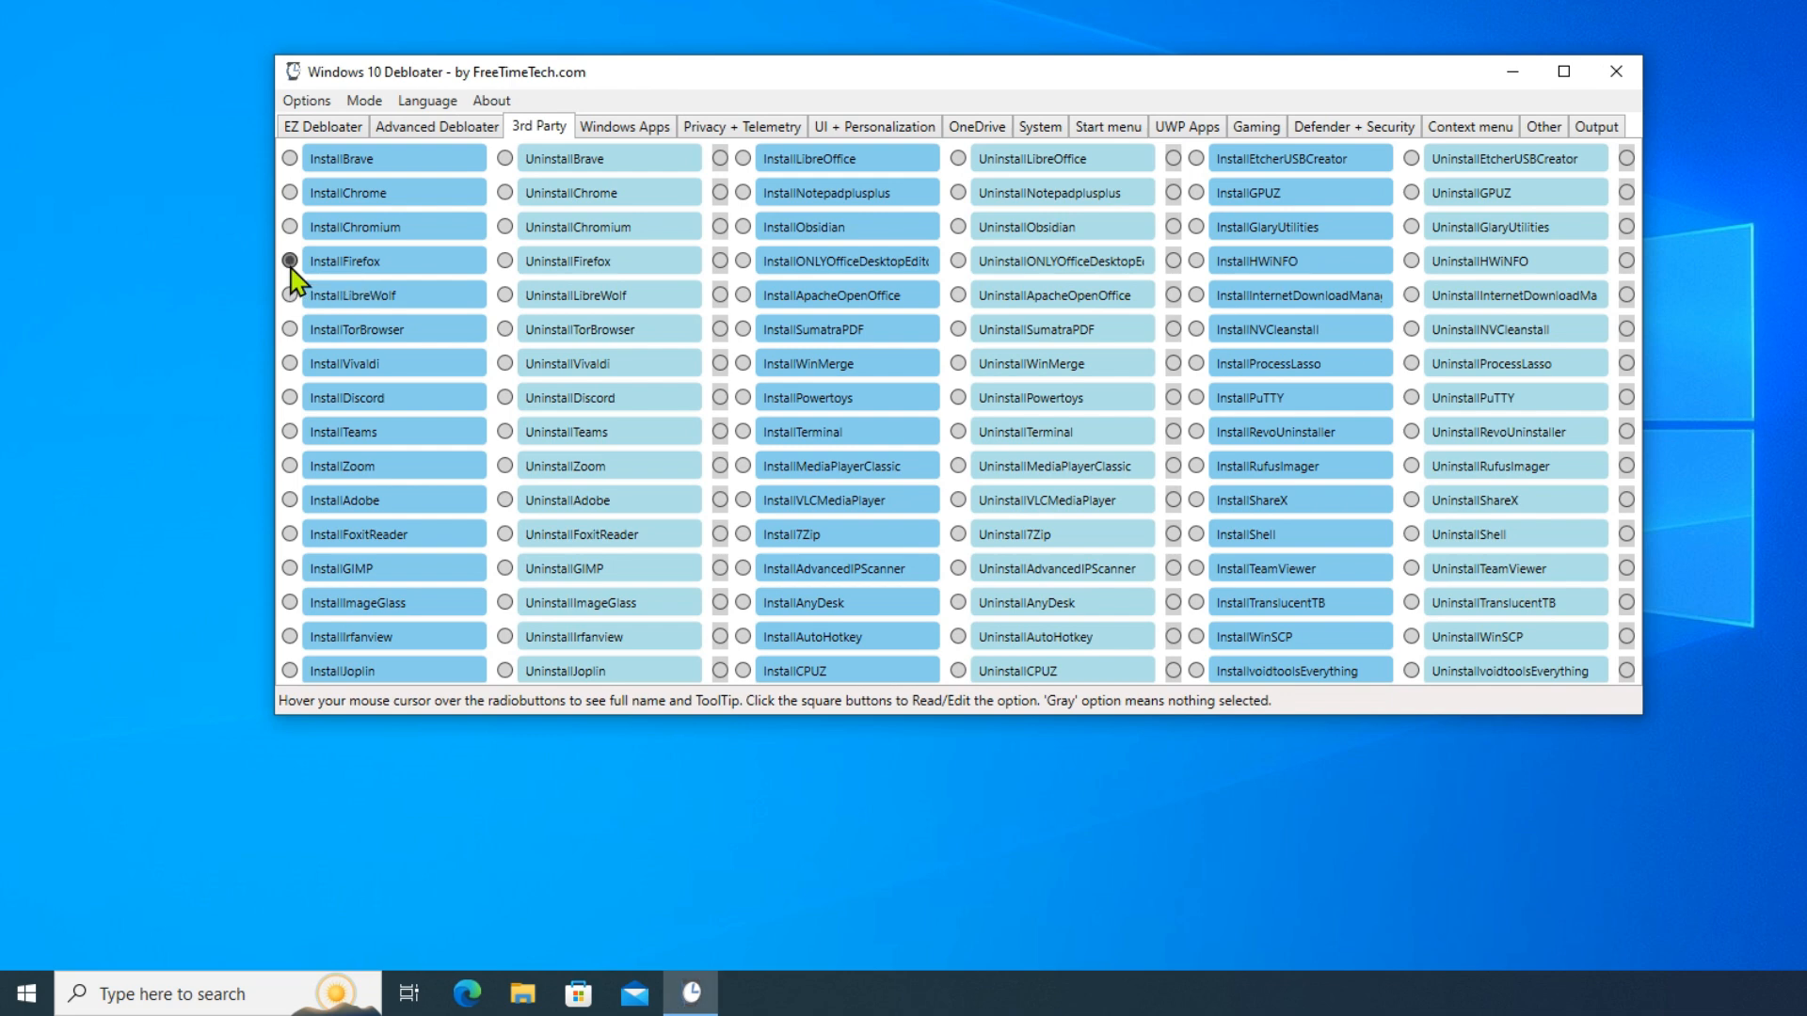
click(1597, 132)
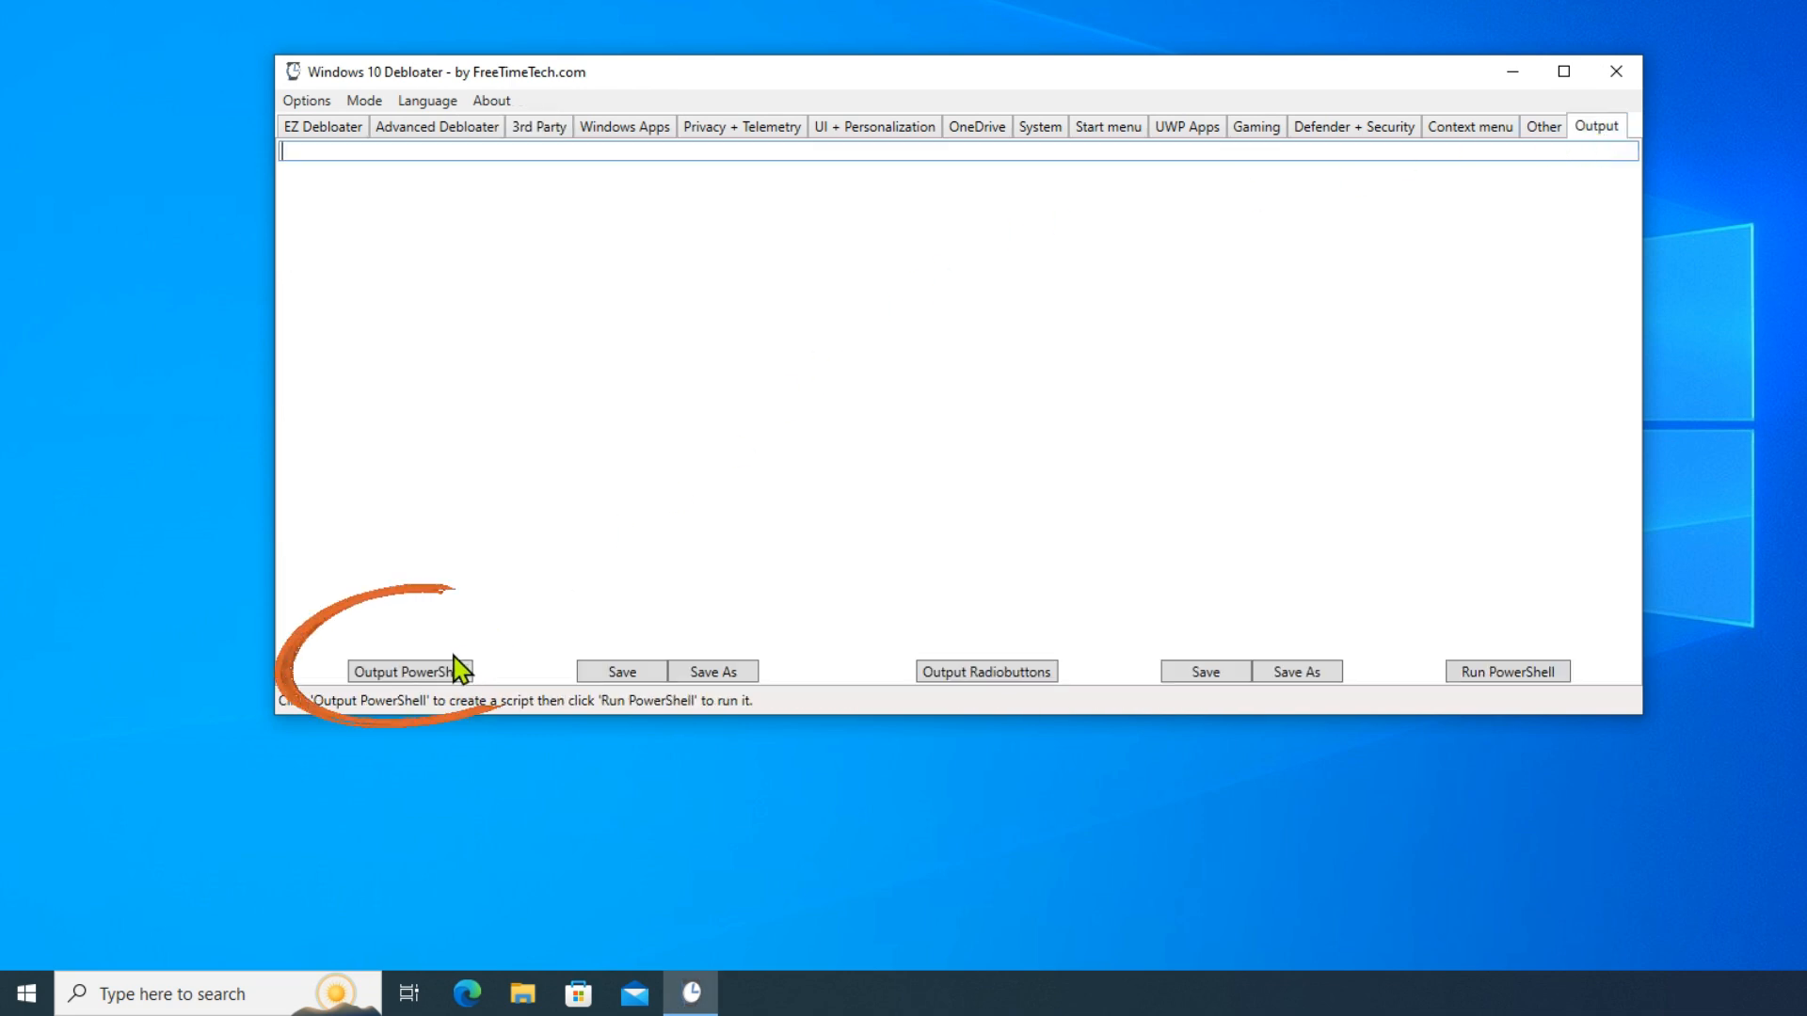
click(444, 672)
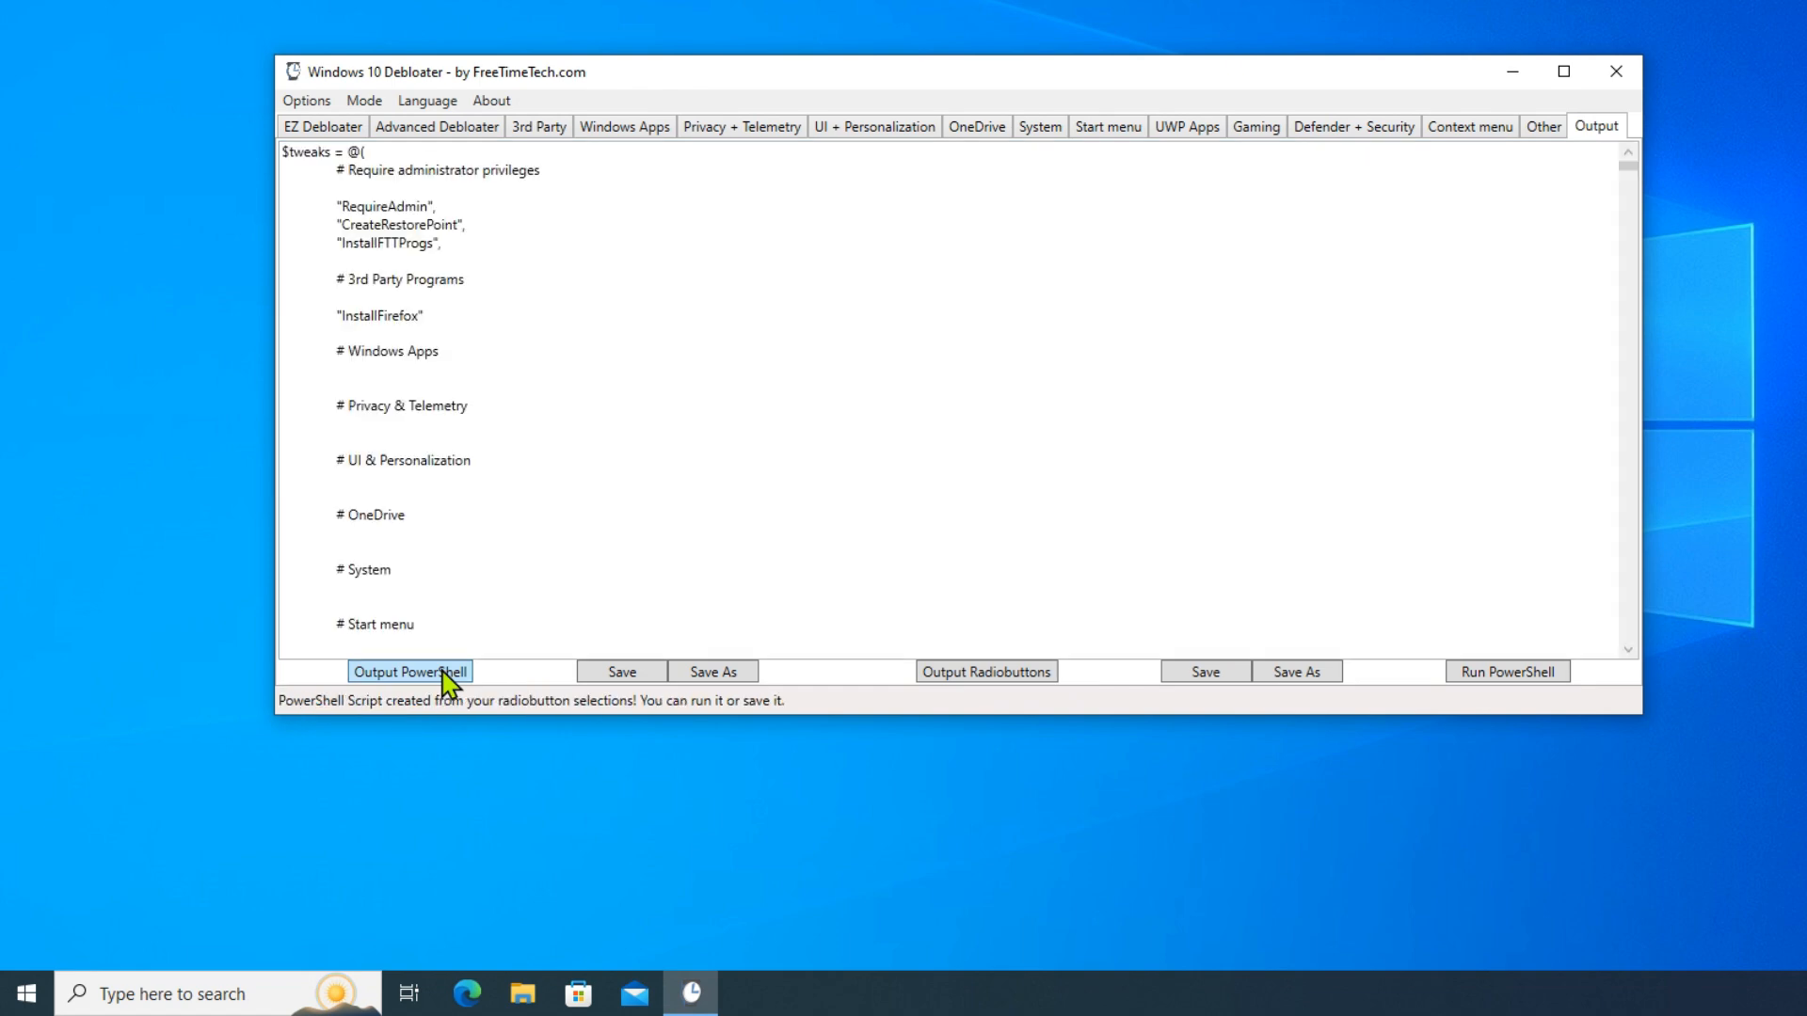
click(1487, 674)
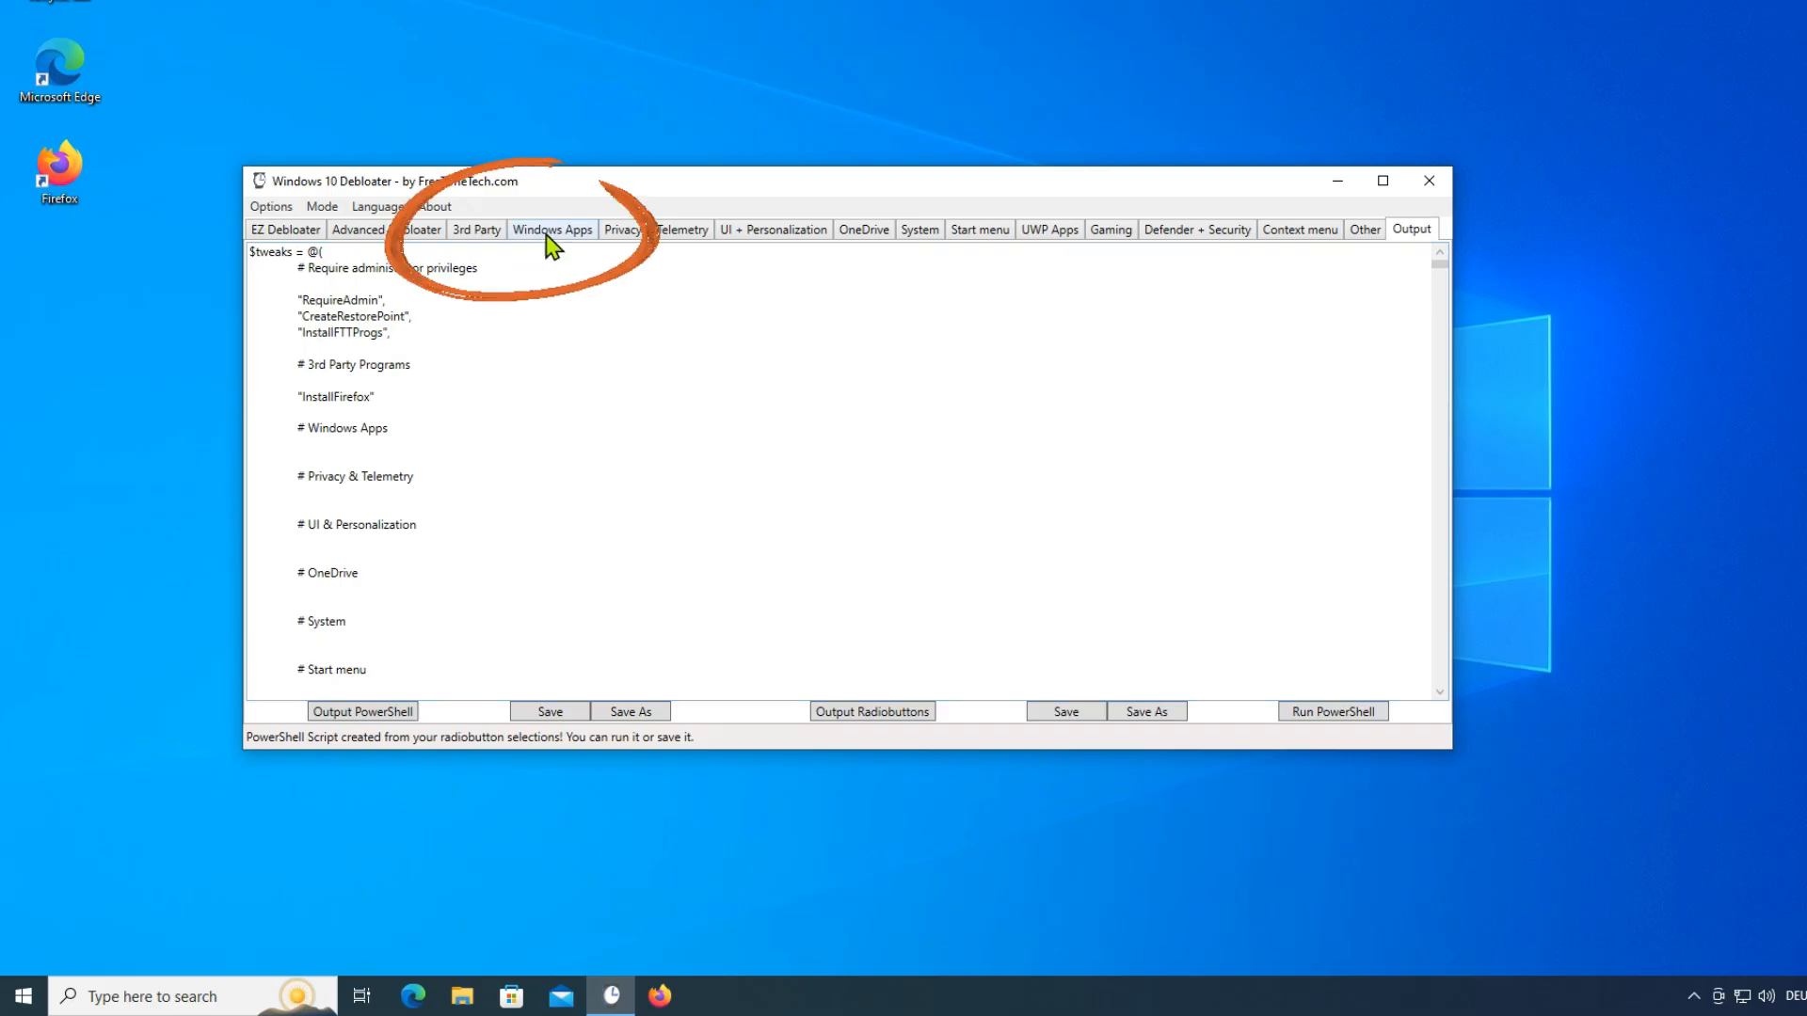
Step: Select the options against Windows tips, Settings suggestions, silent app installs, What's New, tailored experiences and Bing search, and open the script output page
click(547, 235)
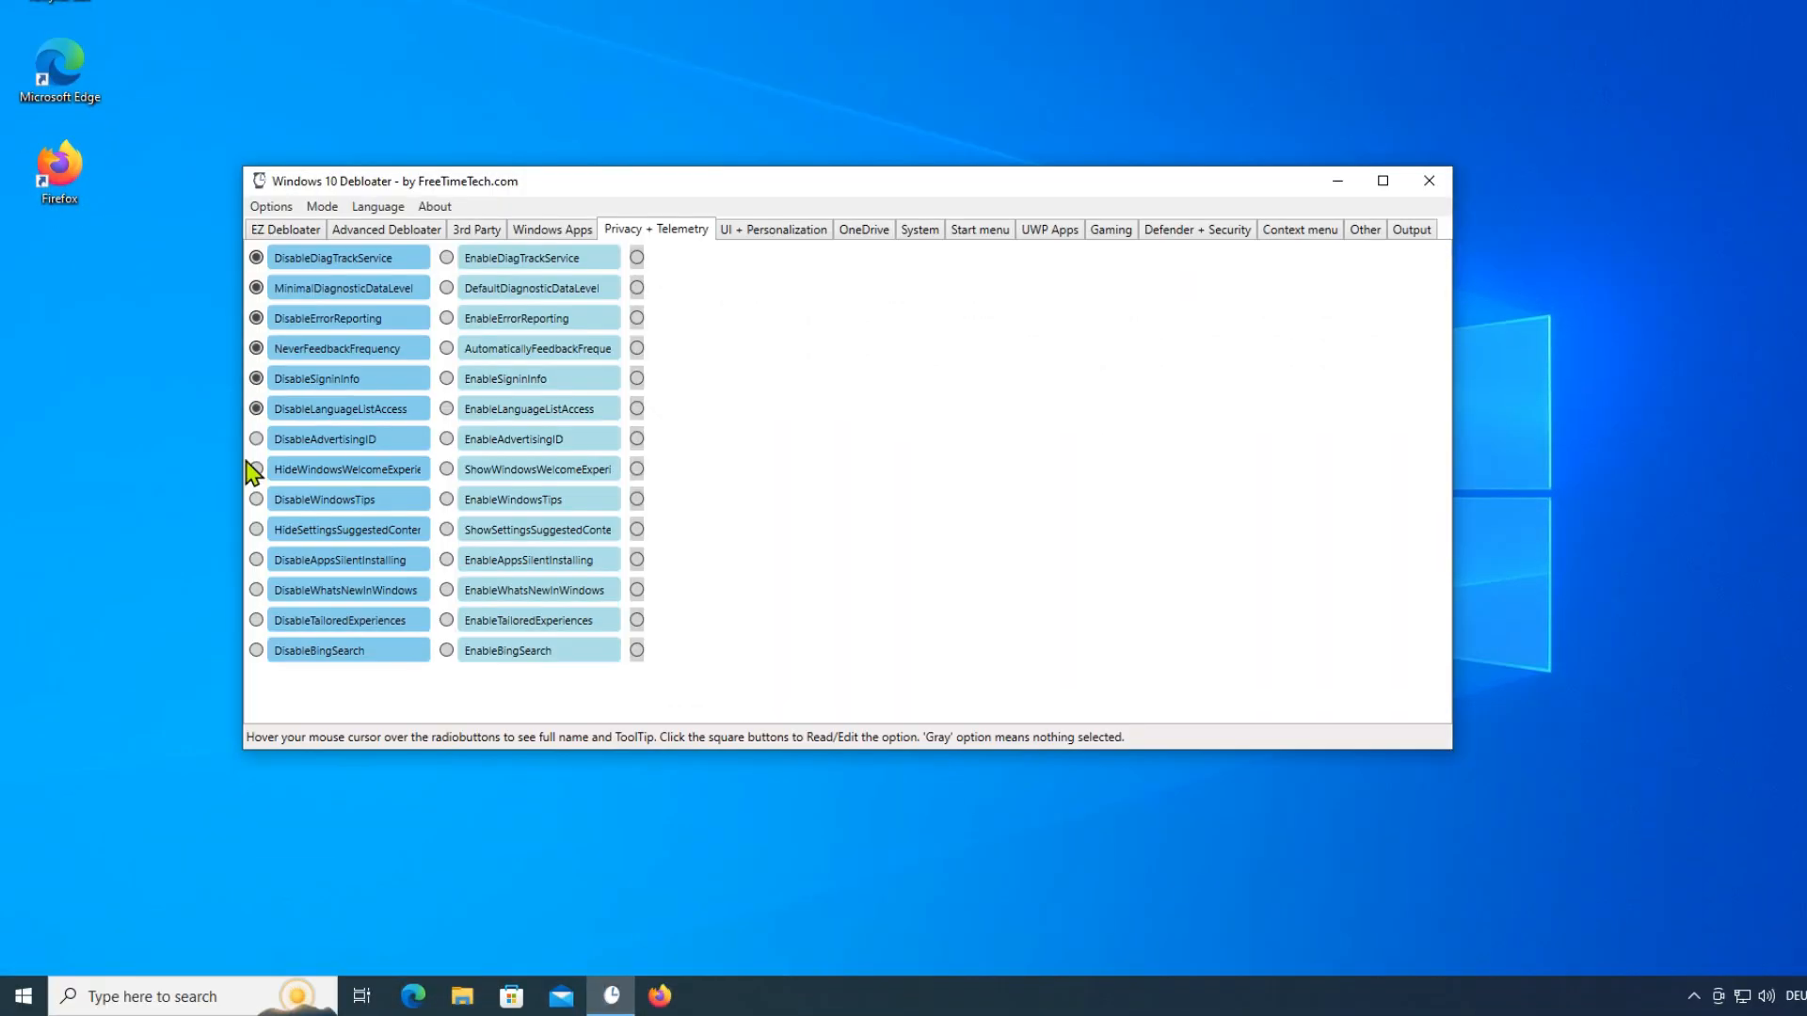
click(255, 499)
click(255, 529)
click(255, 559)
click(255, 589)
click(255, 620)
click(255, 649)
click(1412, 230)
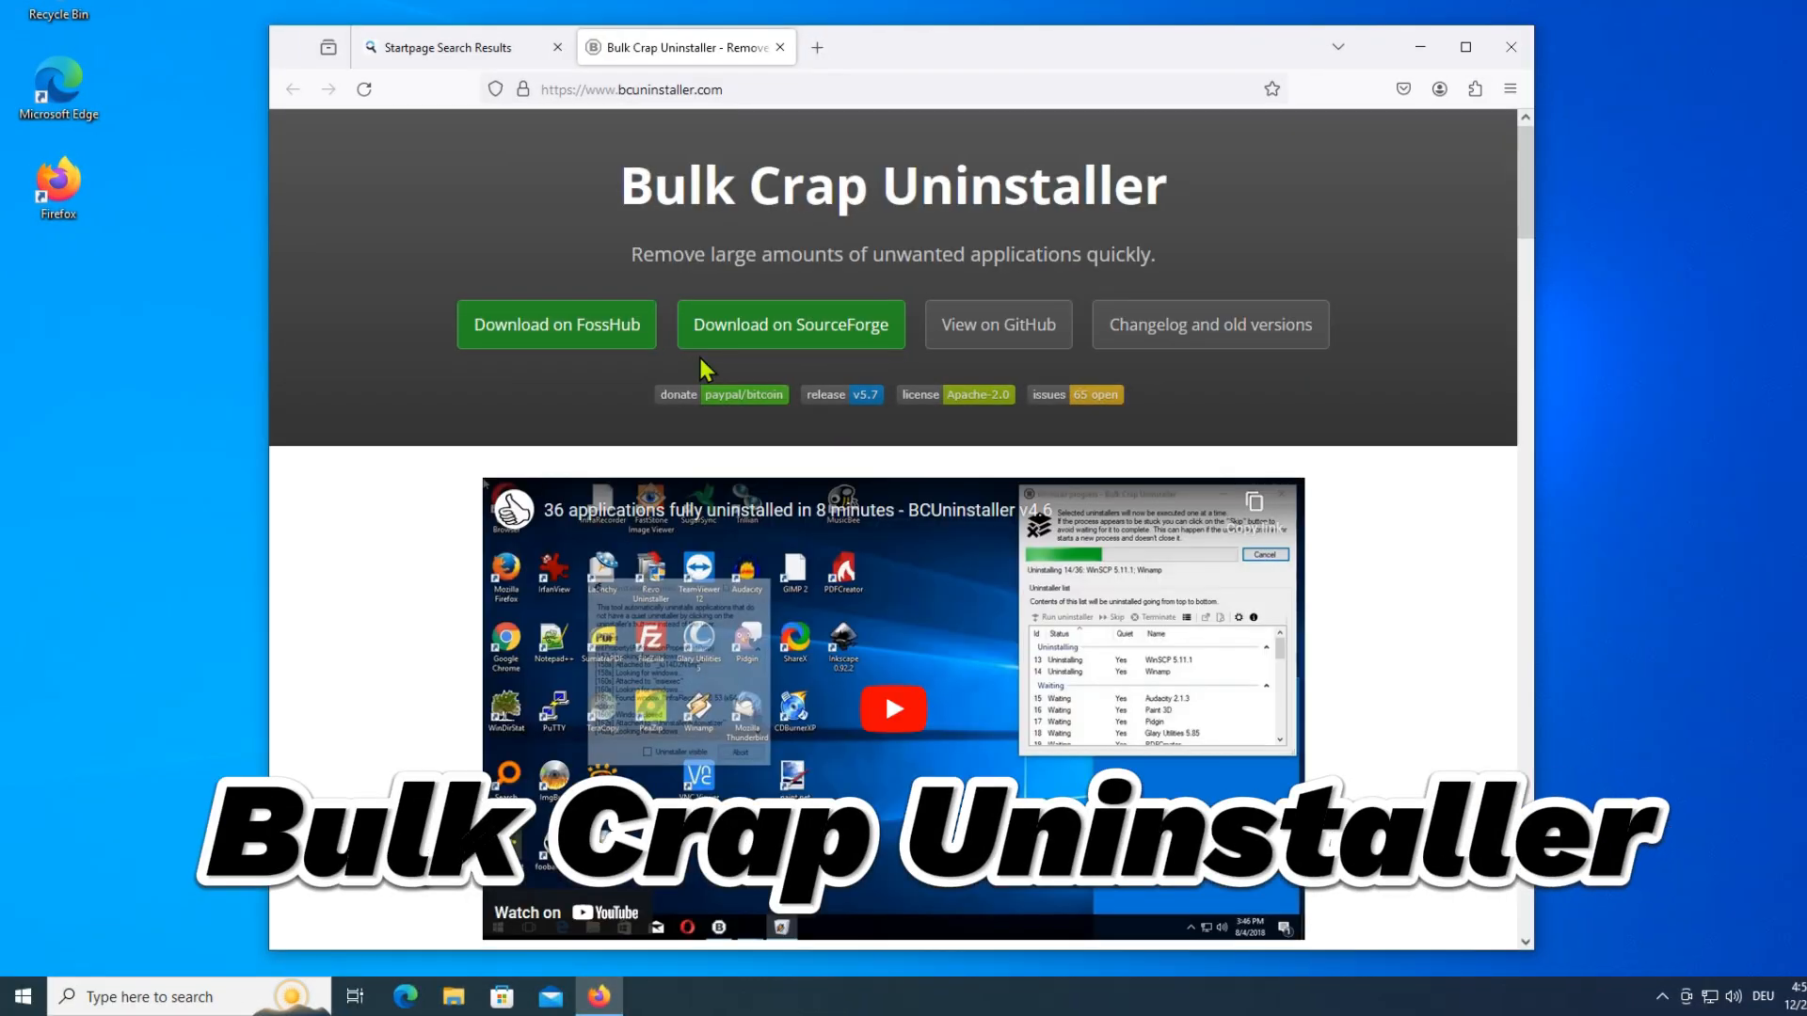
Step: Download Bulk Crap Uninstaller from FossHub through its website
click(639, 341)
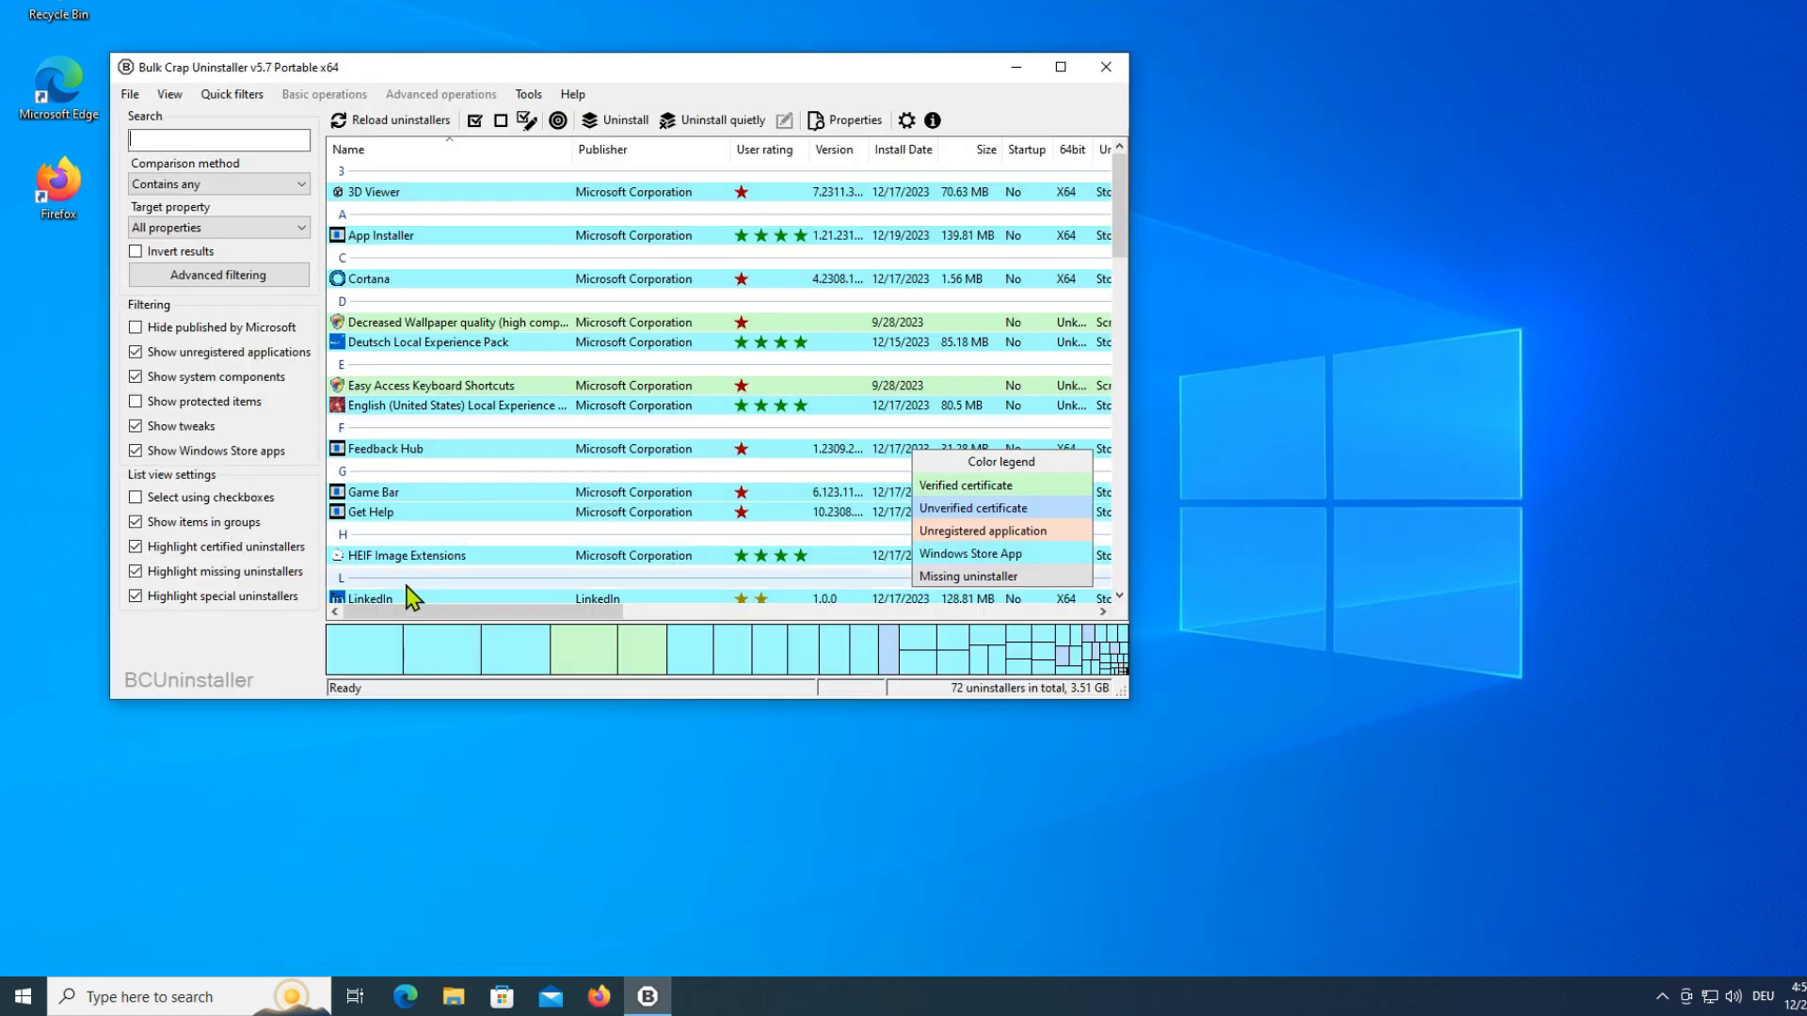
Step: Inspect the largest installed apps by selecting the first and third blocks of Bulk Crap Uninstaller's size map
click(387, 658)
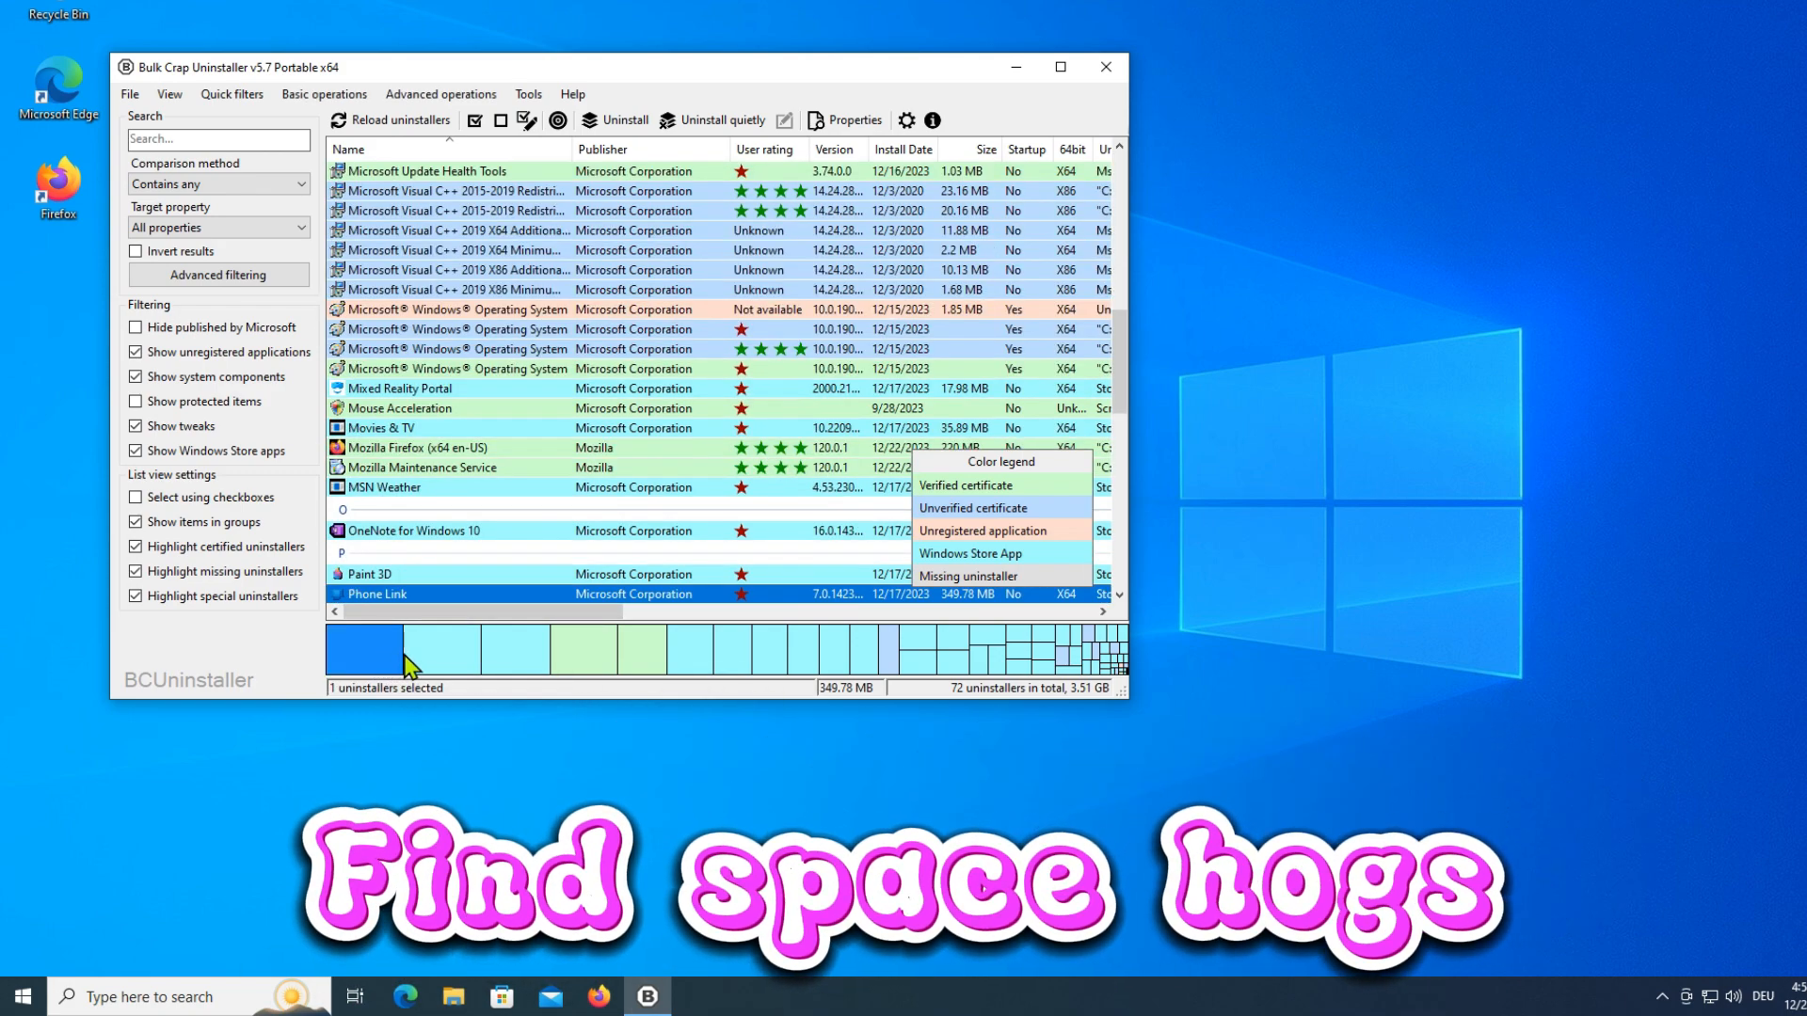
click(488, 666)
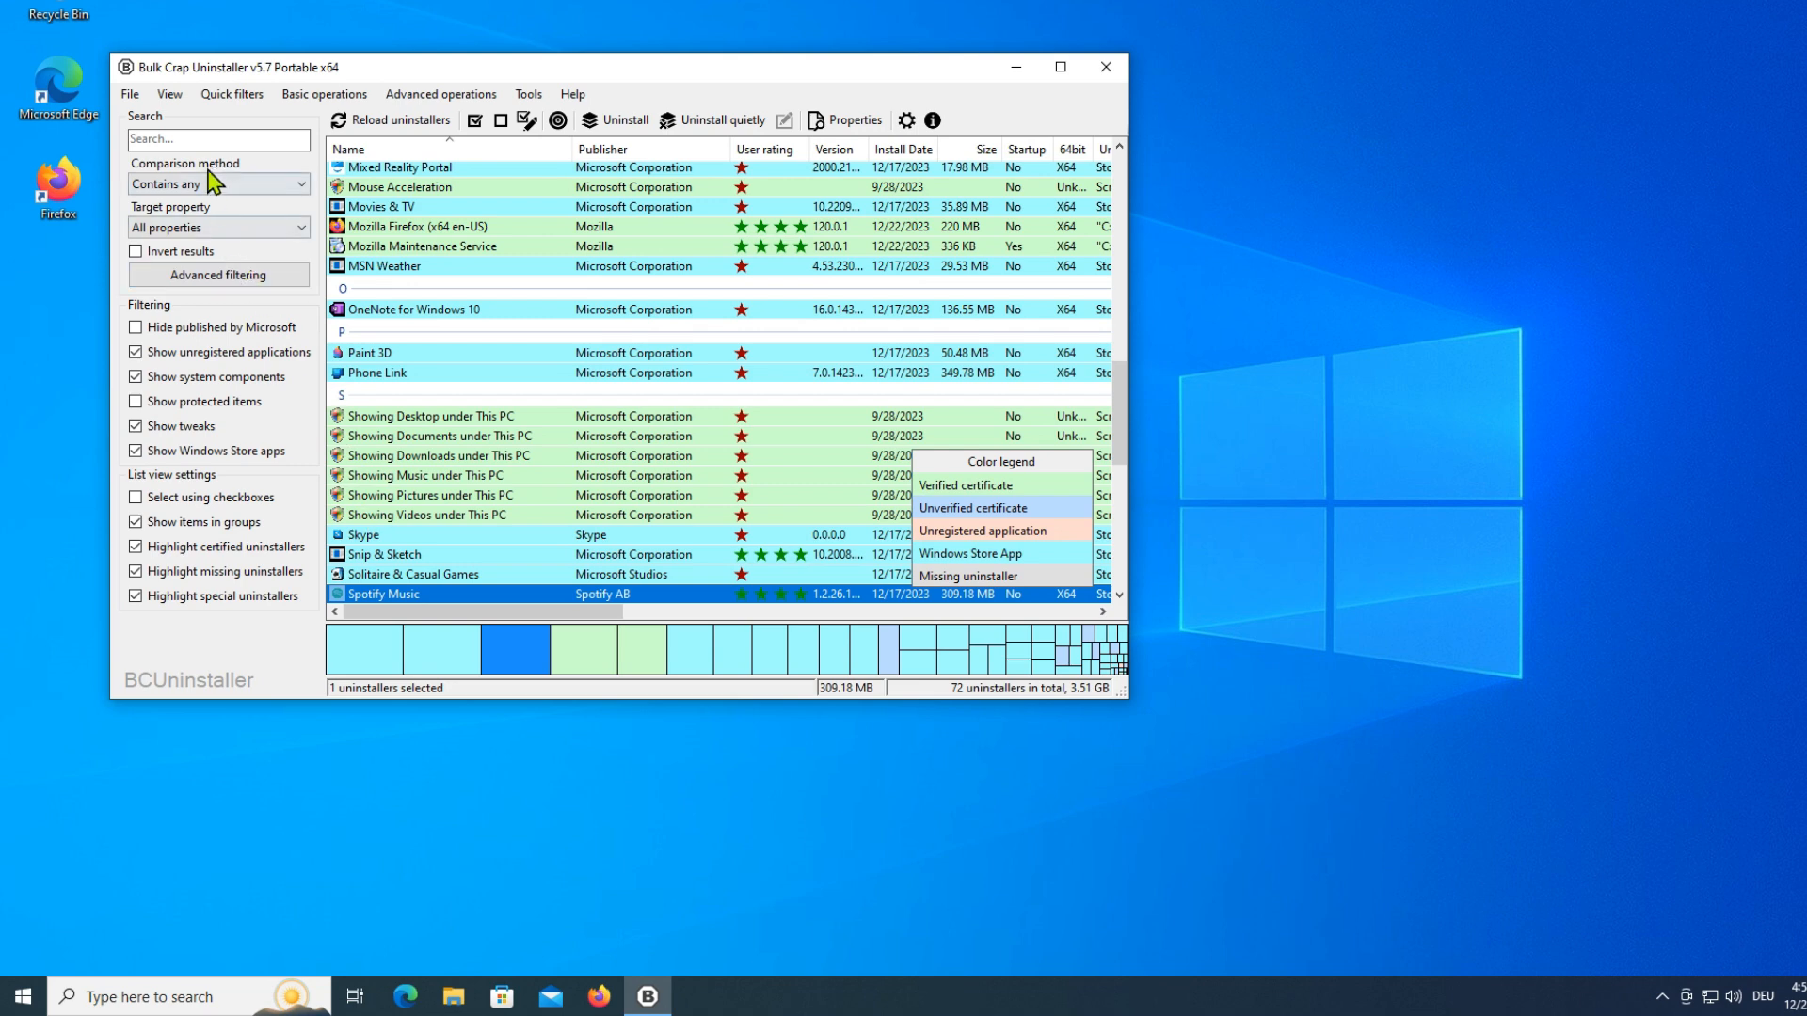
Step: Search the uninstaller list for "one" and uninstall Microsoft OneDrive with the default uninstallation settings
click(209, 140)
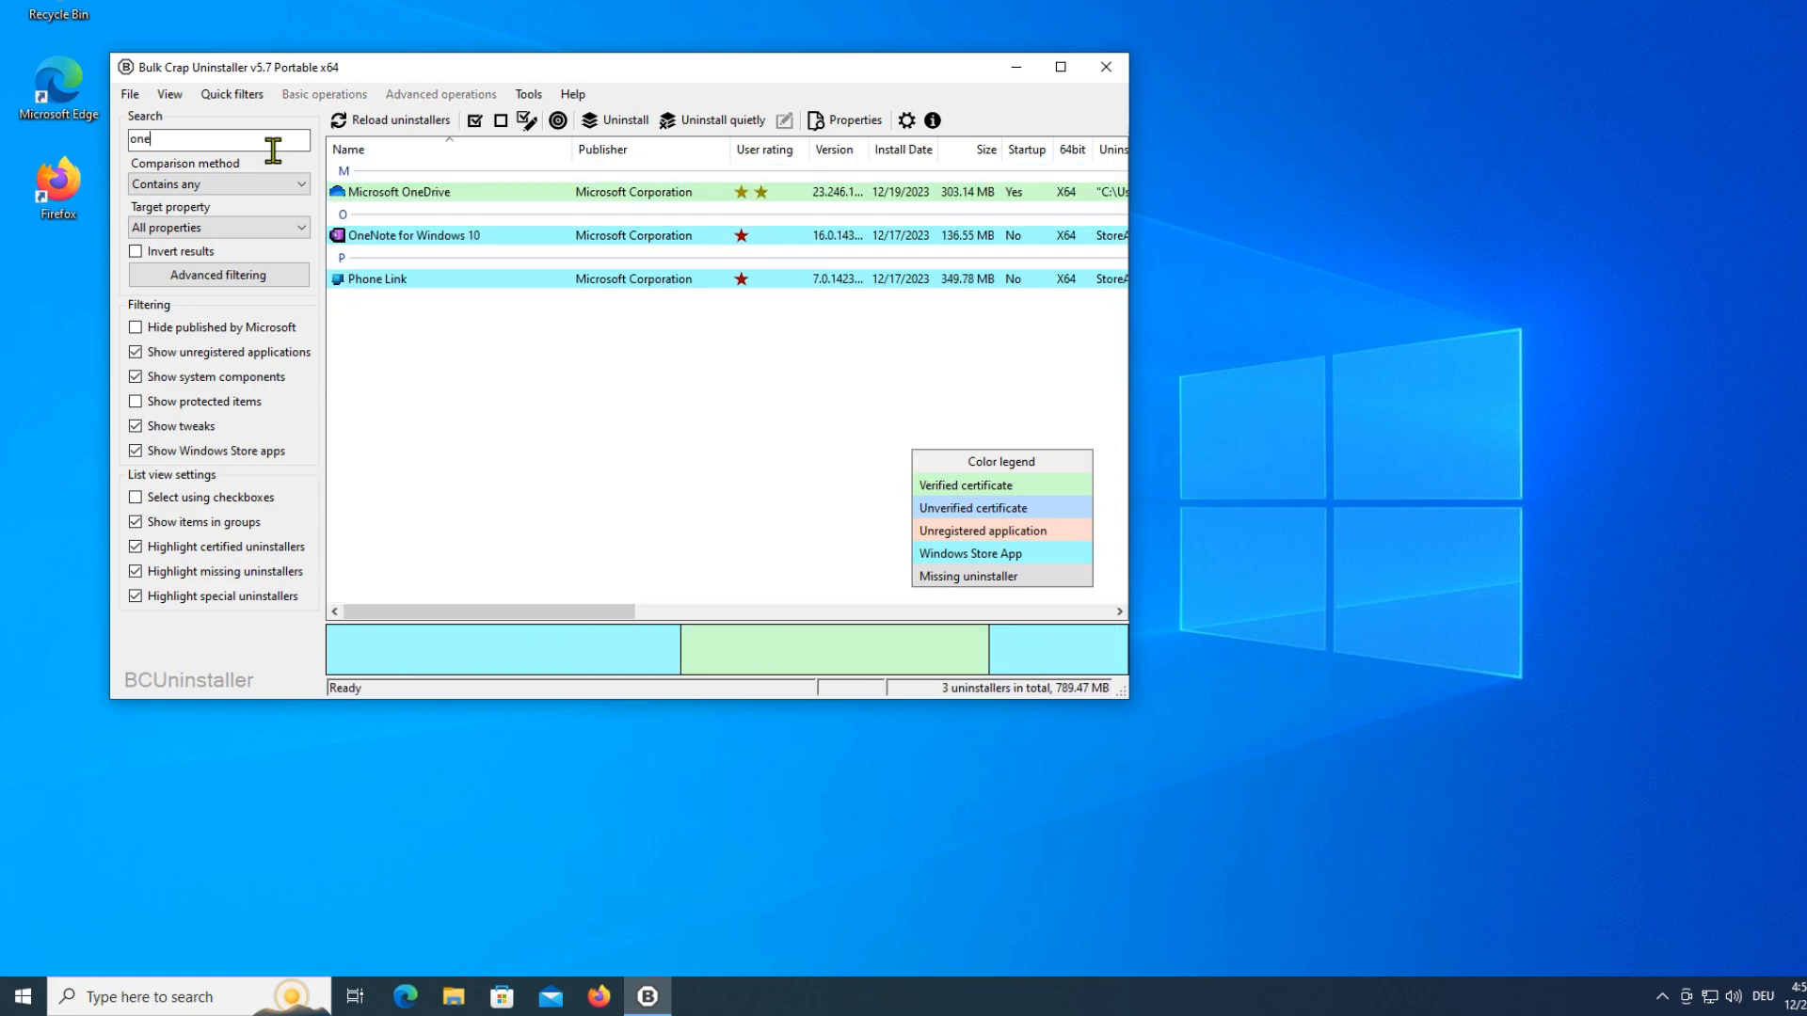
right_click(445, 192)
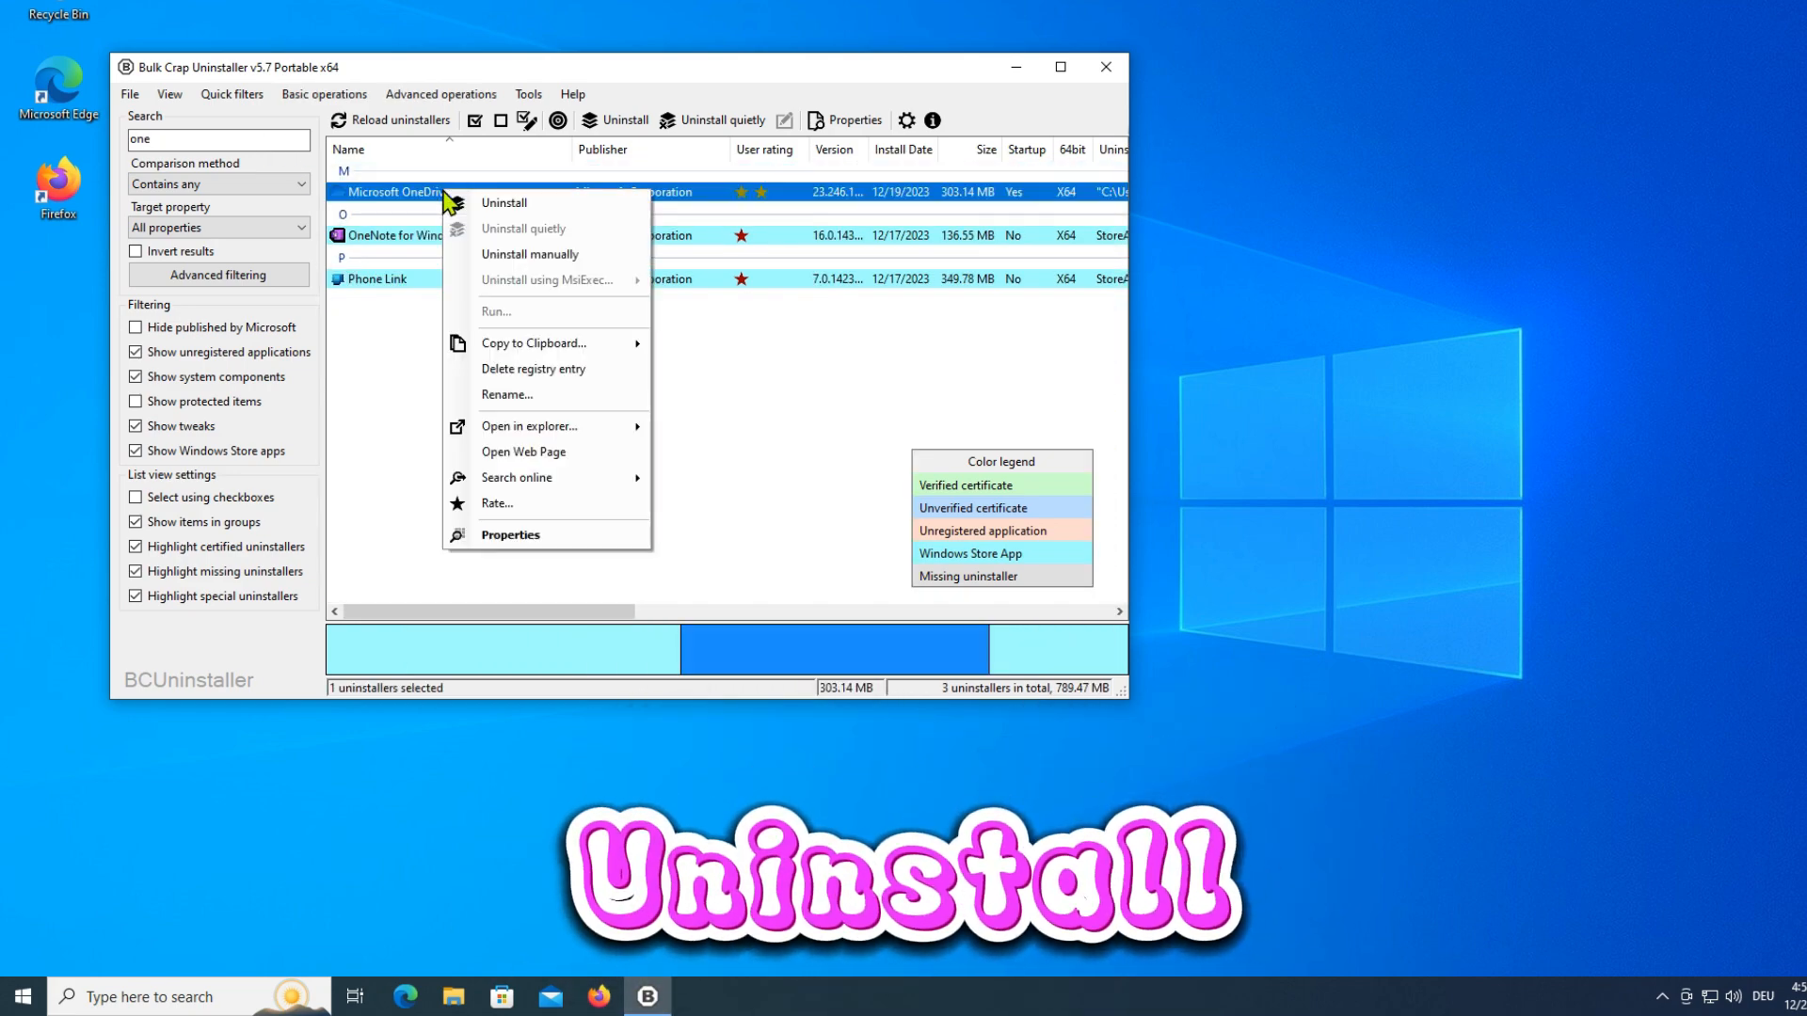
click(577, 211)
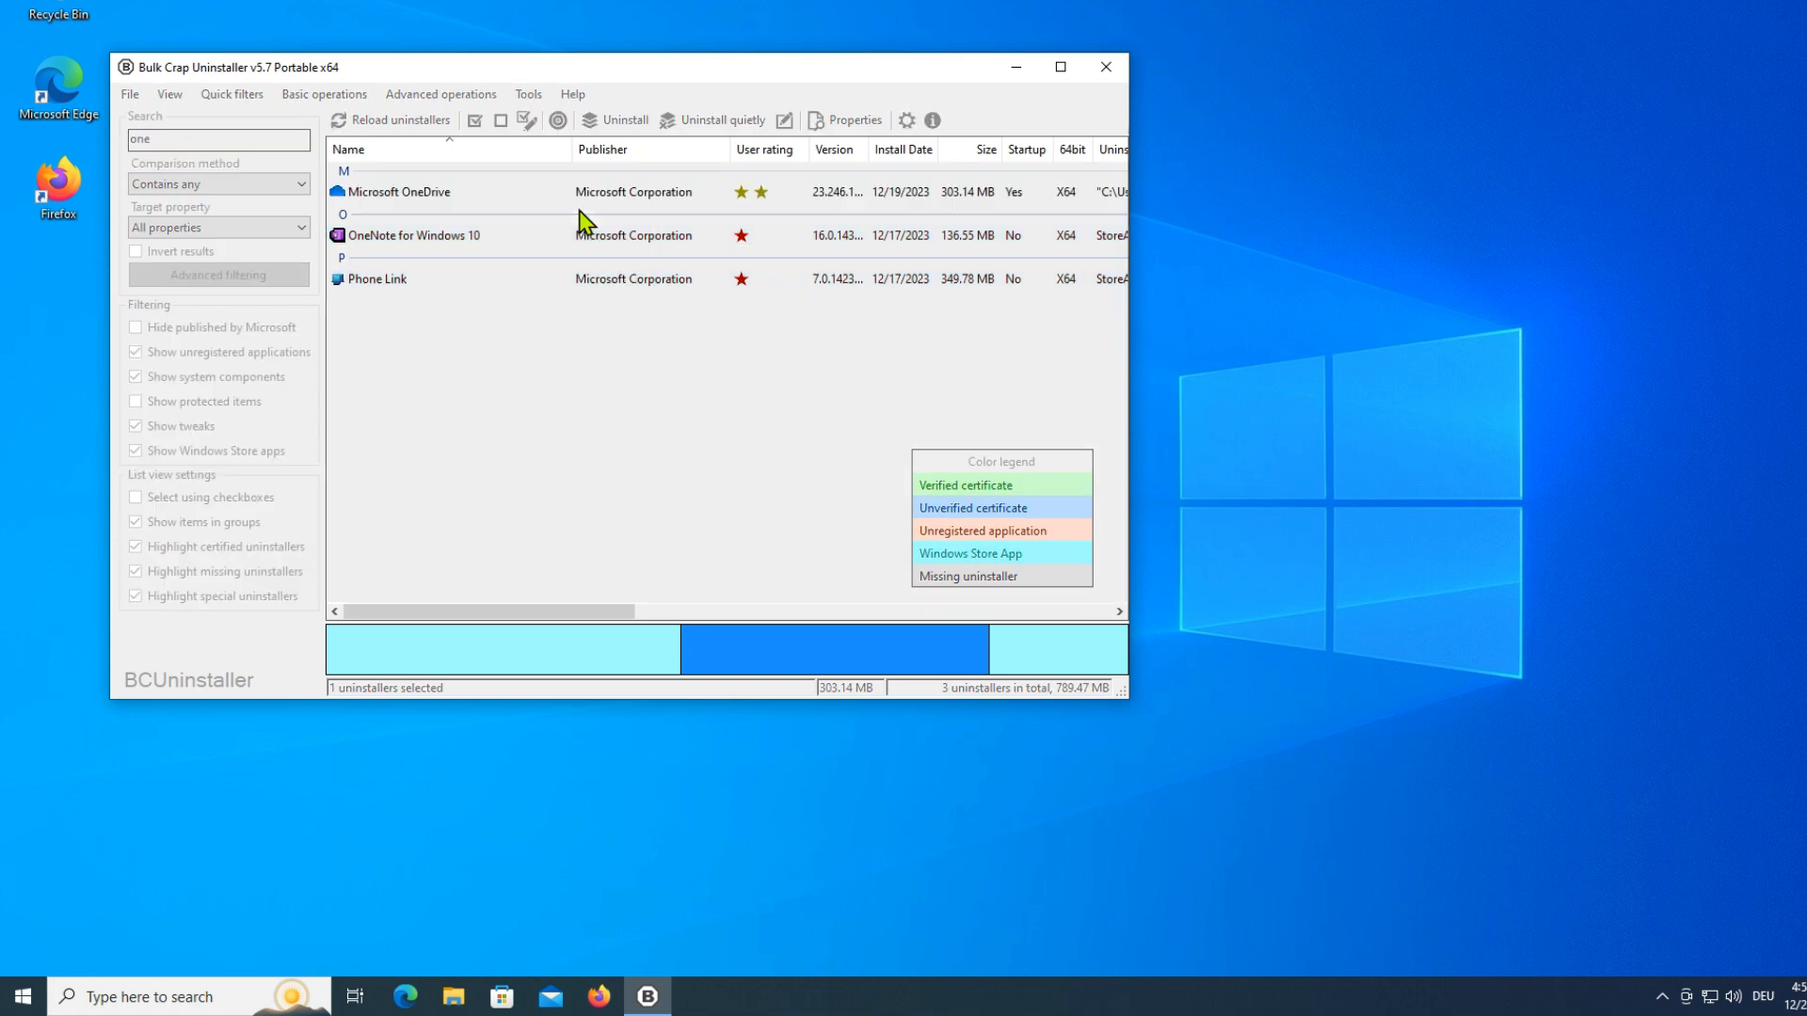
click(826, 631)
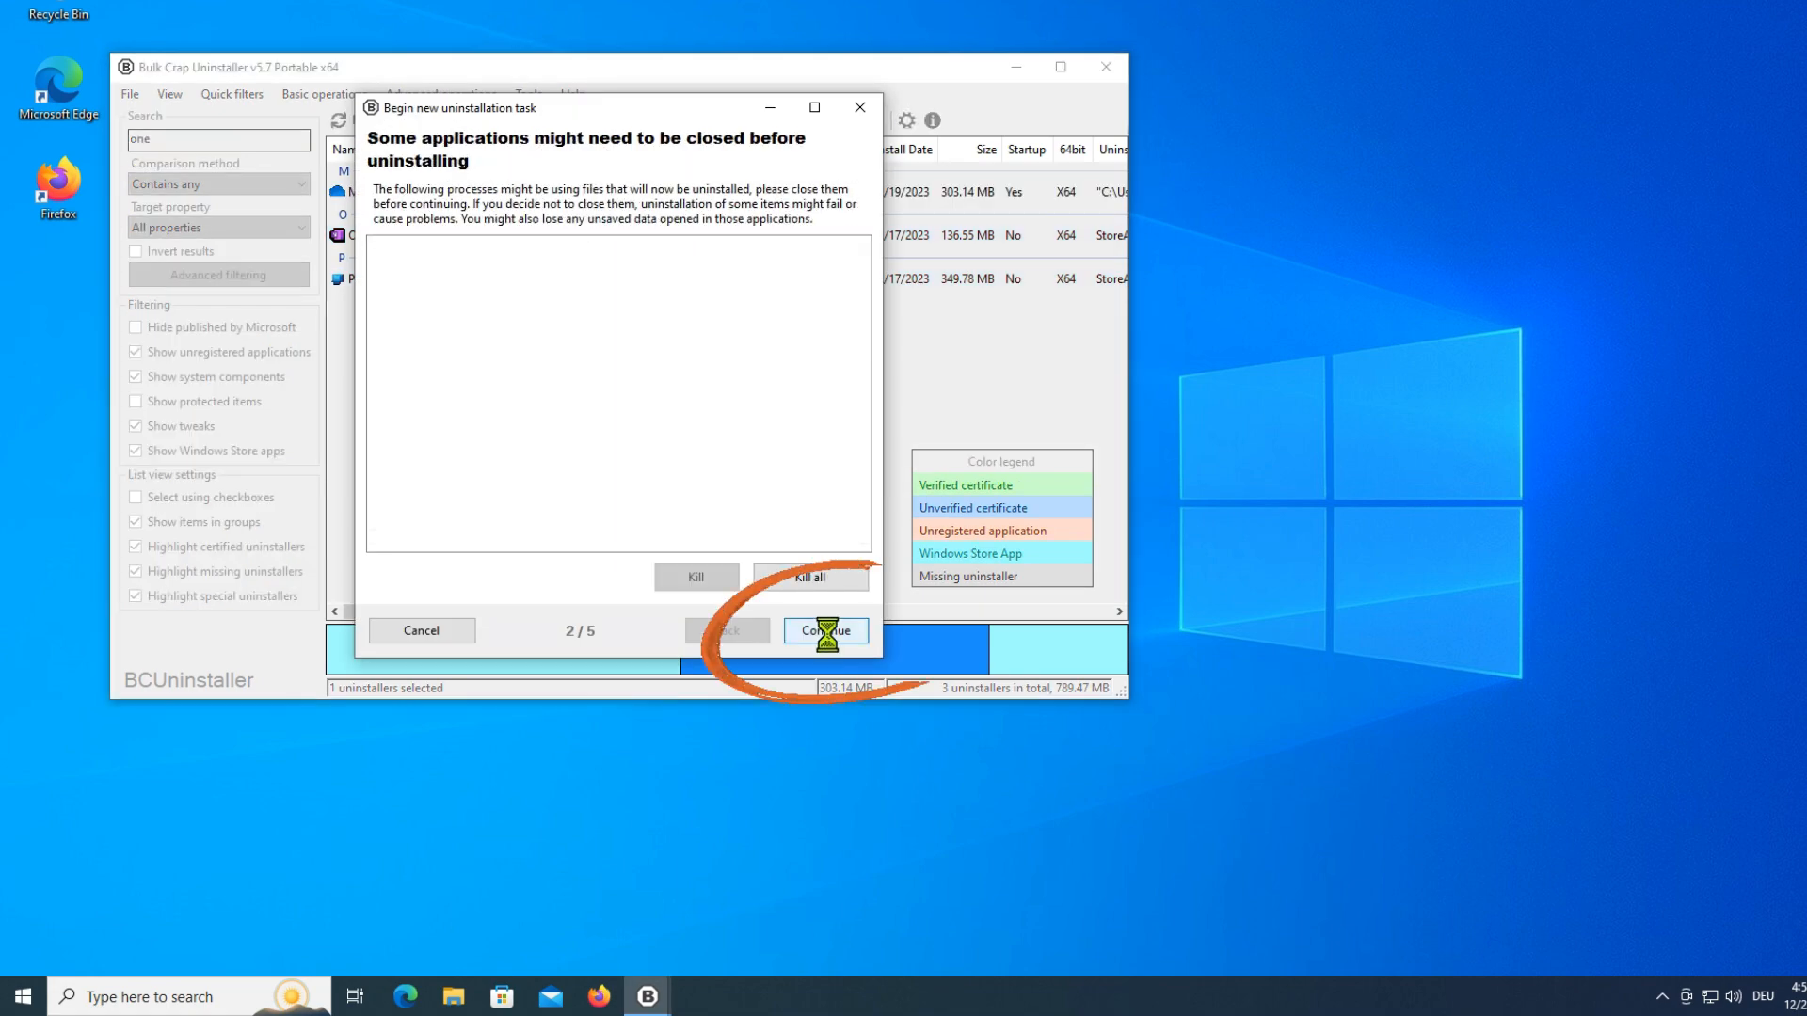
click(828, 630)
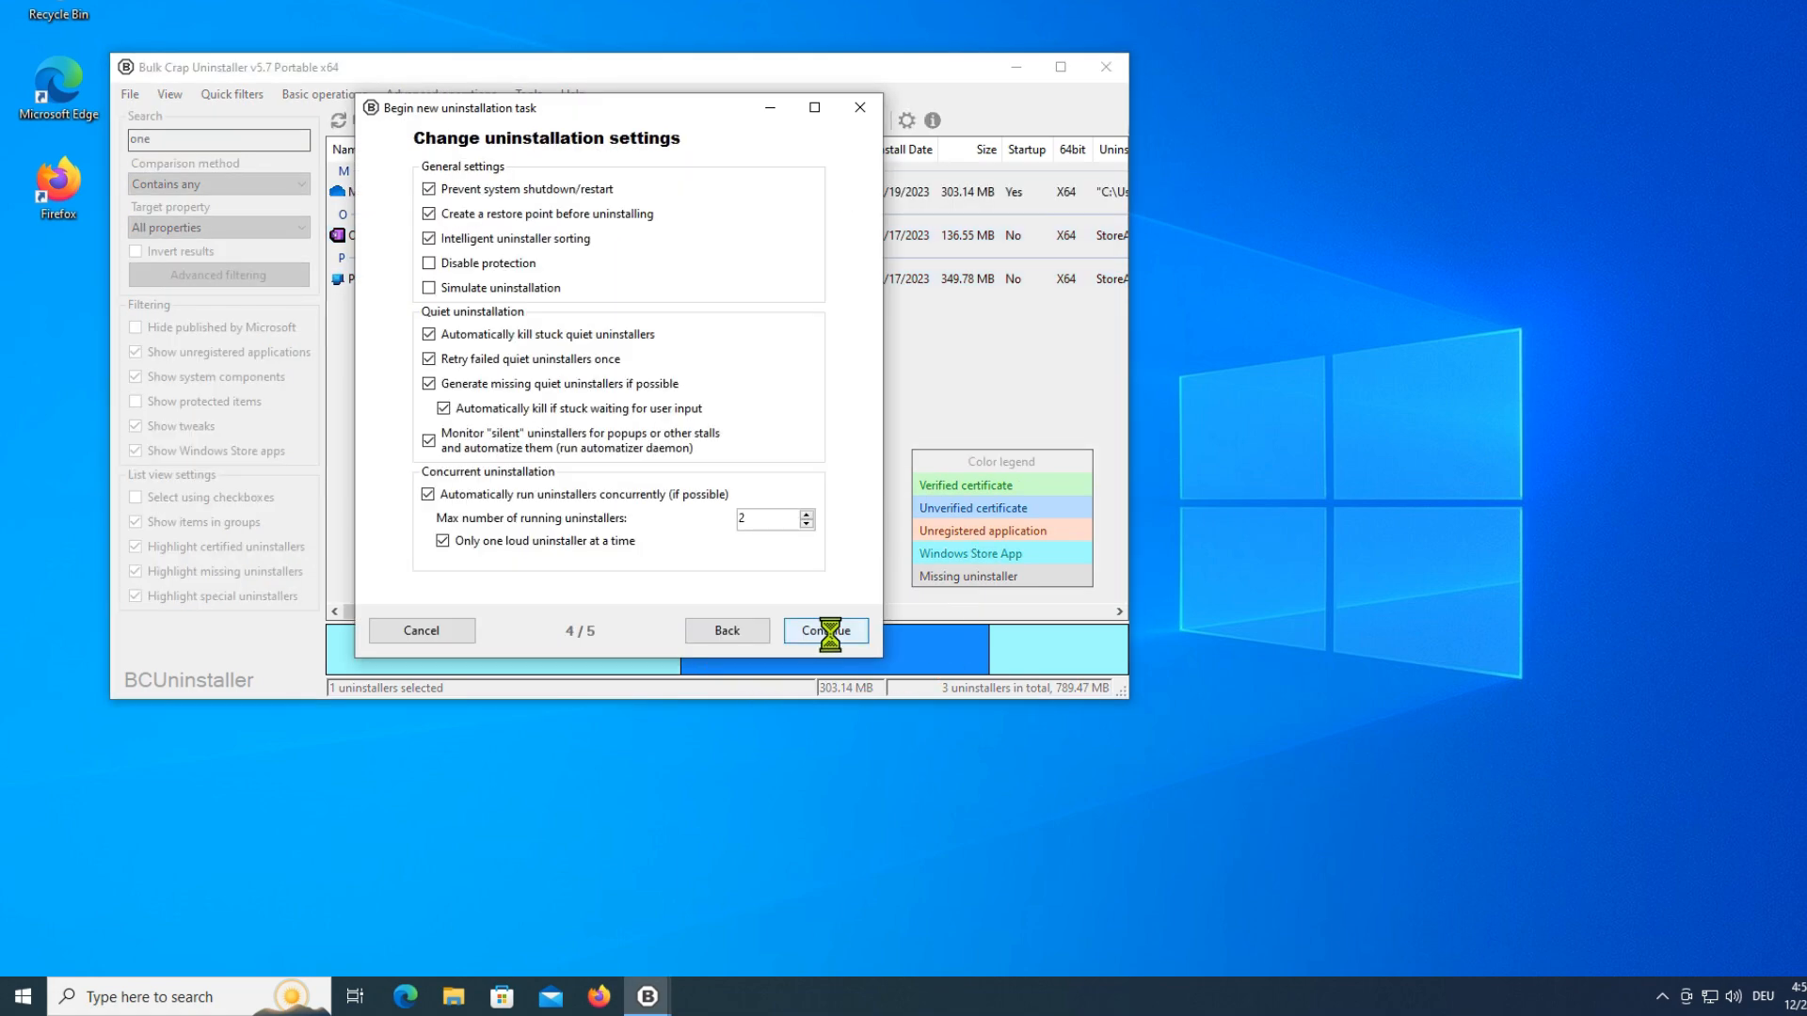
click(826, 631)
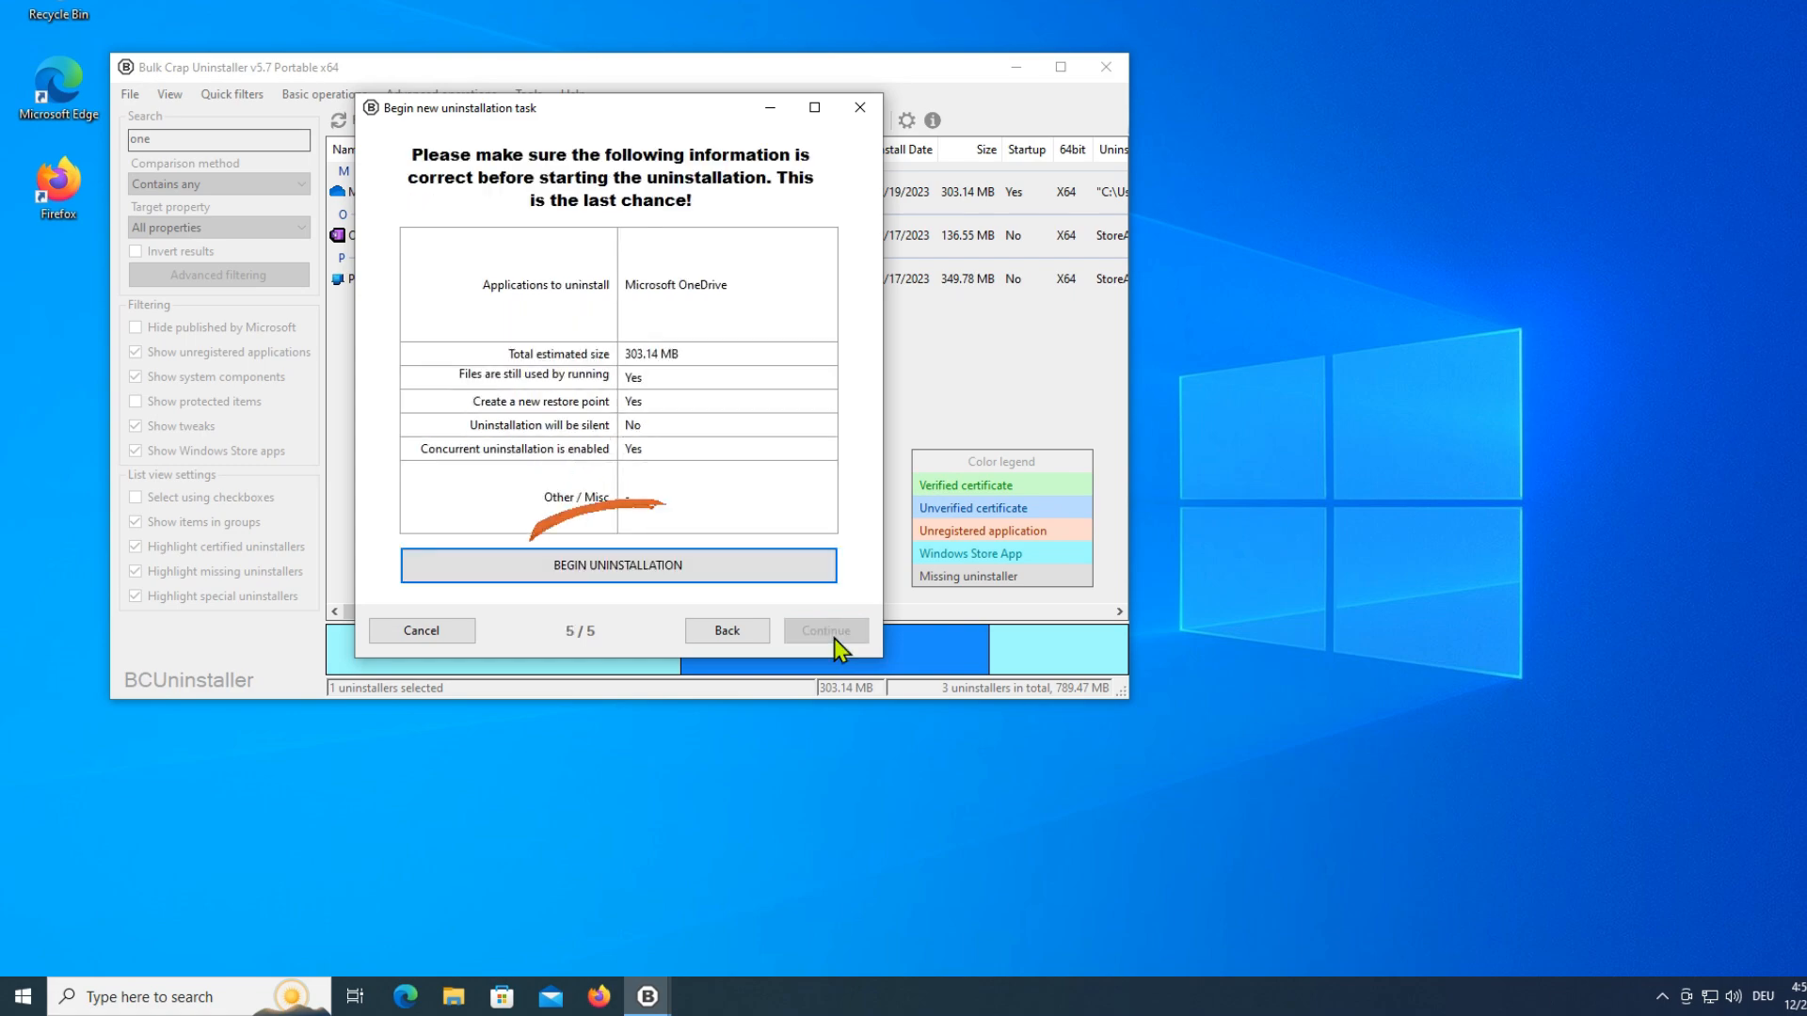
click(744, 574)
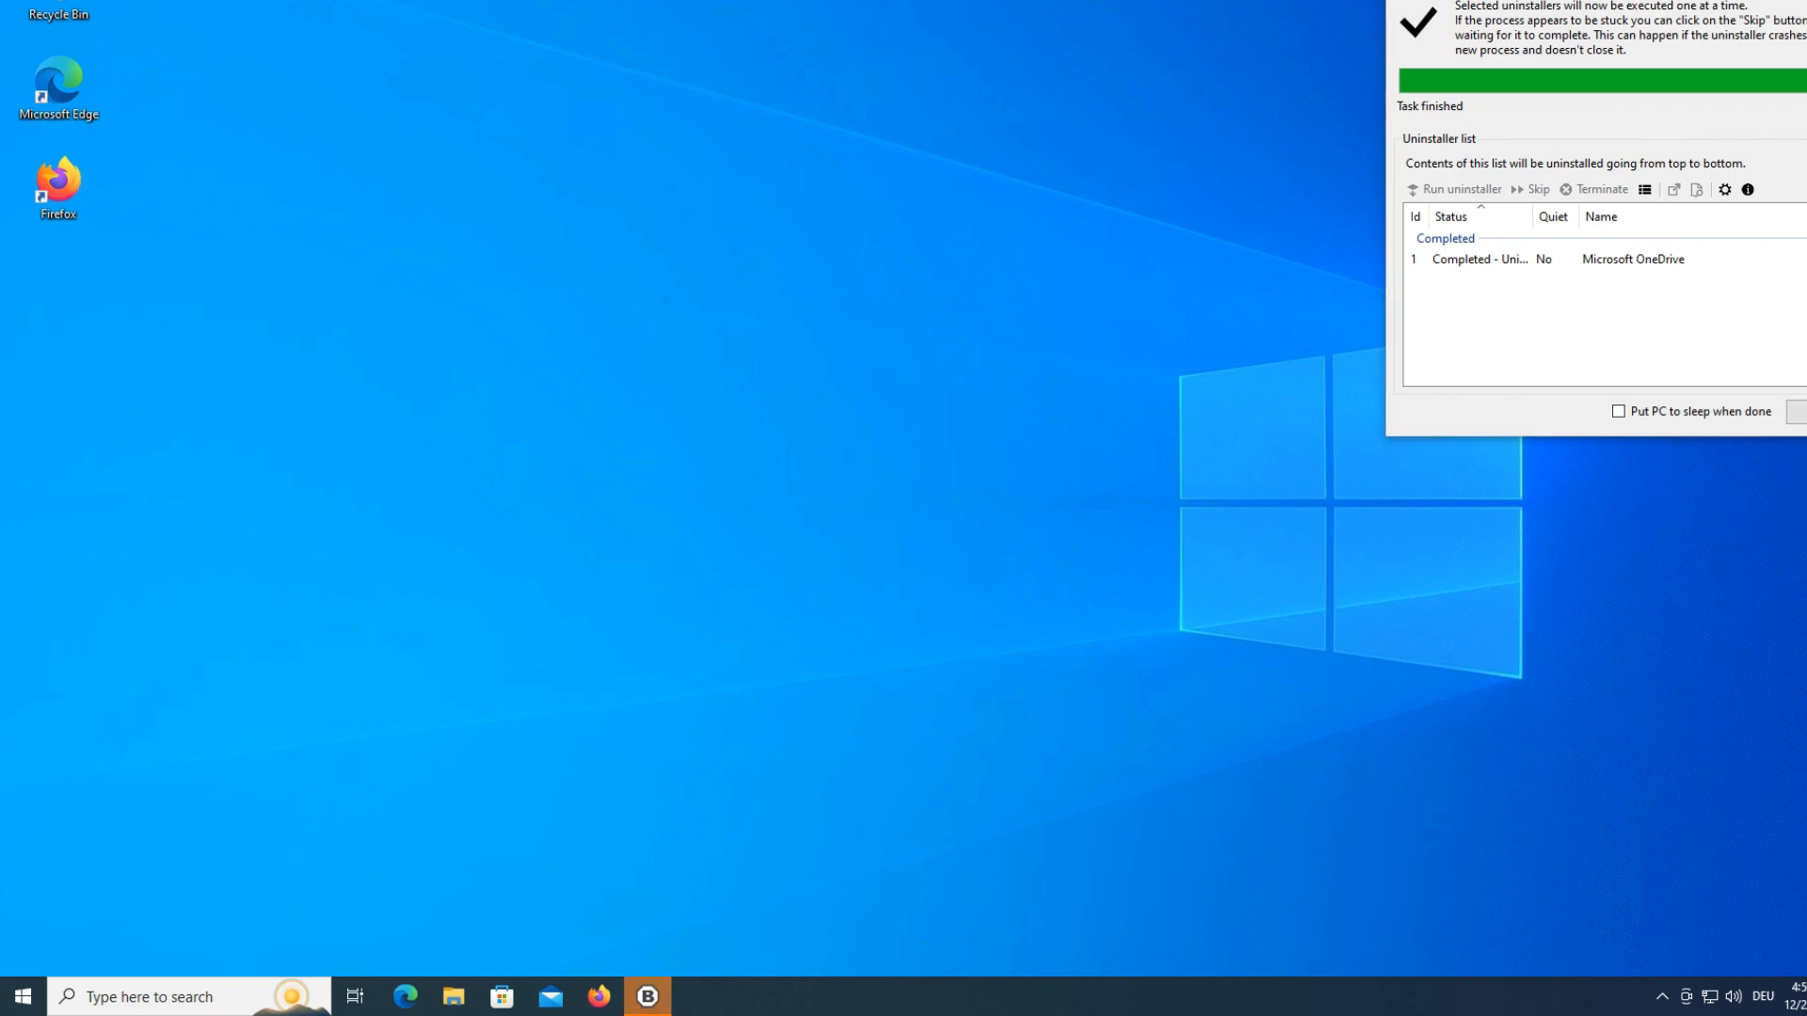
Step: Close the finished OneDrive uninstall task, scan for leftovers and delete the leftover C:\ProgramData\Microsoft OneDrive folder
click(1798, 412)
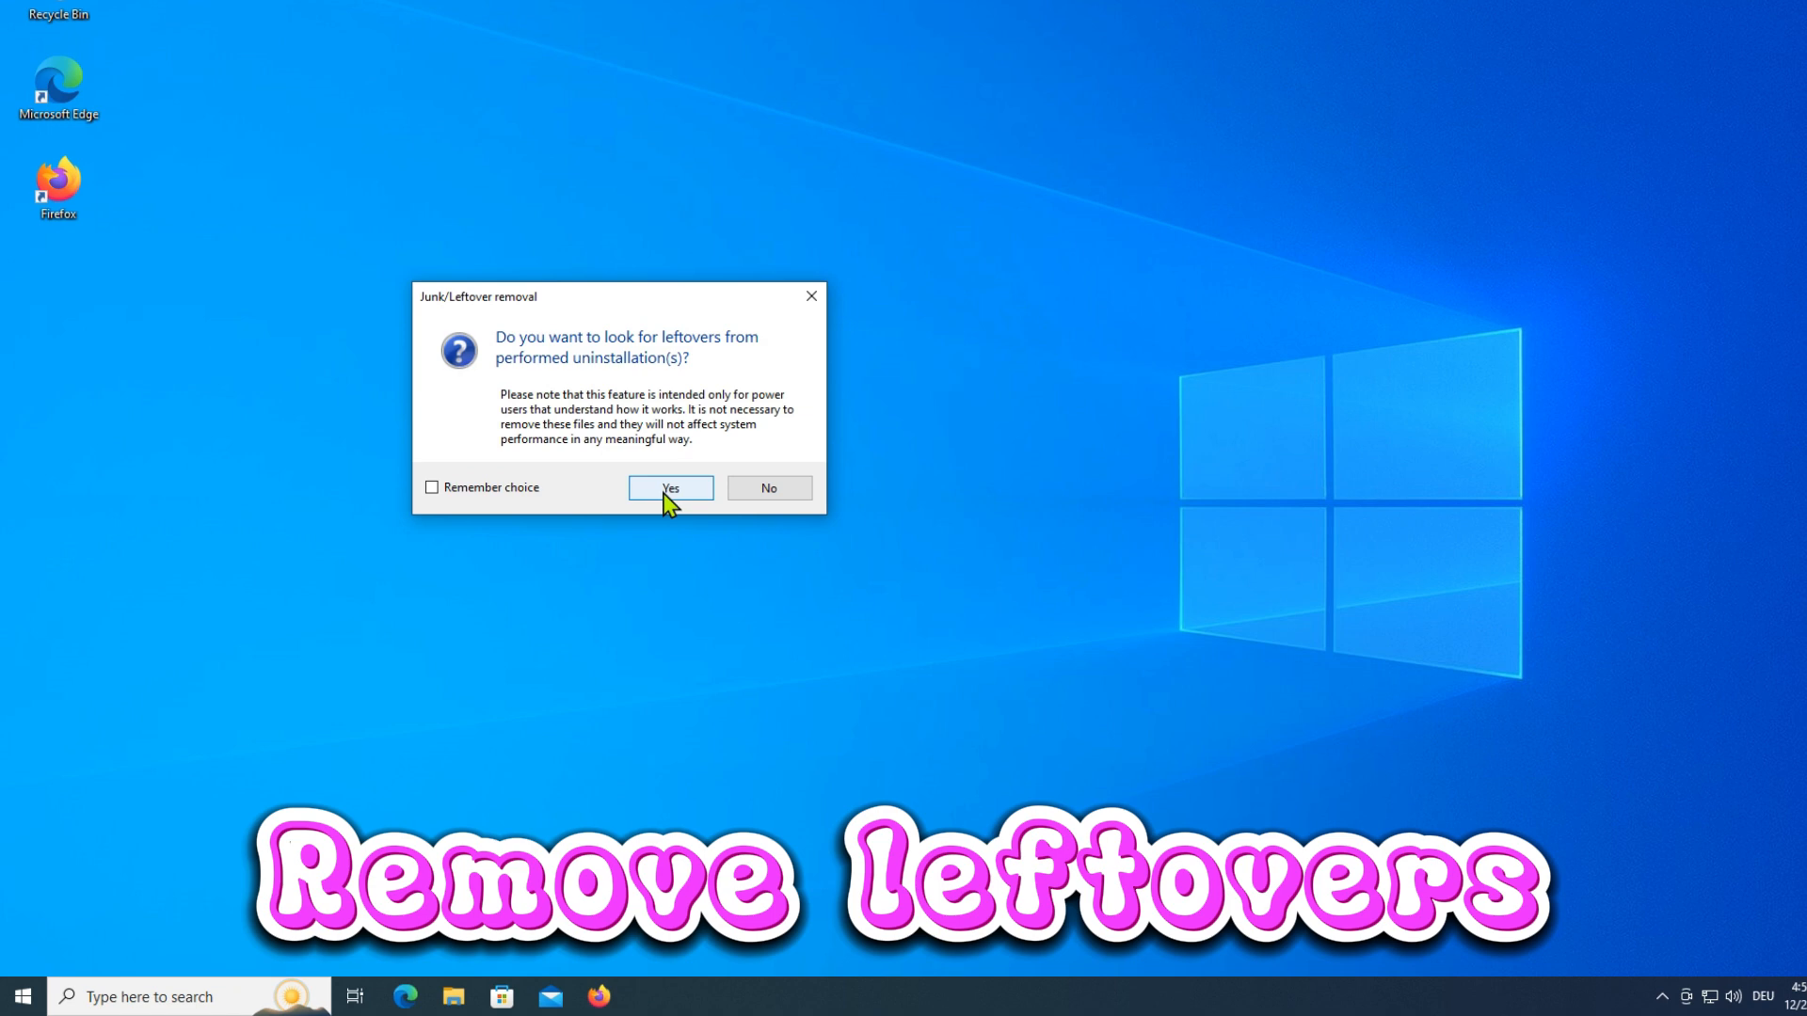
click(864, 609)
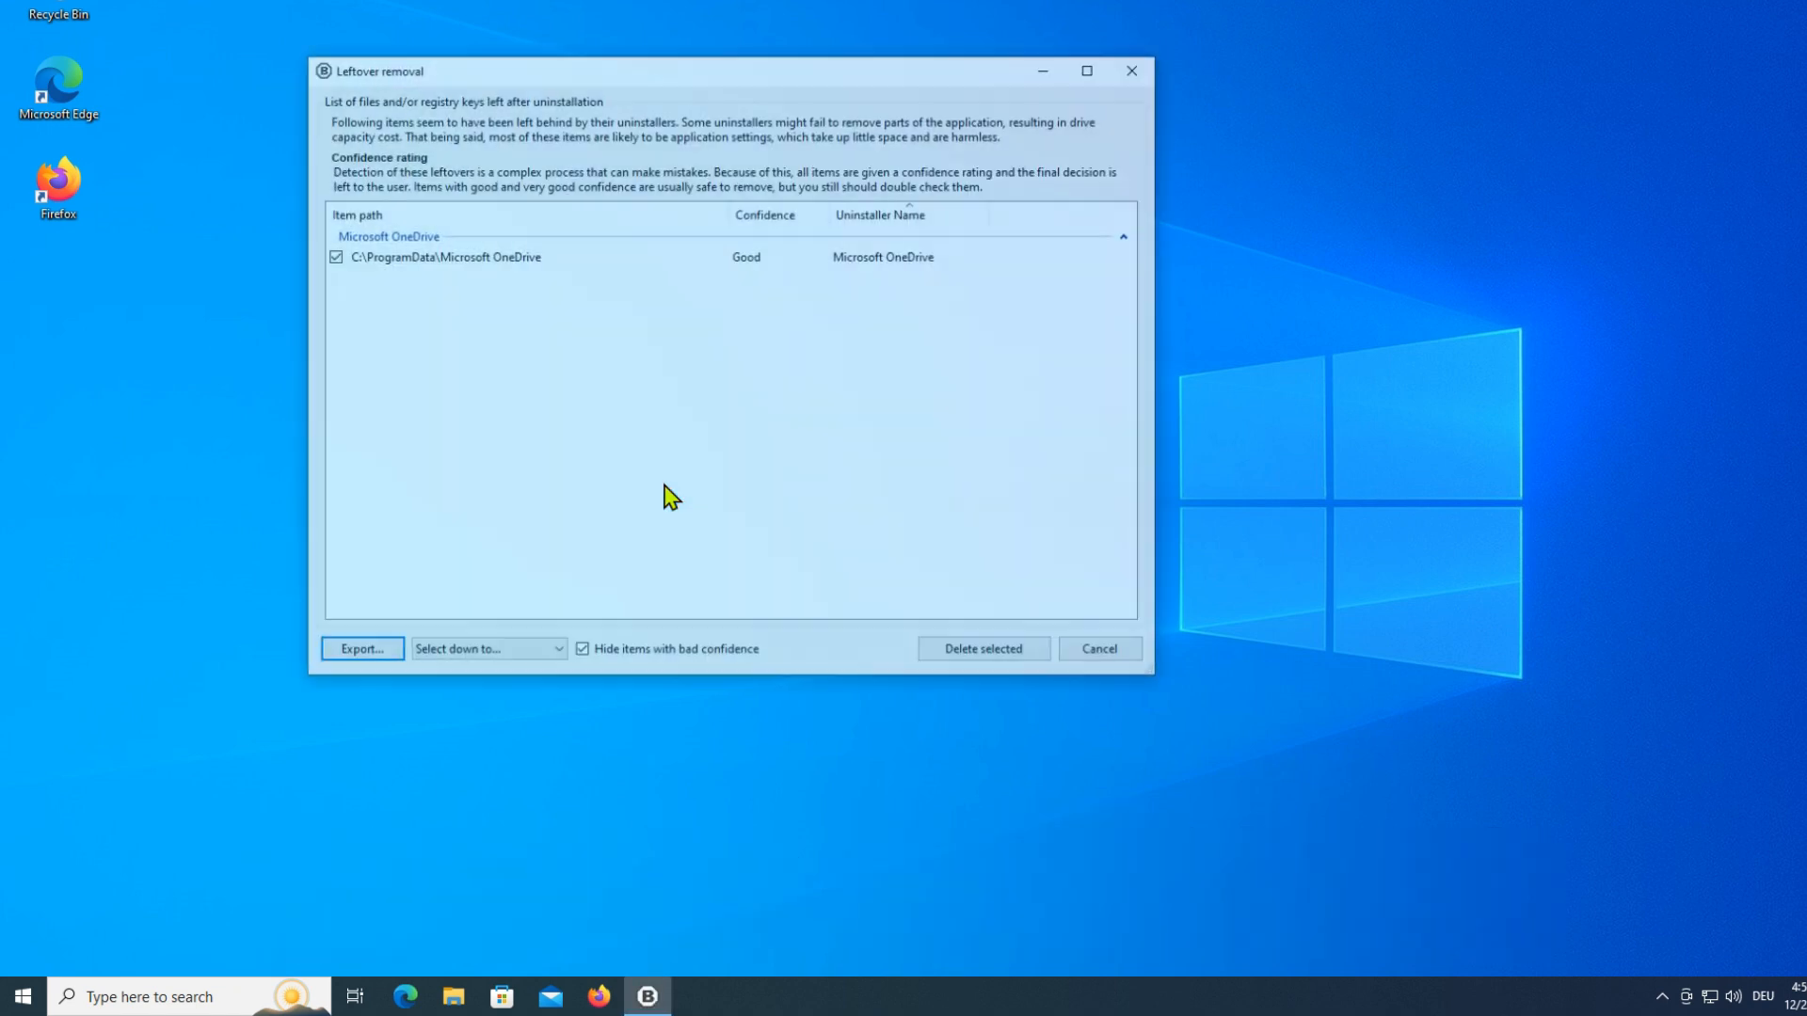
click(987, 652)
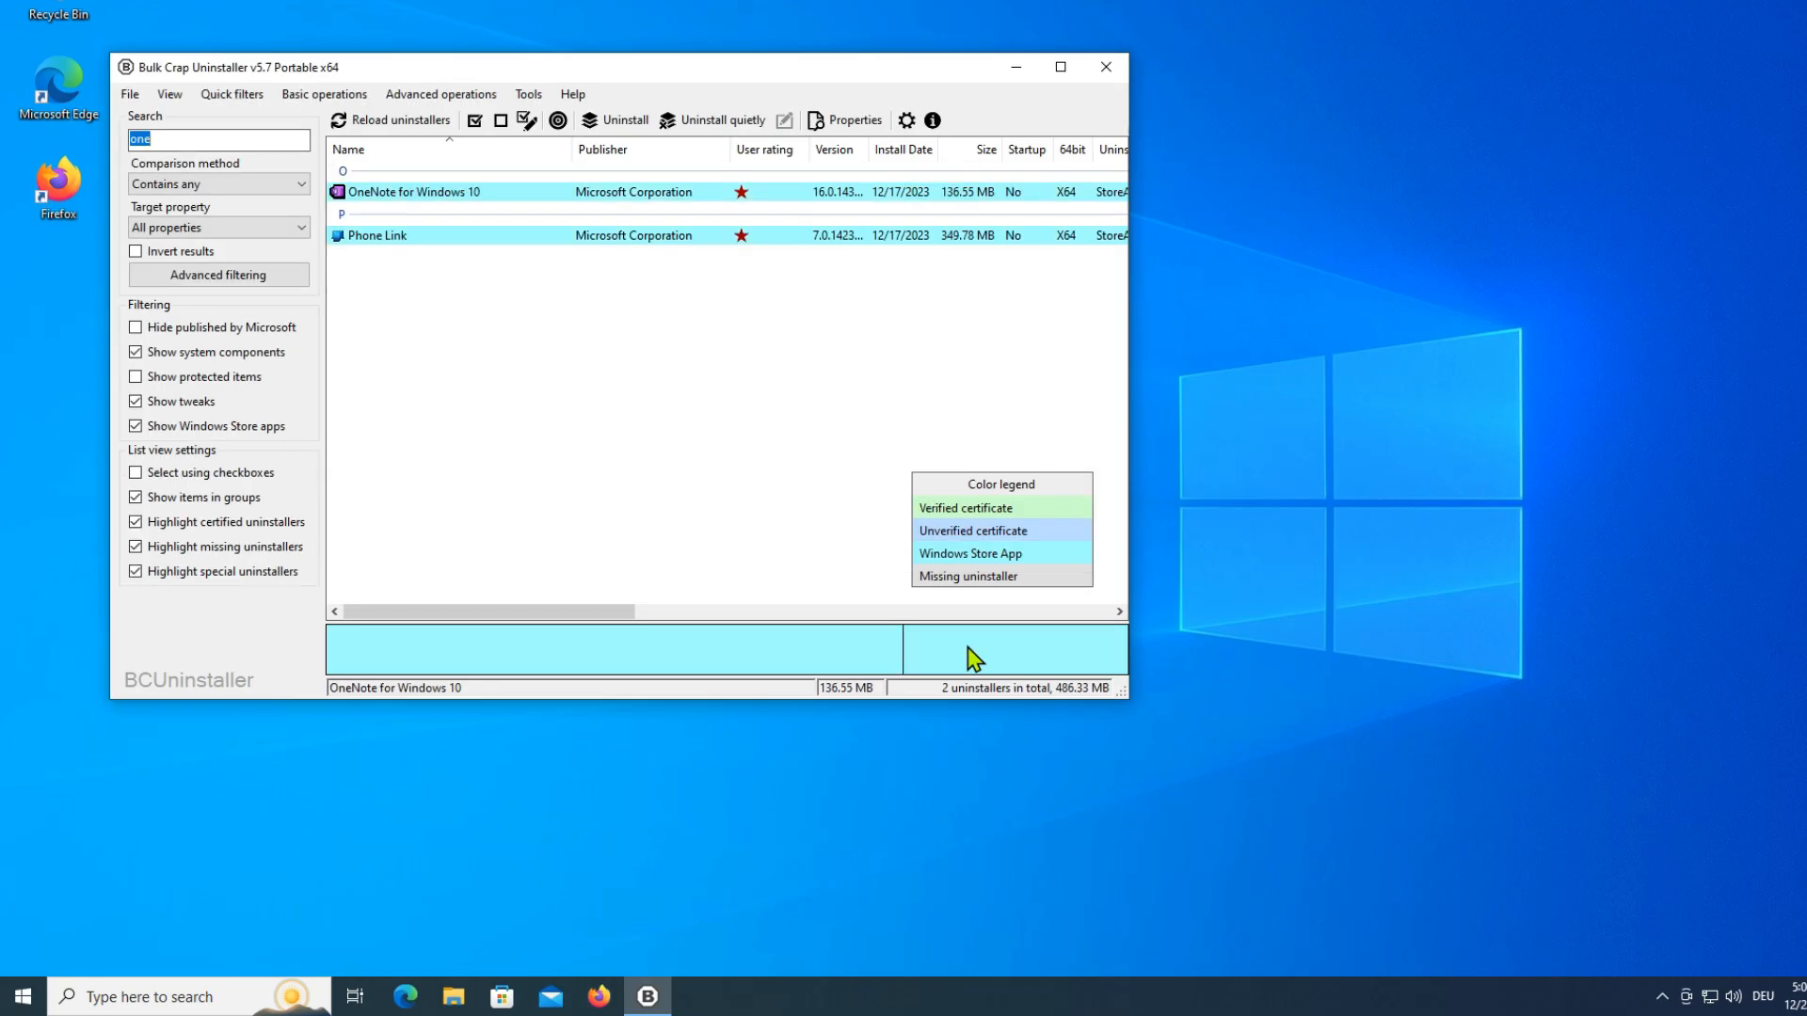
Step: Clear the search filter, sort the full app list by user rating and maximize the window
click(218, 142)
key(BackSpace)
key(BackSpace)
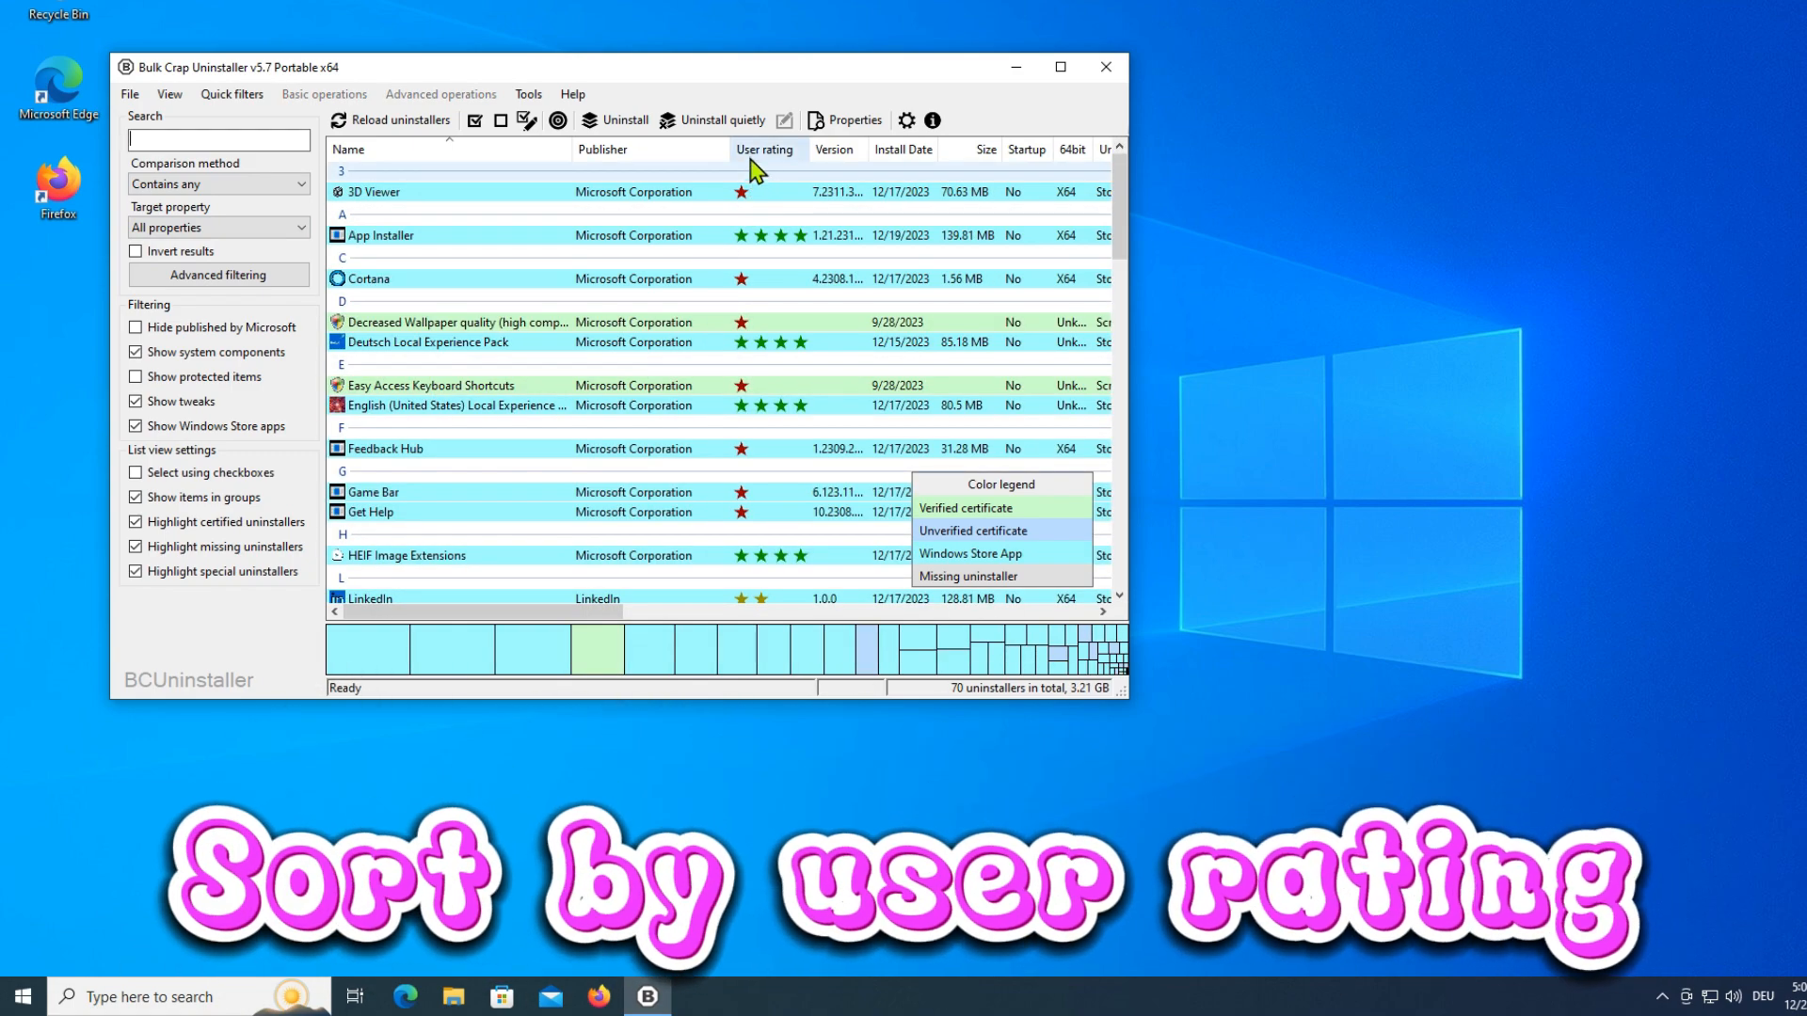
click(748, 153)
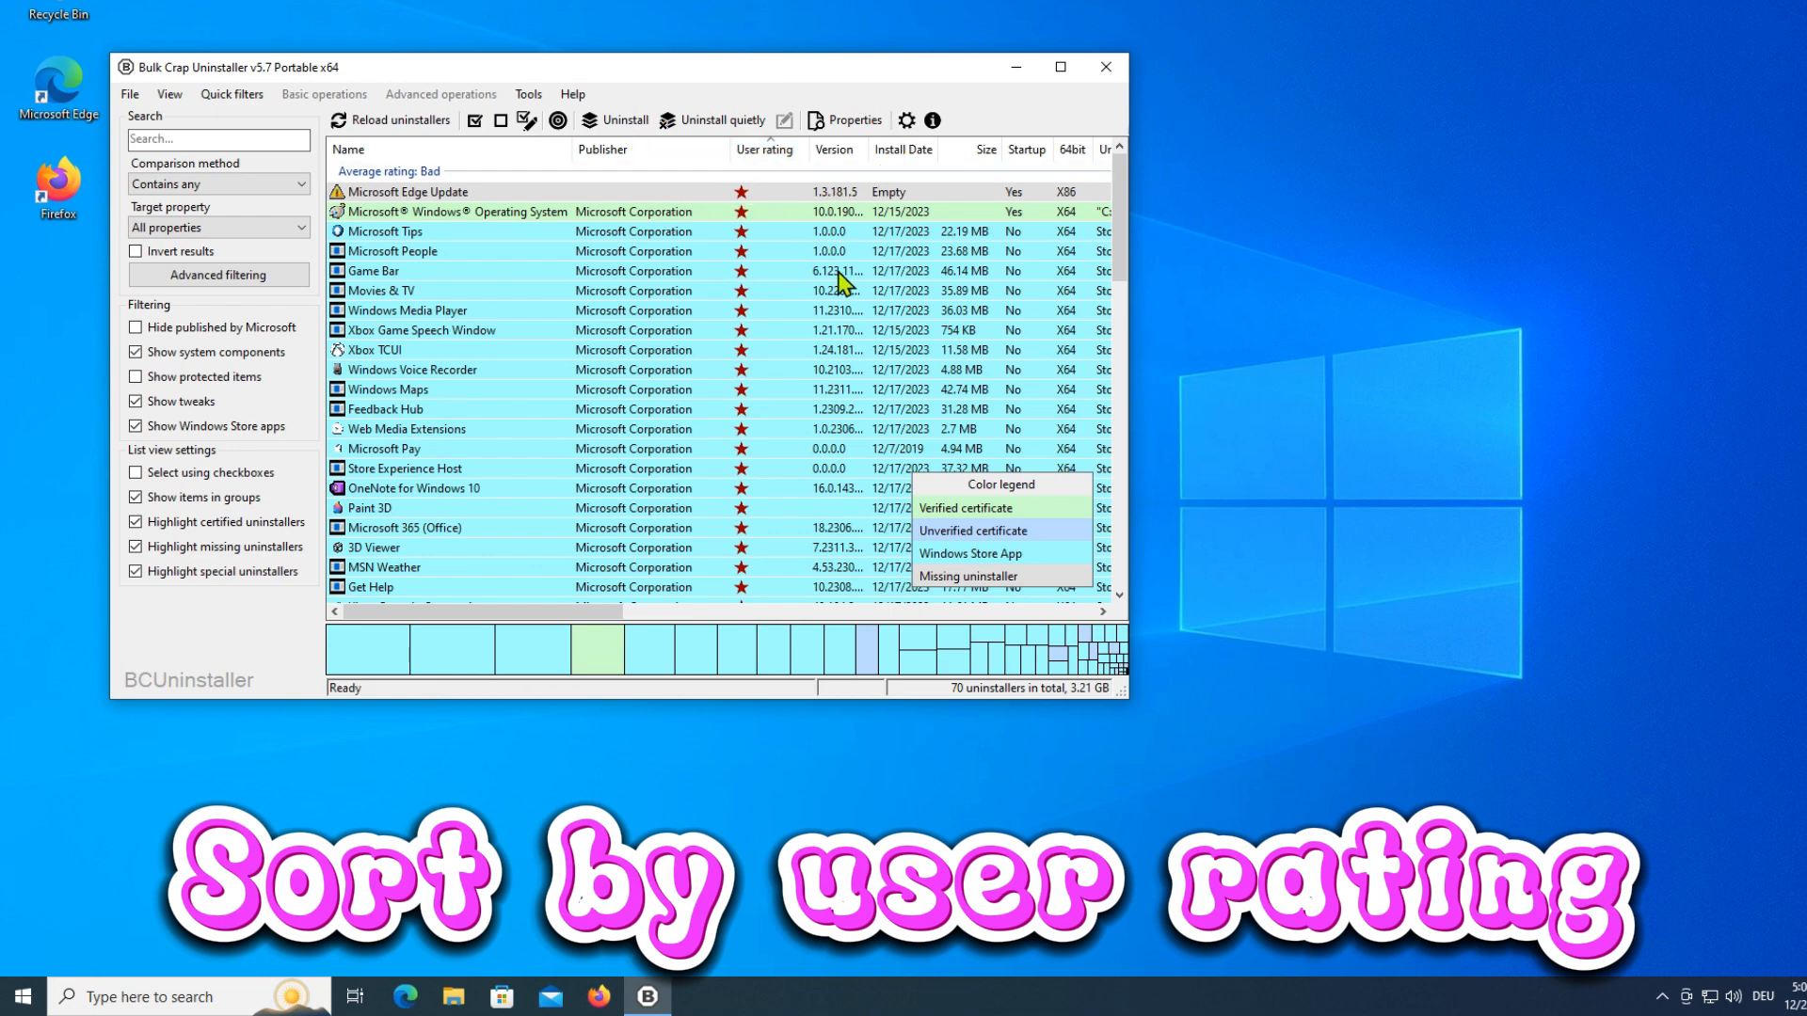
click(1061, 67)
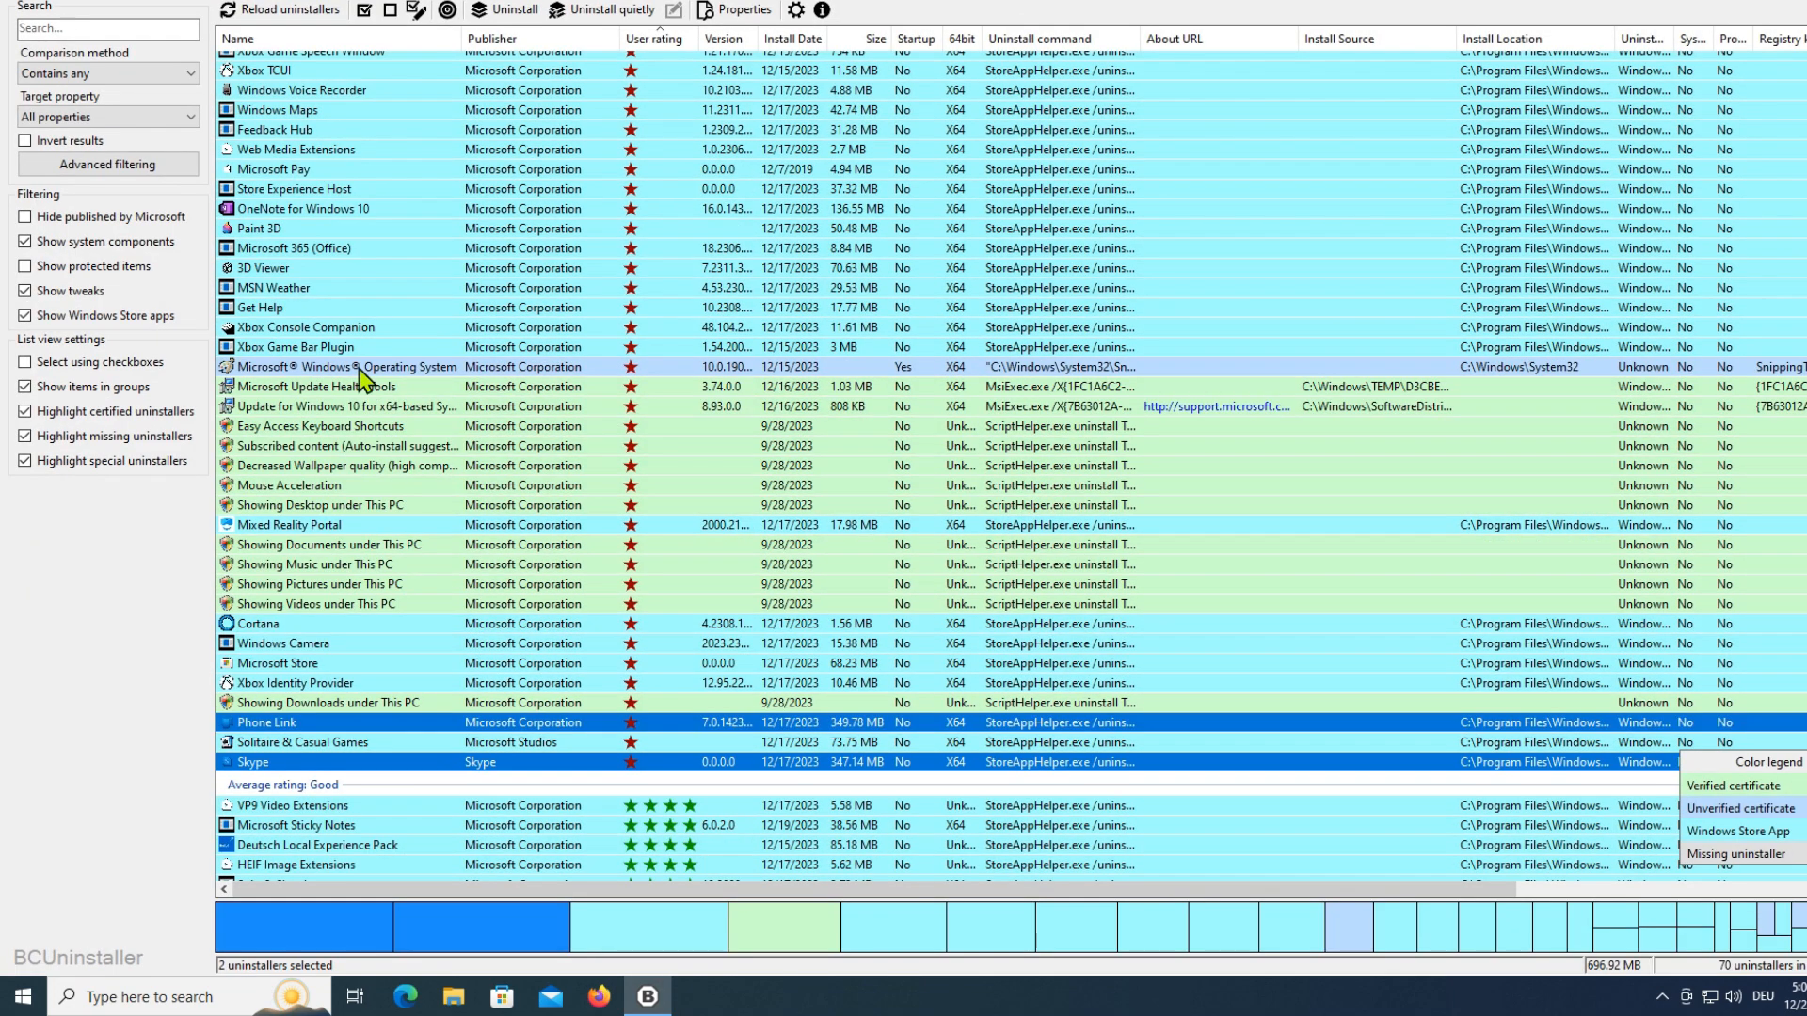
Step: Add Xbox Game Bar Plugin, Get Help, MSN Weather, Microsoft 365 (Office), Store Experience Host and OneNote for Windows 10 to the selection
ctrl+click(350, 347)
ctrl+click(352, 309)
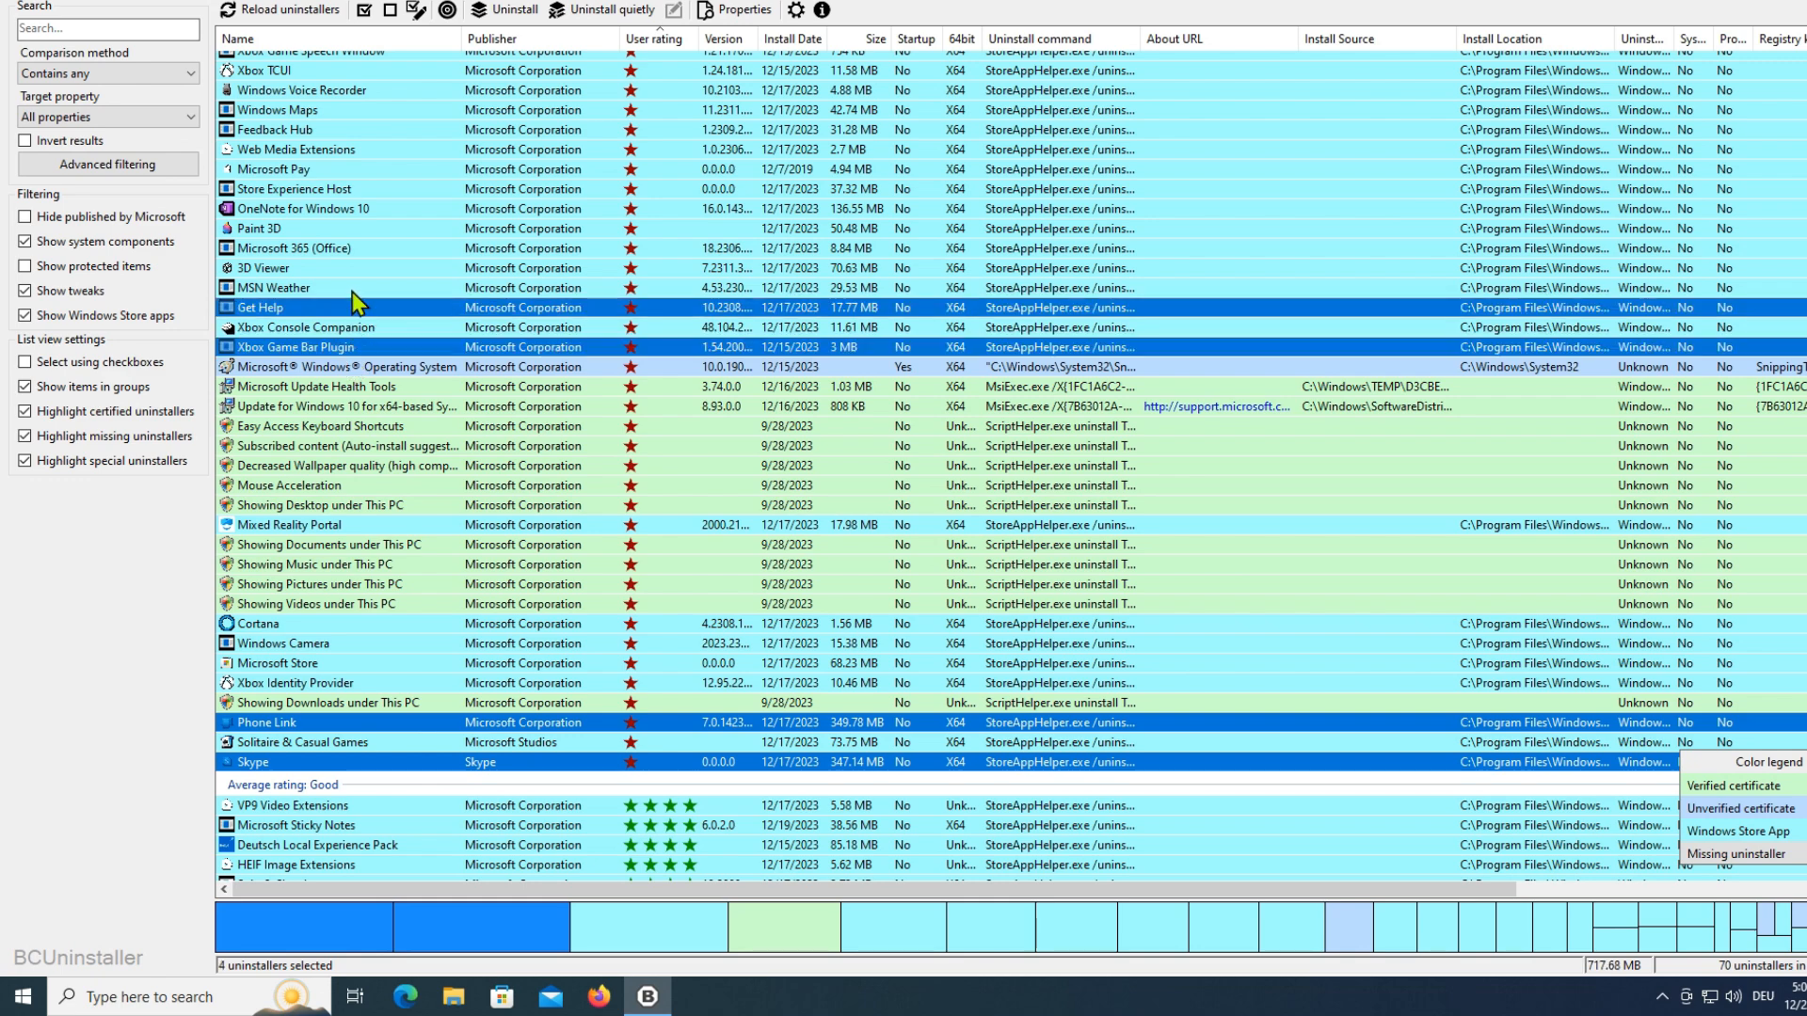
ctrl+click(357, 287)
ctrl+click(373, 248)
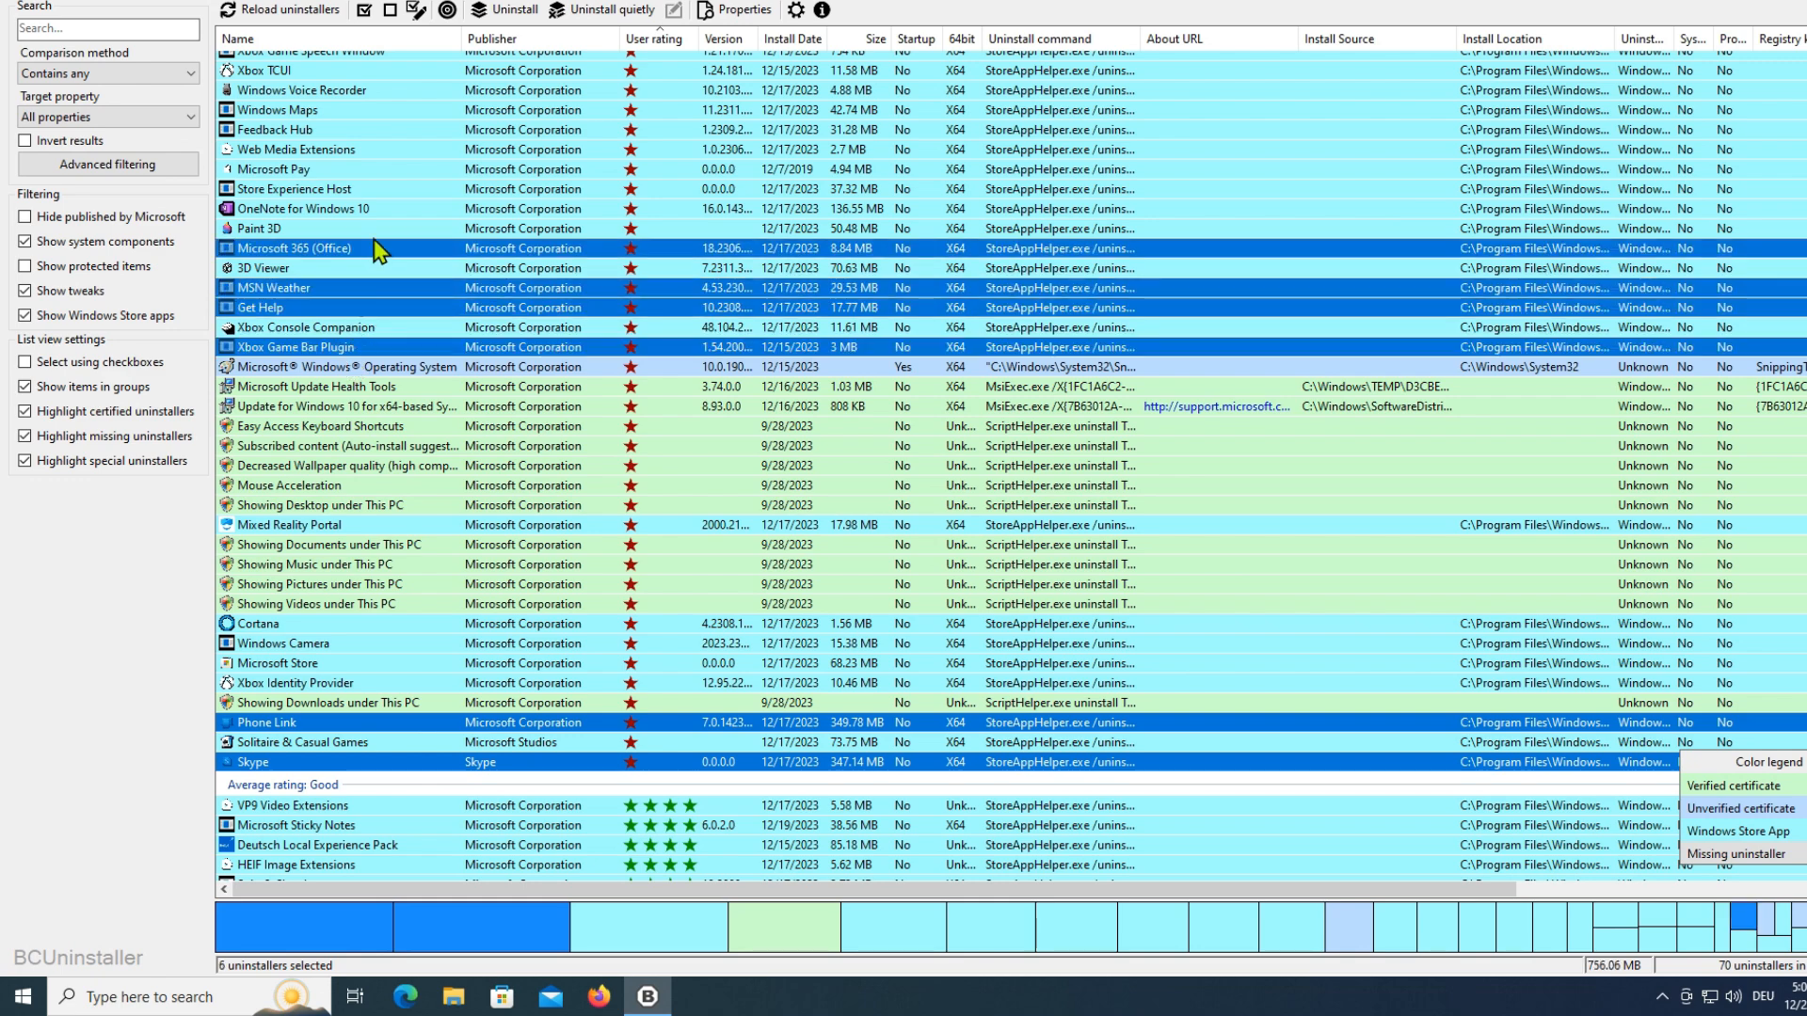
ctrl+click(381, 189)
ctrl+click(379, 209)
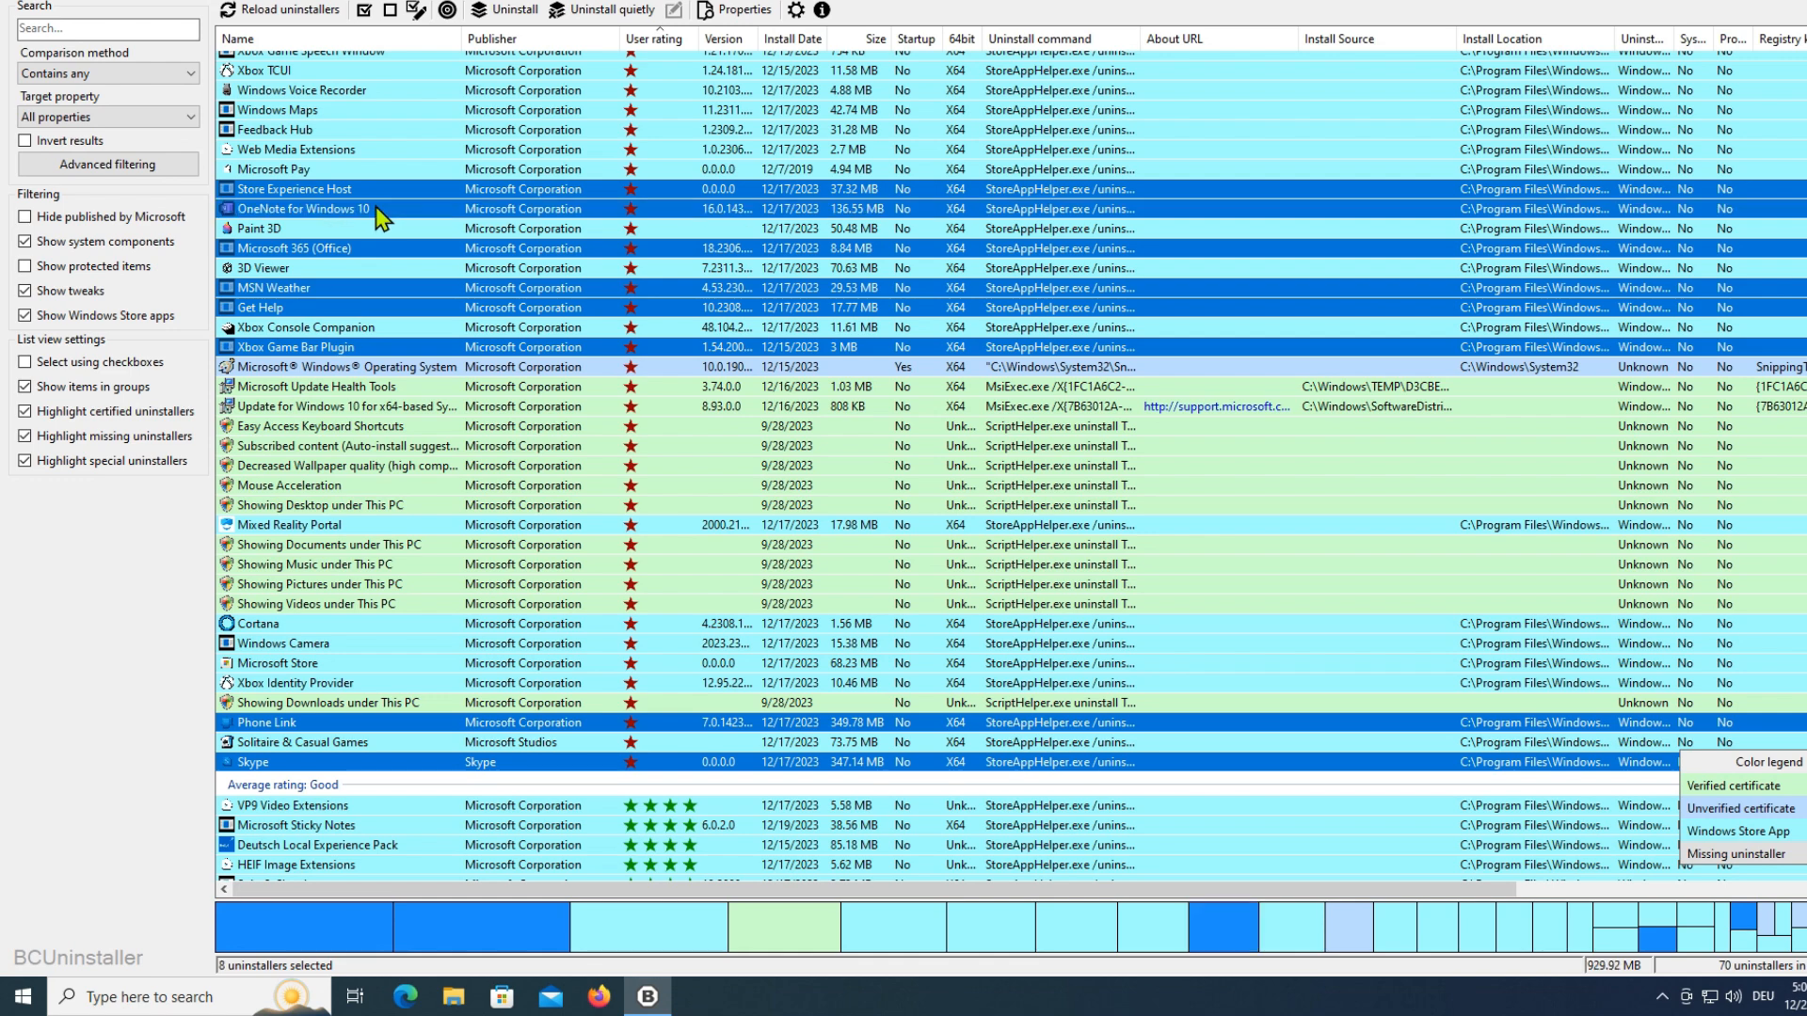
Step: Bulk uninstall the eight selected apps, killing all processes that use their files and keeping the default uninstallation settings
right_click(376, 208)
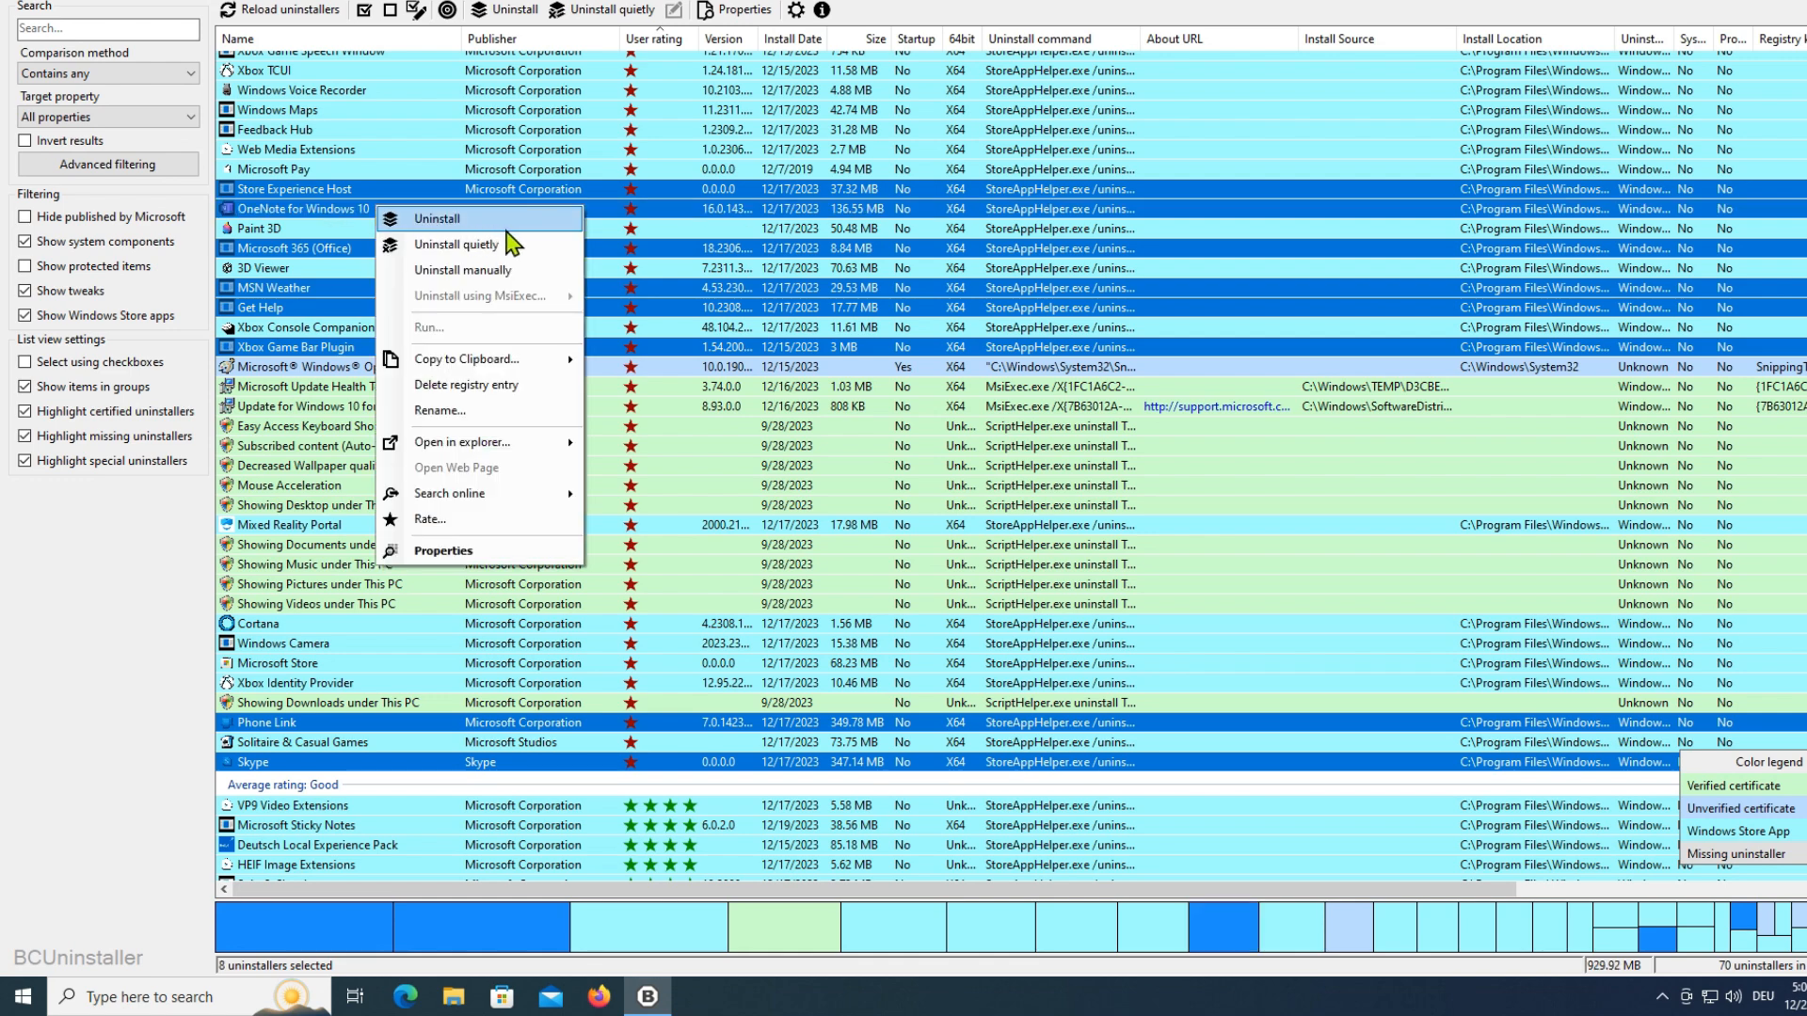
click(508, 242)
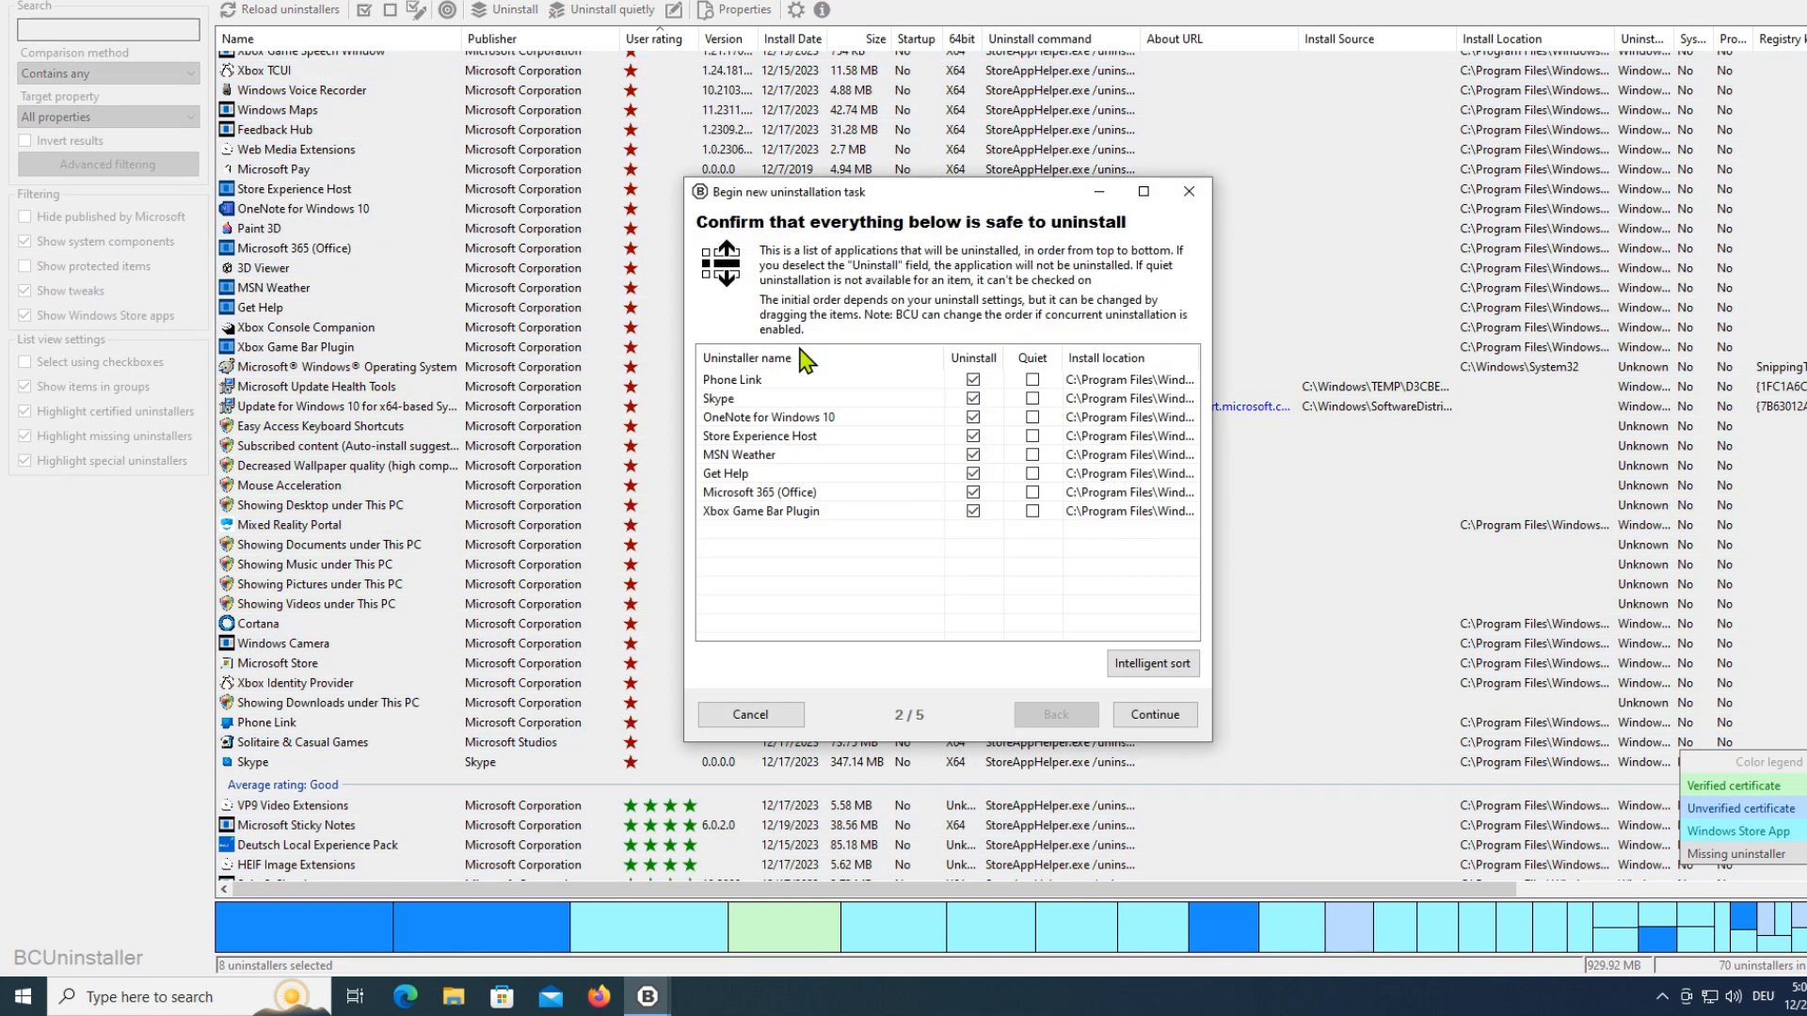
click(1167, 721)
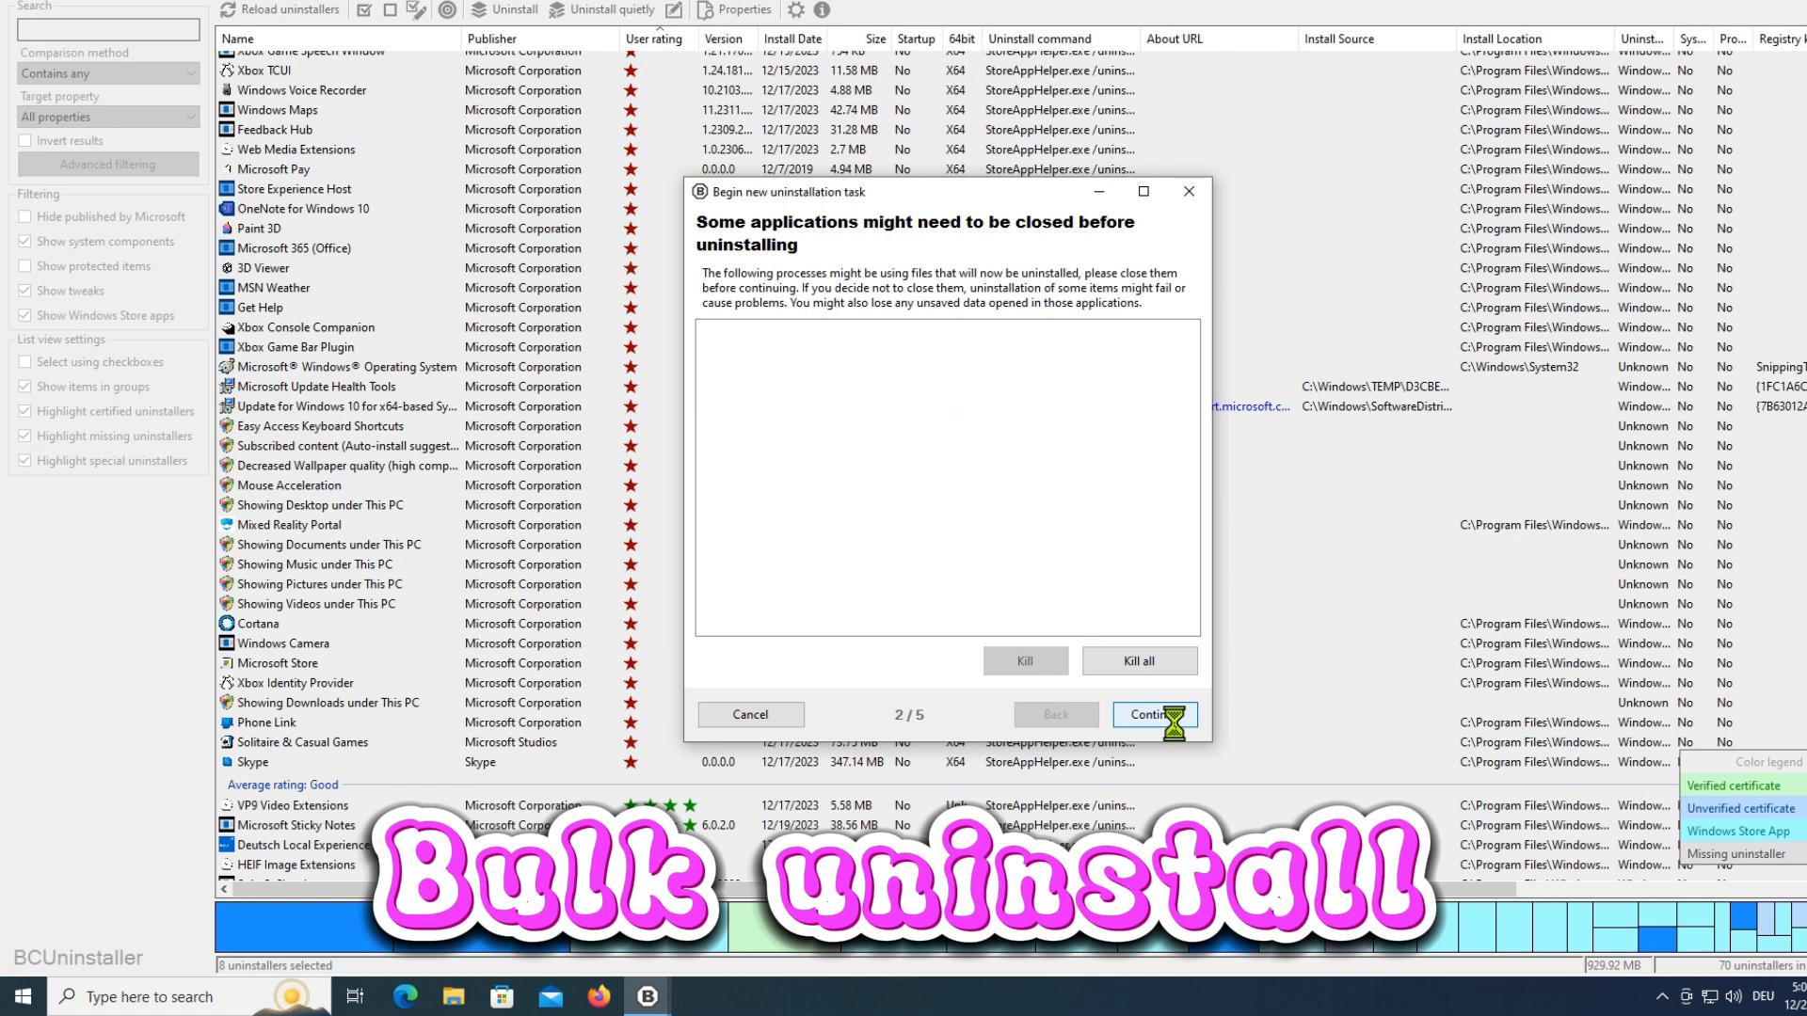
click(1140, 662)
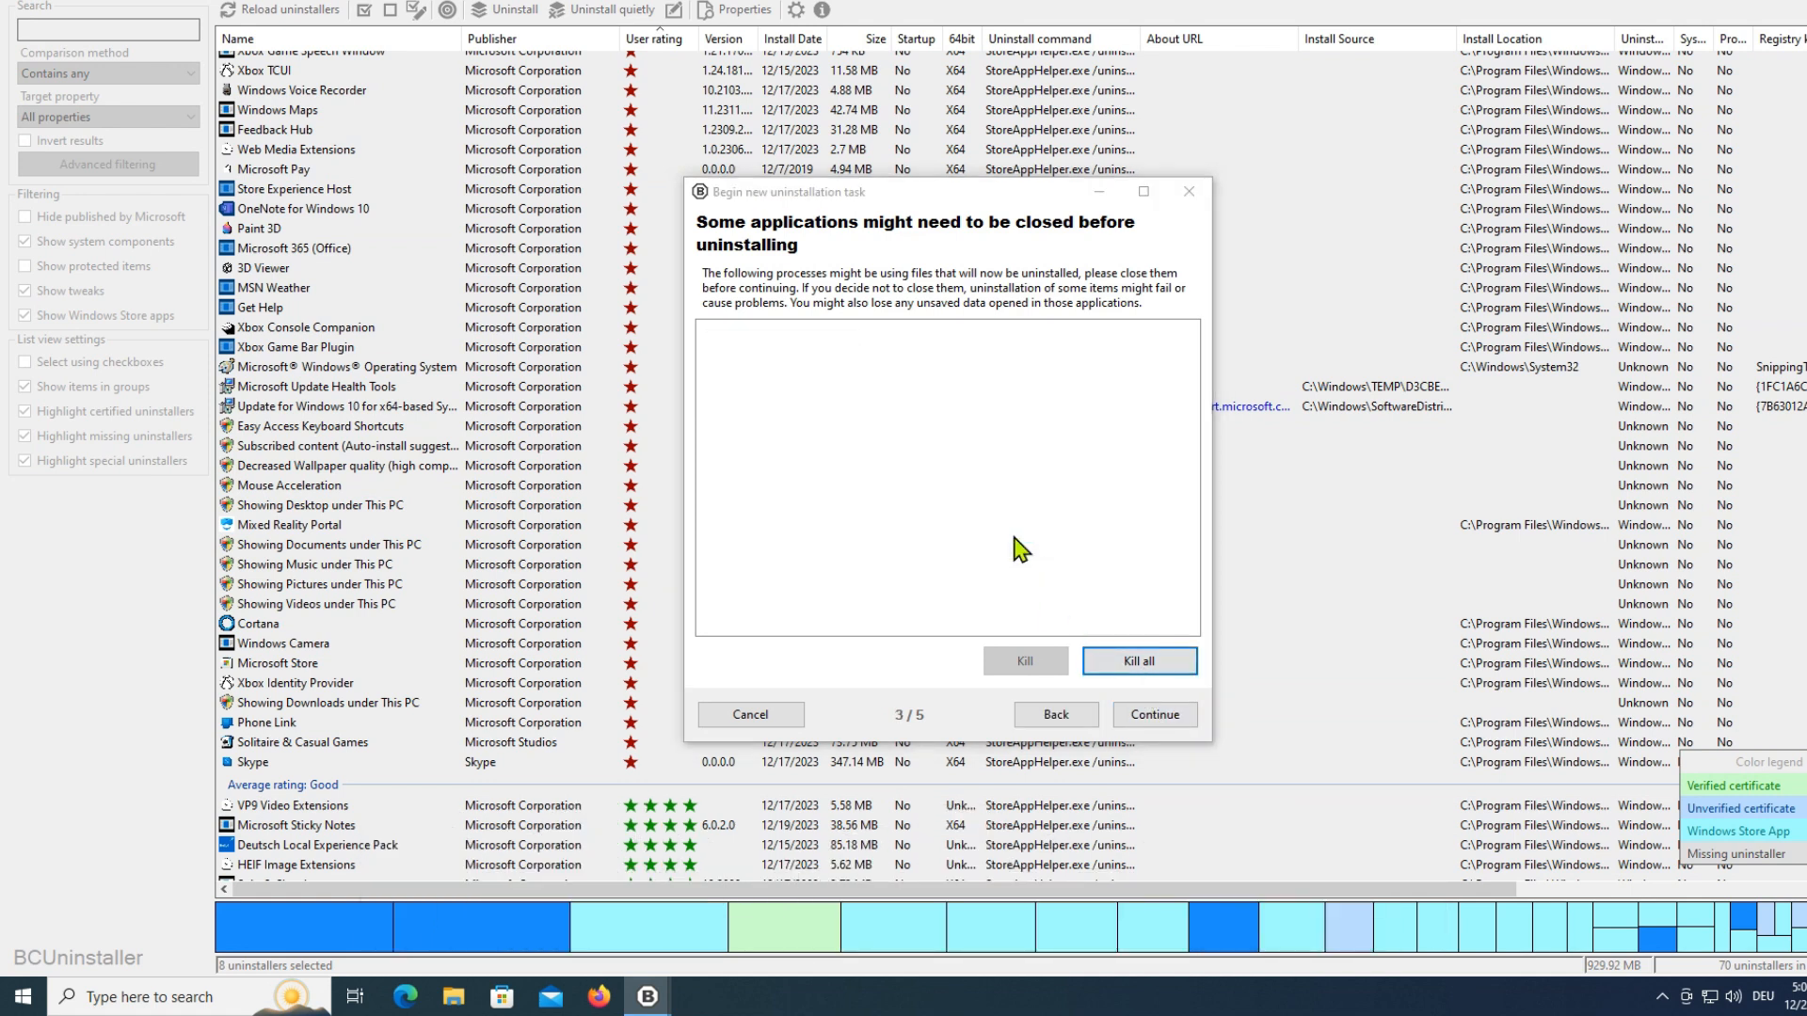
click(1152, 717)
click(1148, 721)
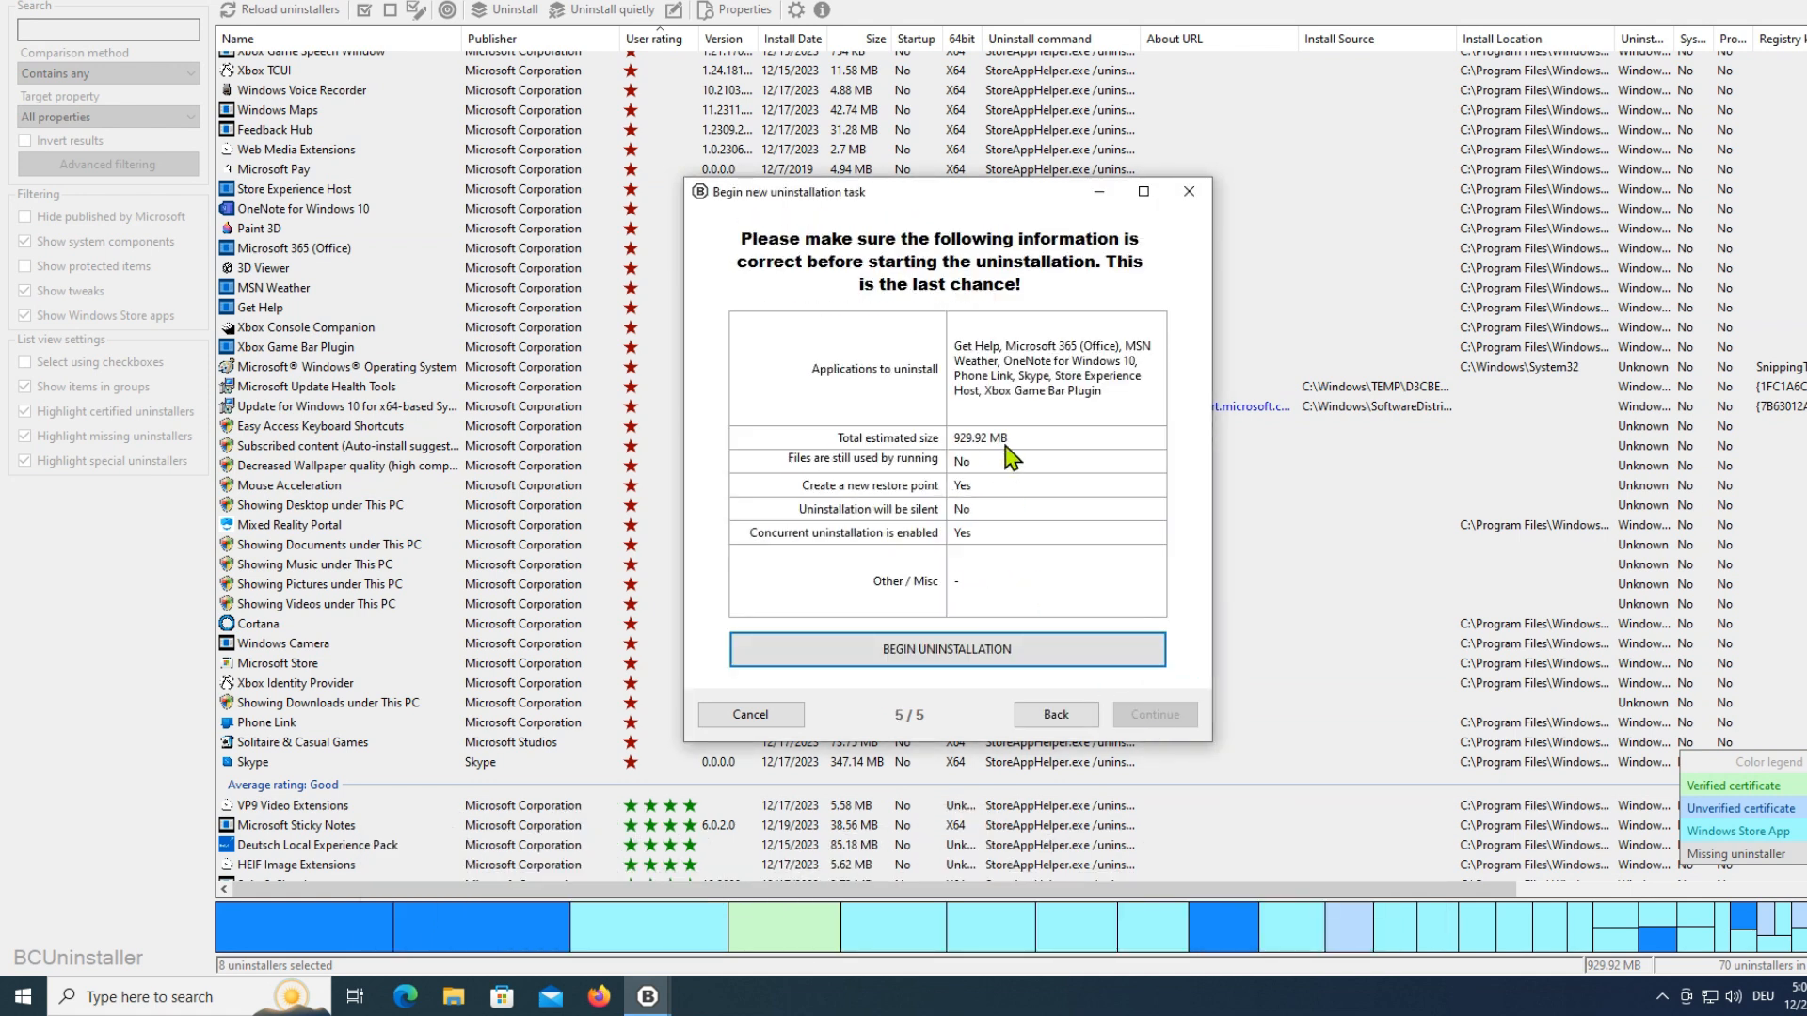
click(1045, 657)
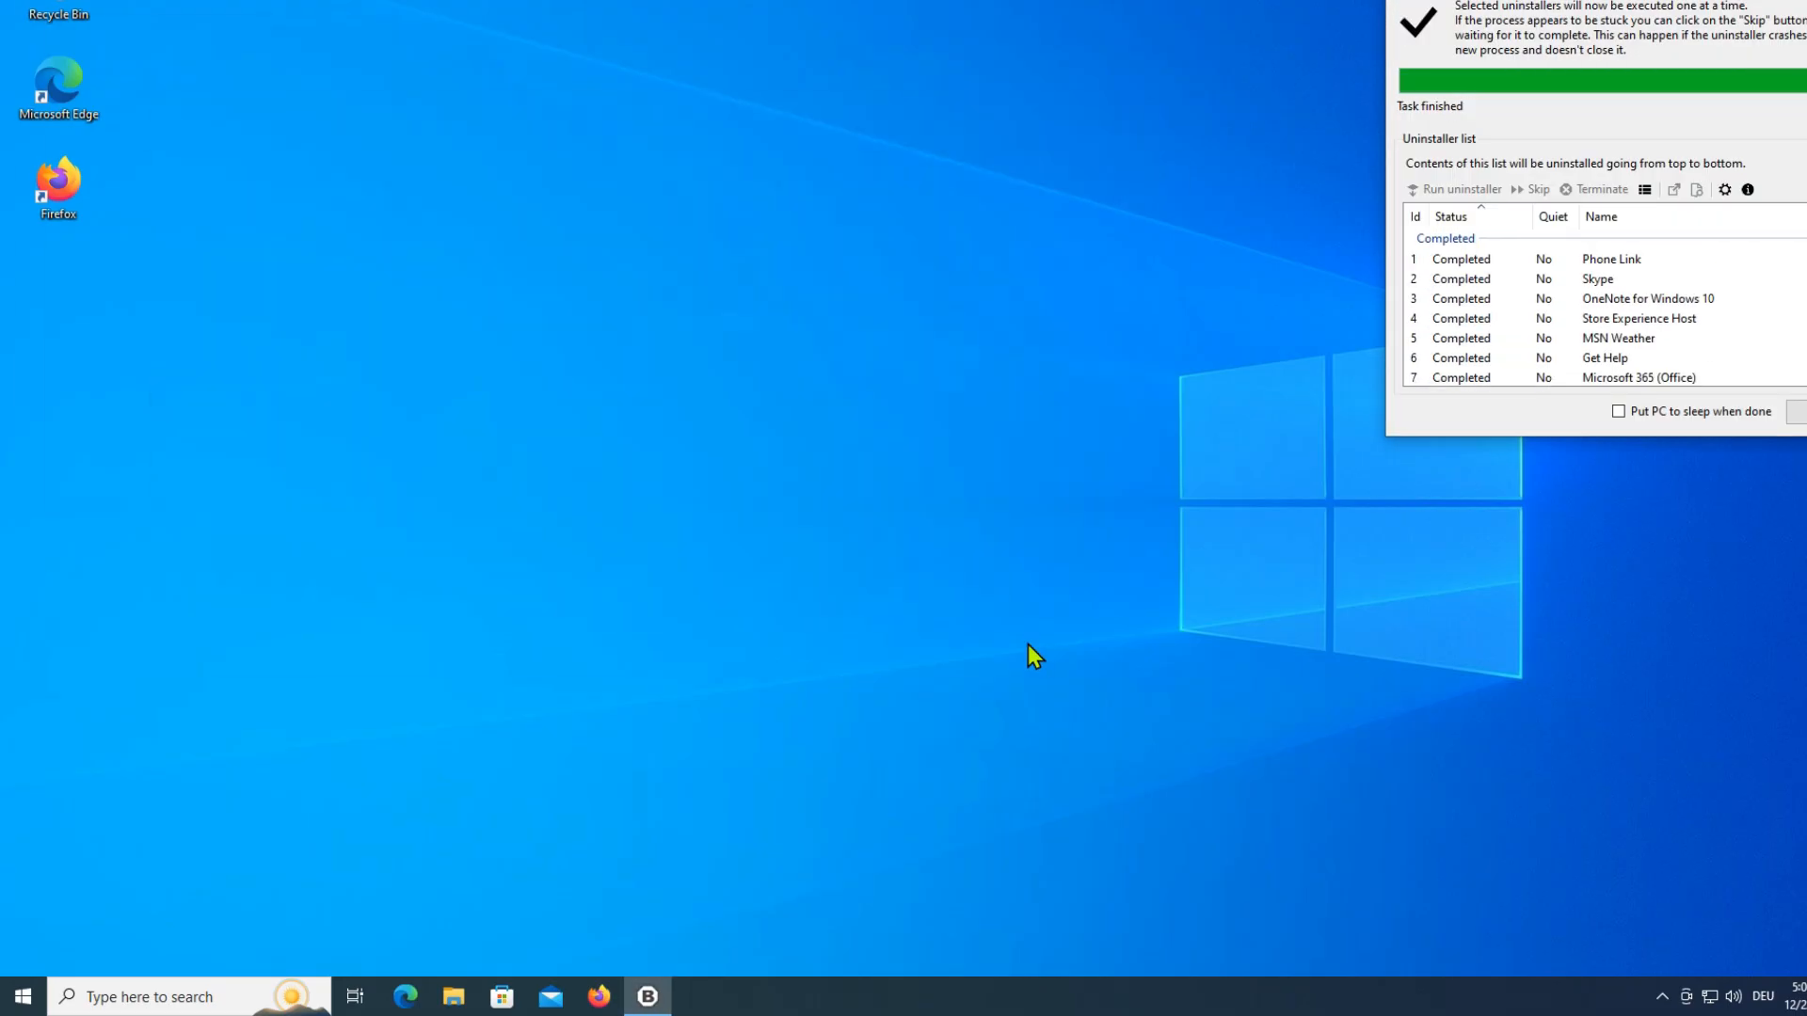
click(1302, 736)
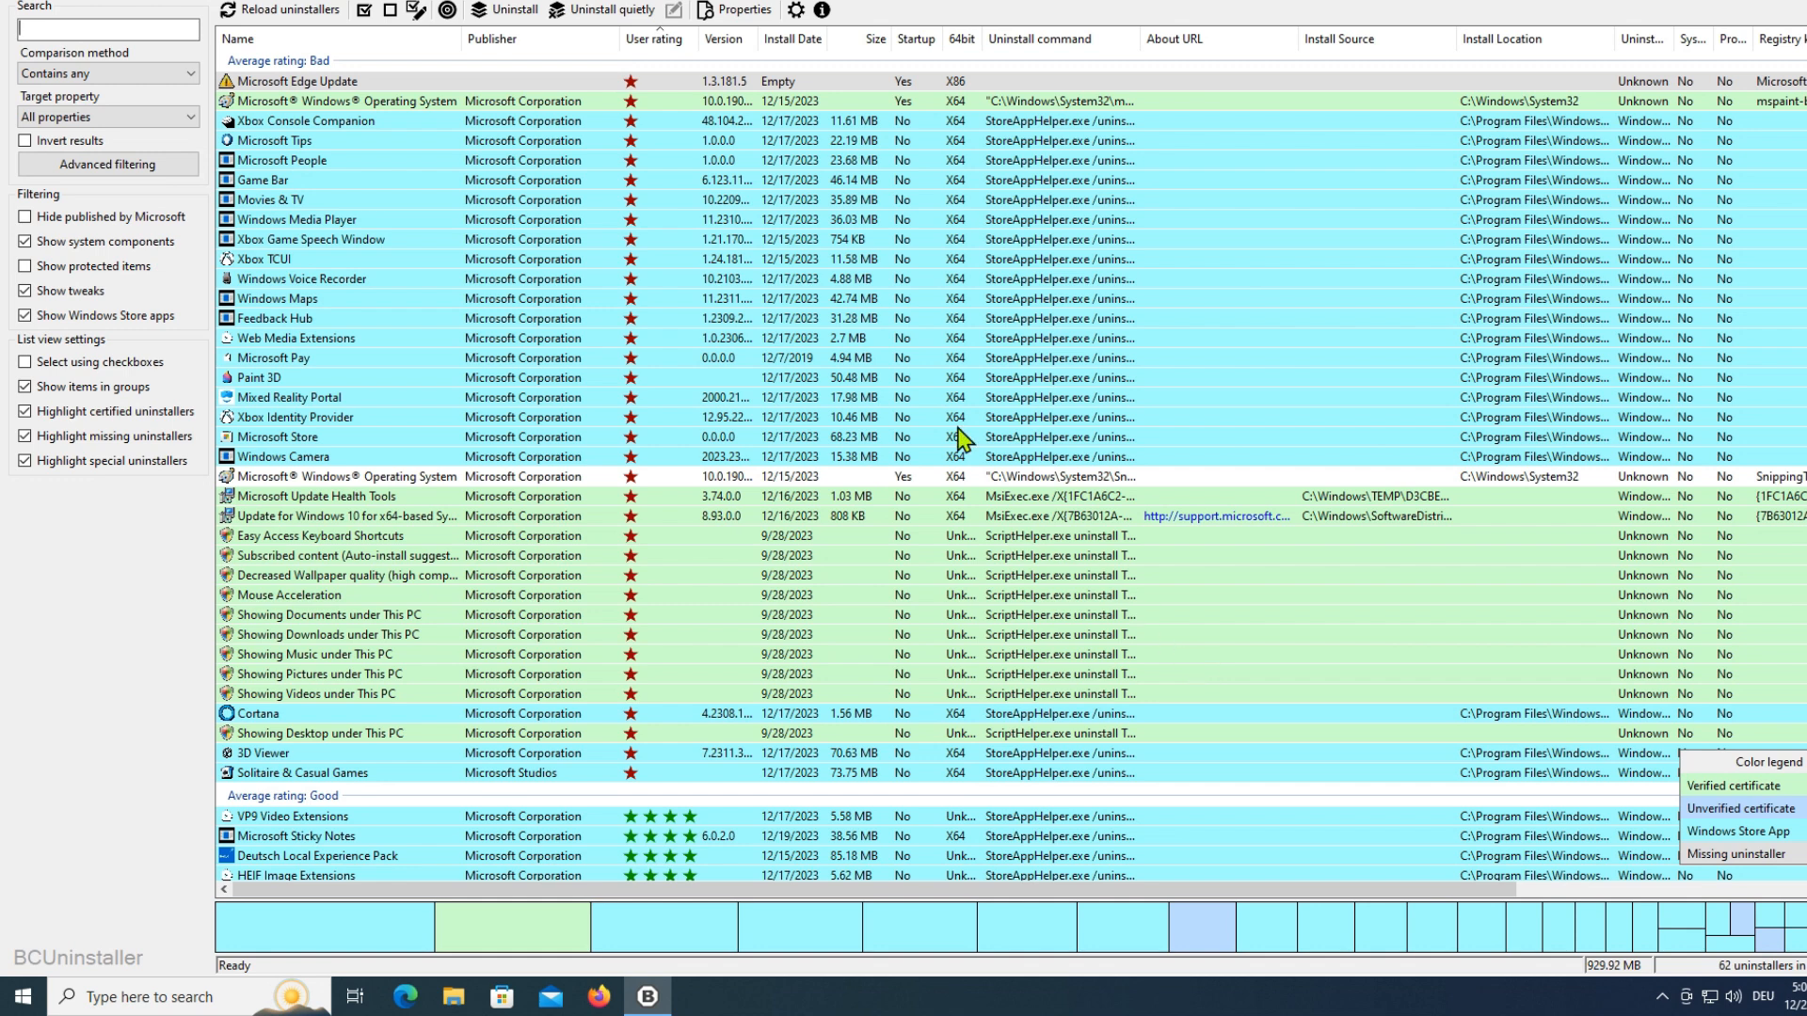
Step: Examine the remaining badly rated apps, selecting the Microsoft Edge Update and Windows Maps entries
click(764, 85)
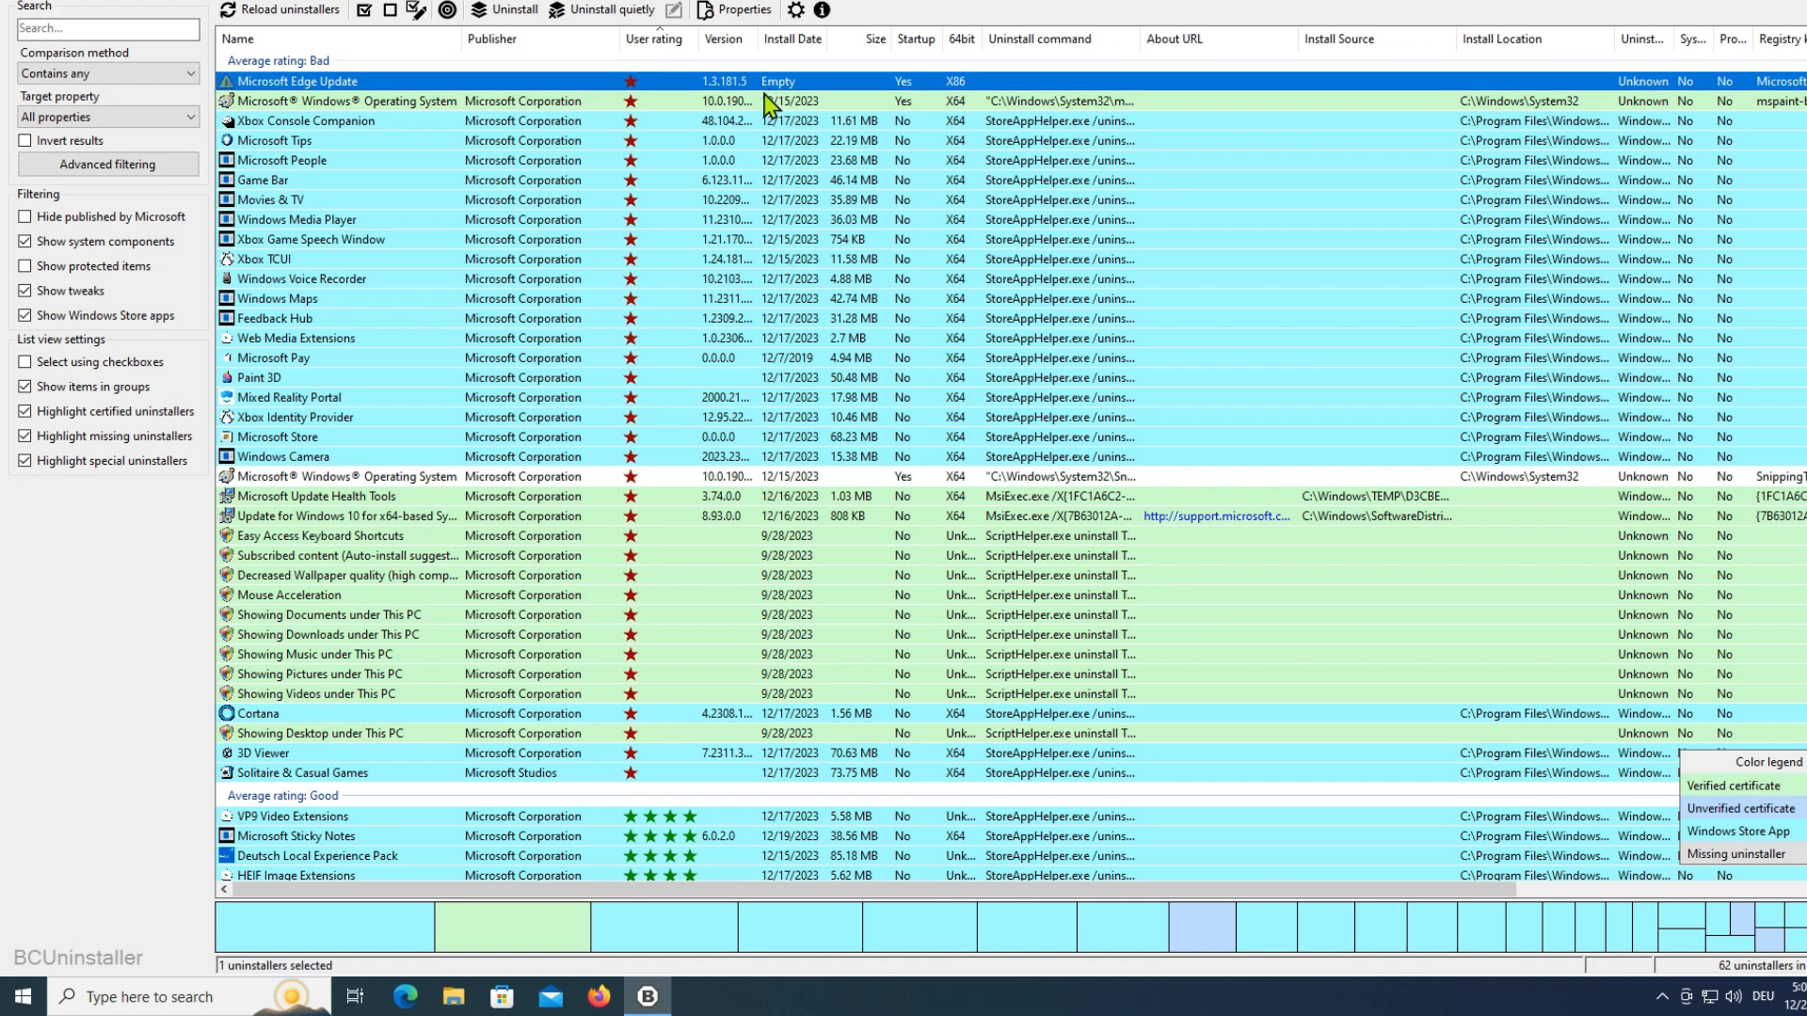
click(868, 301)
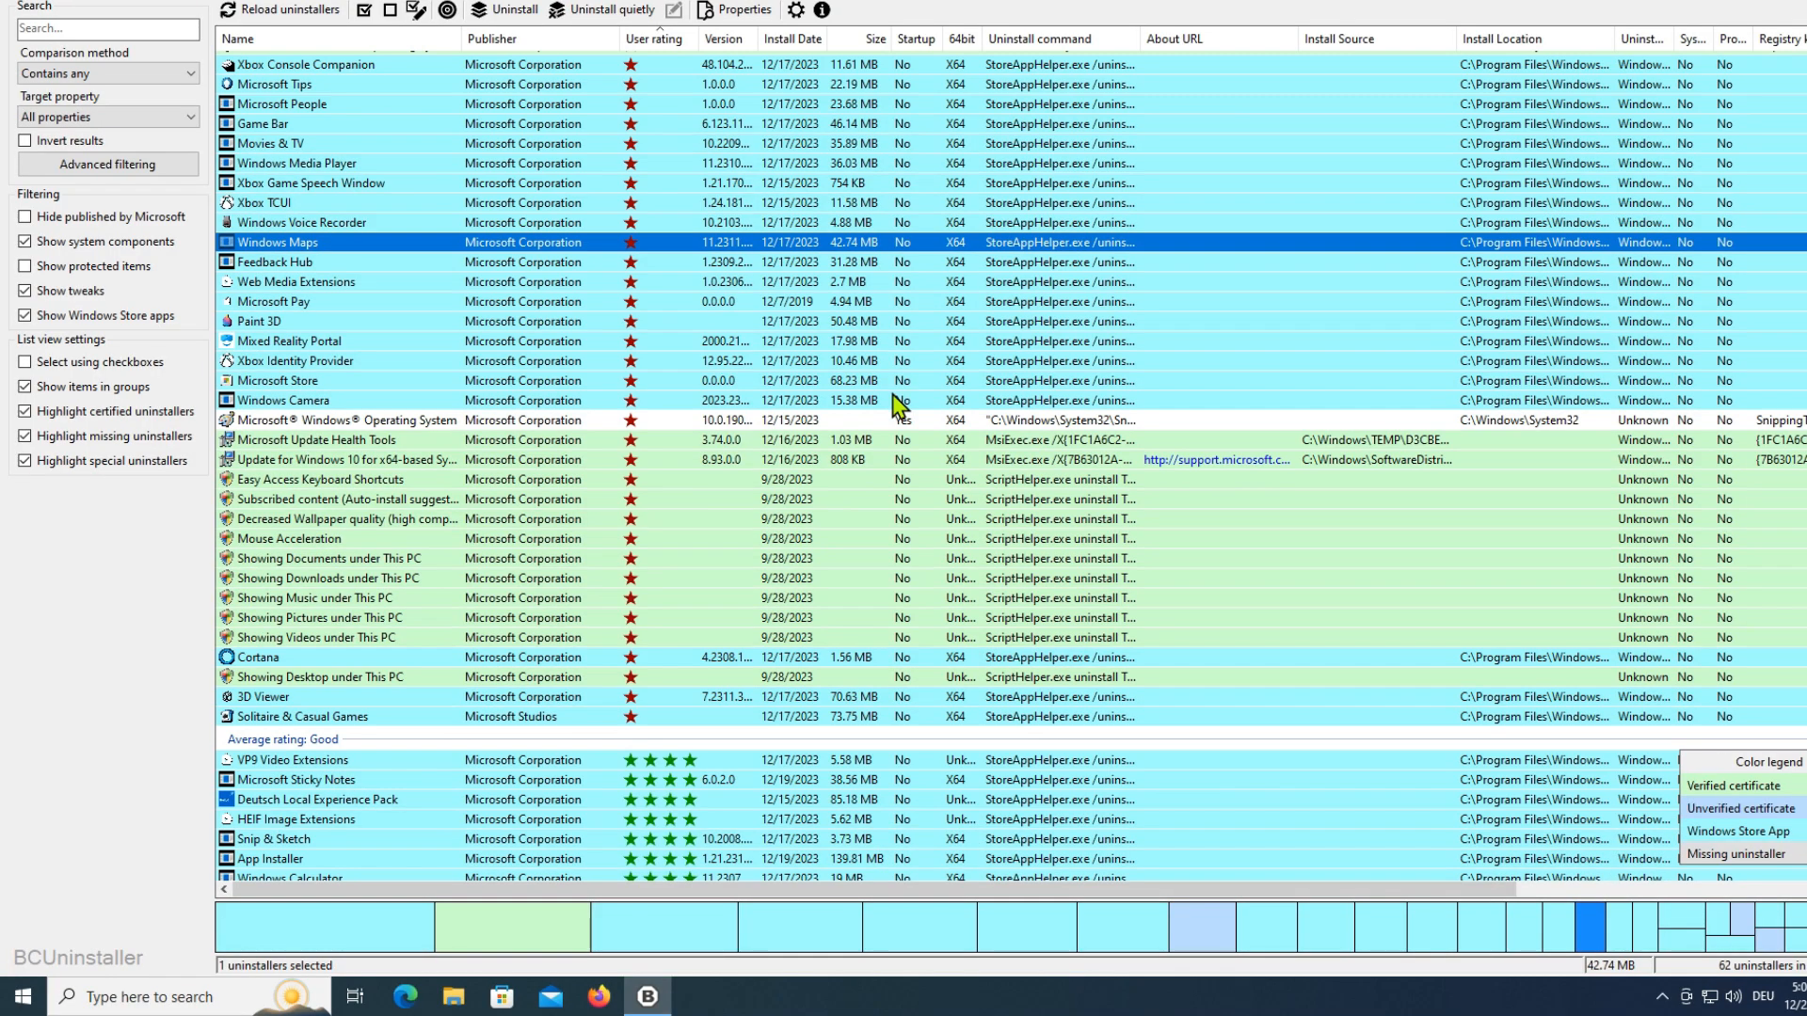
scroll(894, 393, up, 1)
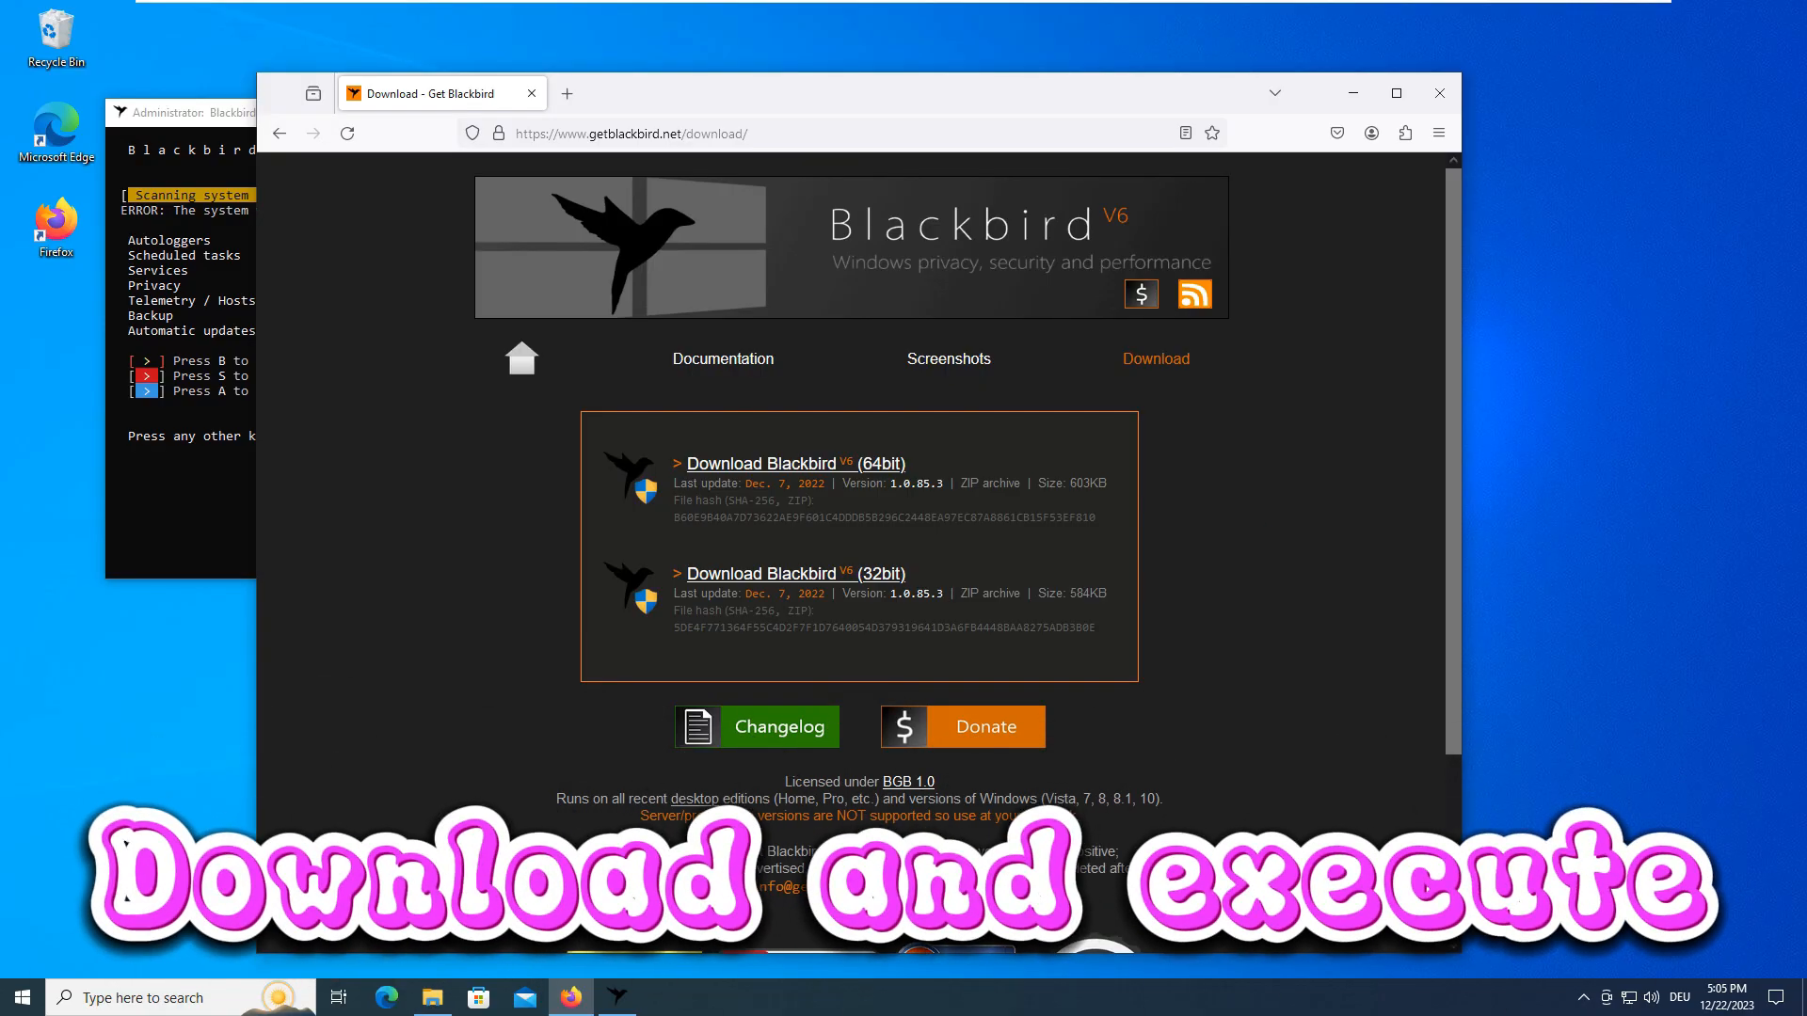
Step: Close the Blackbird download page, start the App Manager in the Blackbird console and disable application 92, XboxApp
click(1440, 94)
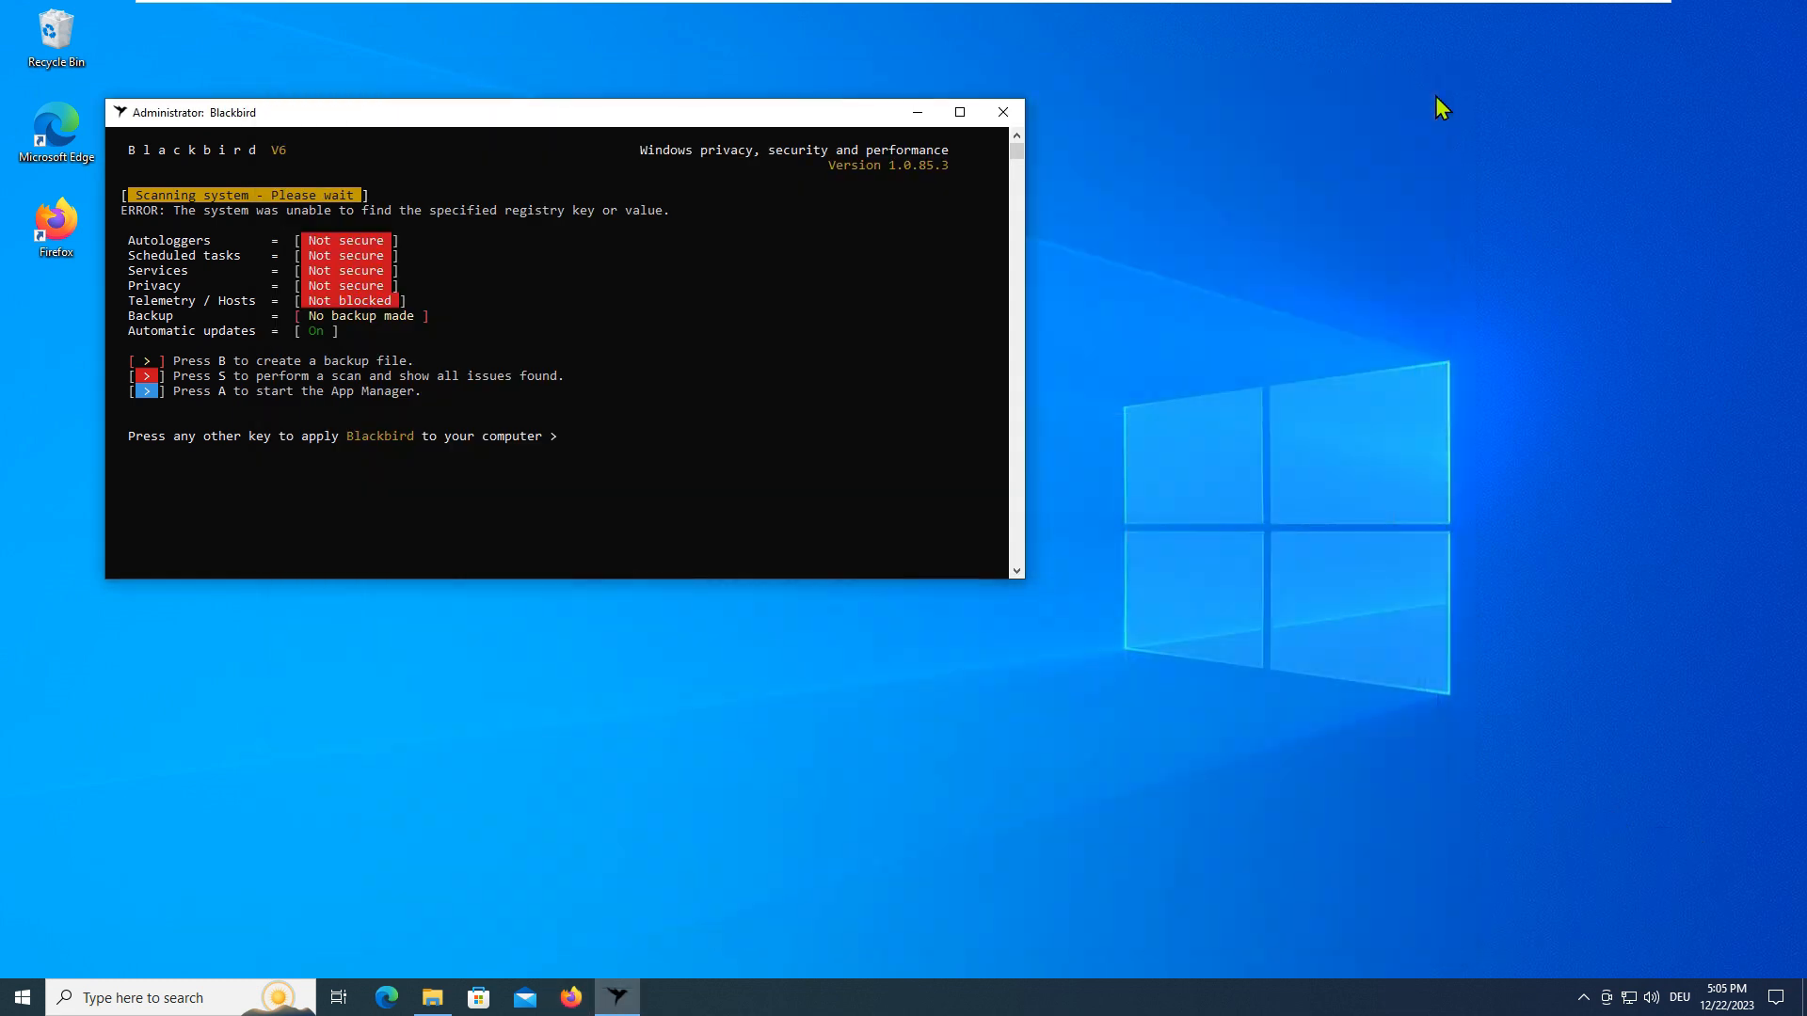
key(Return)
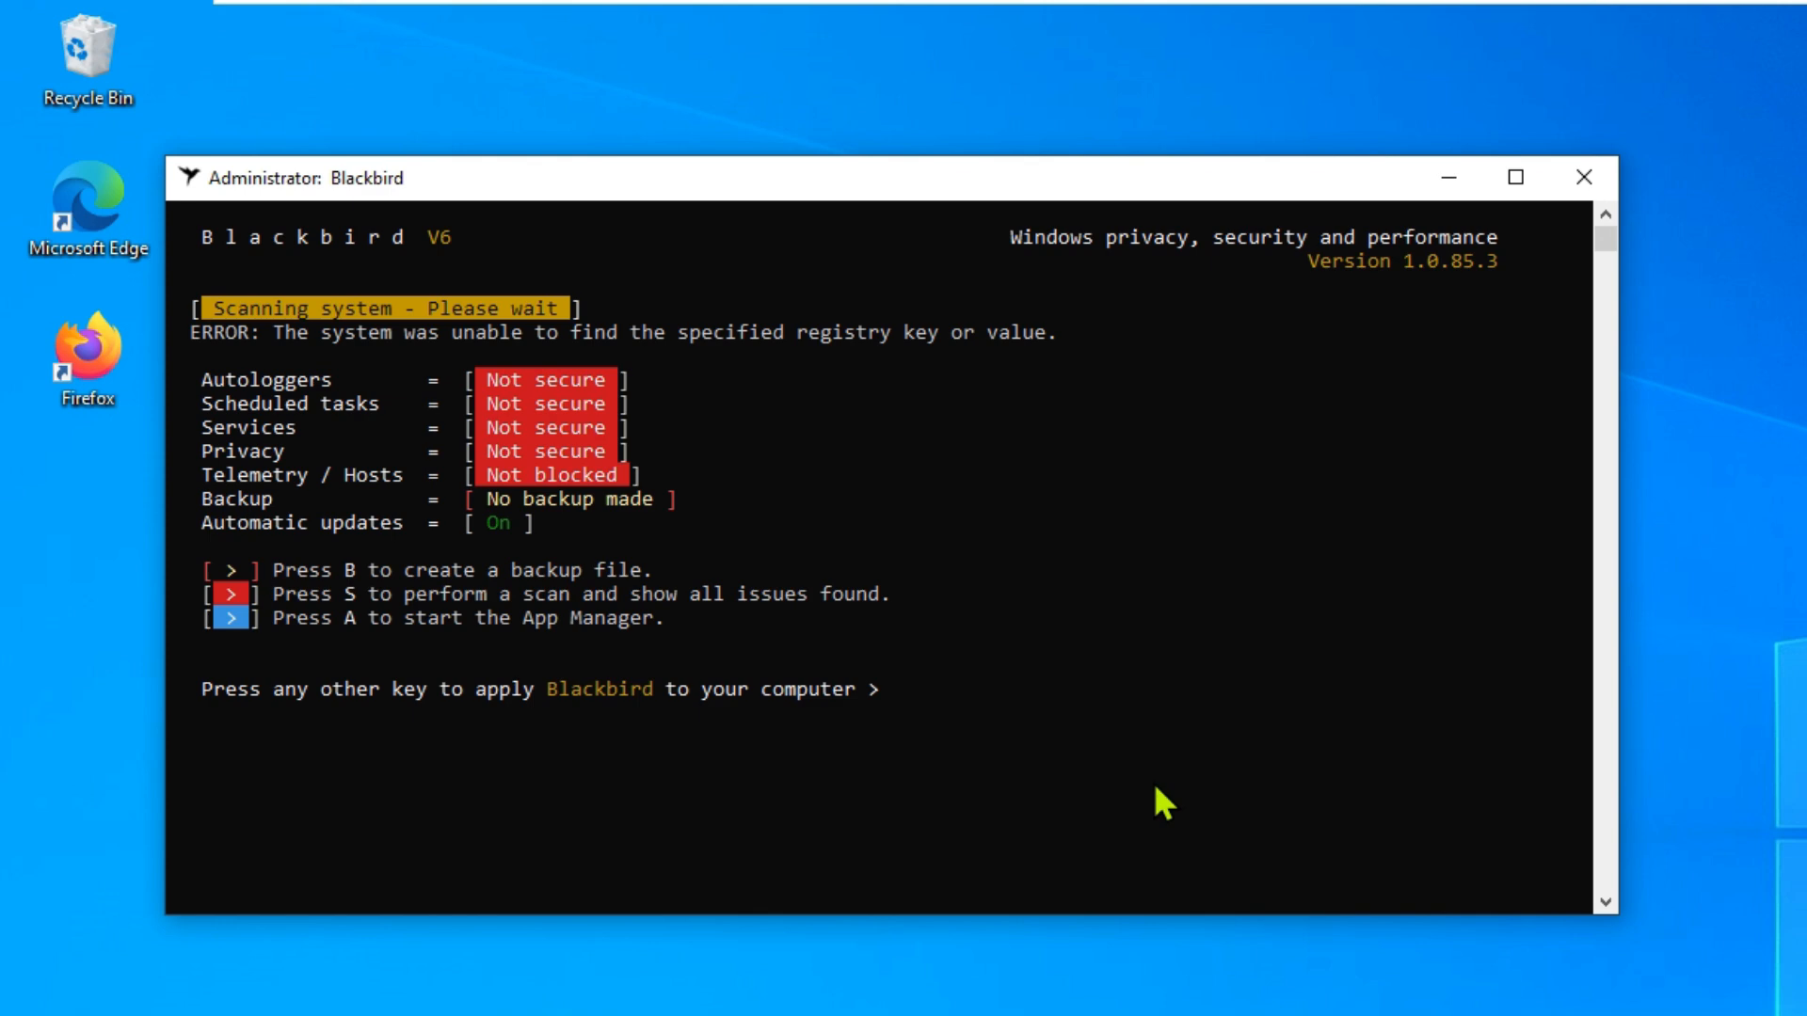
key(a)
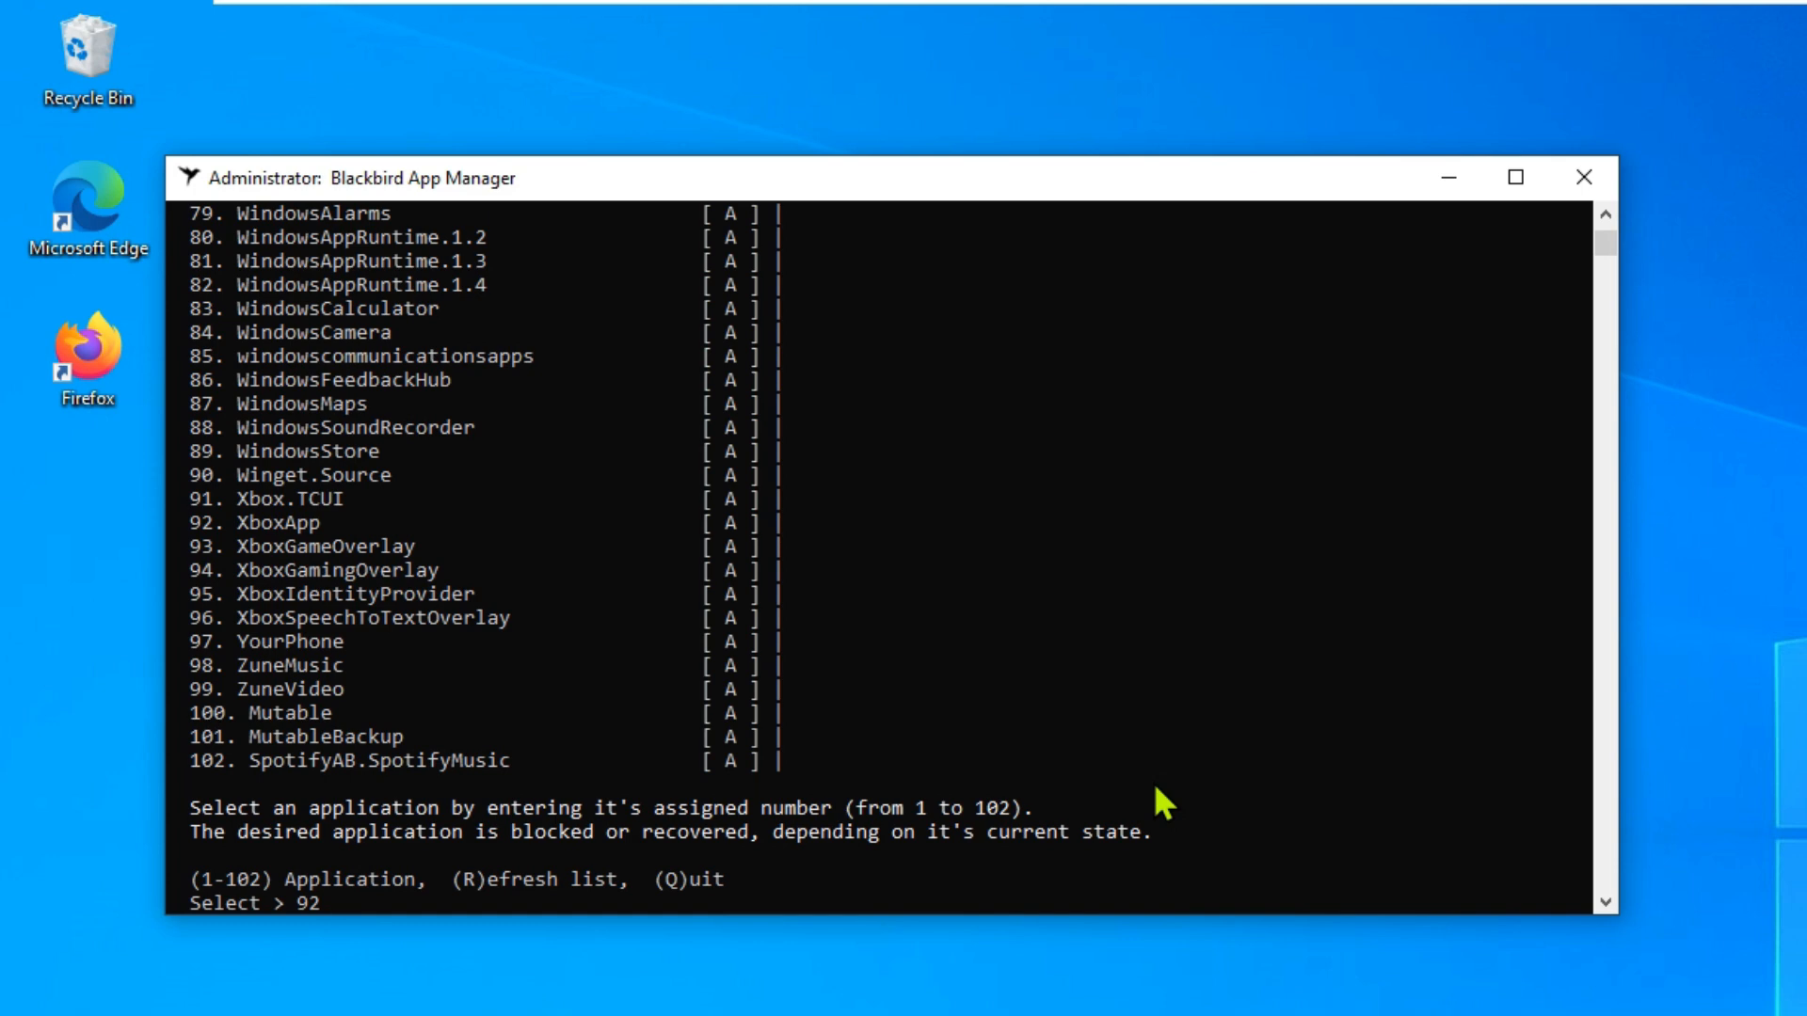
key(Return)
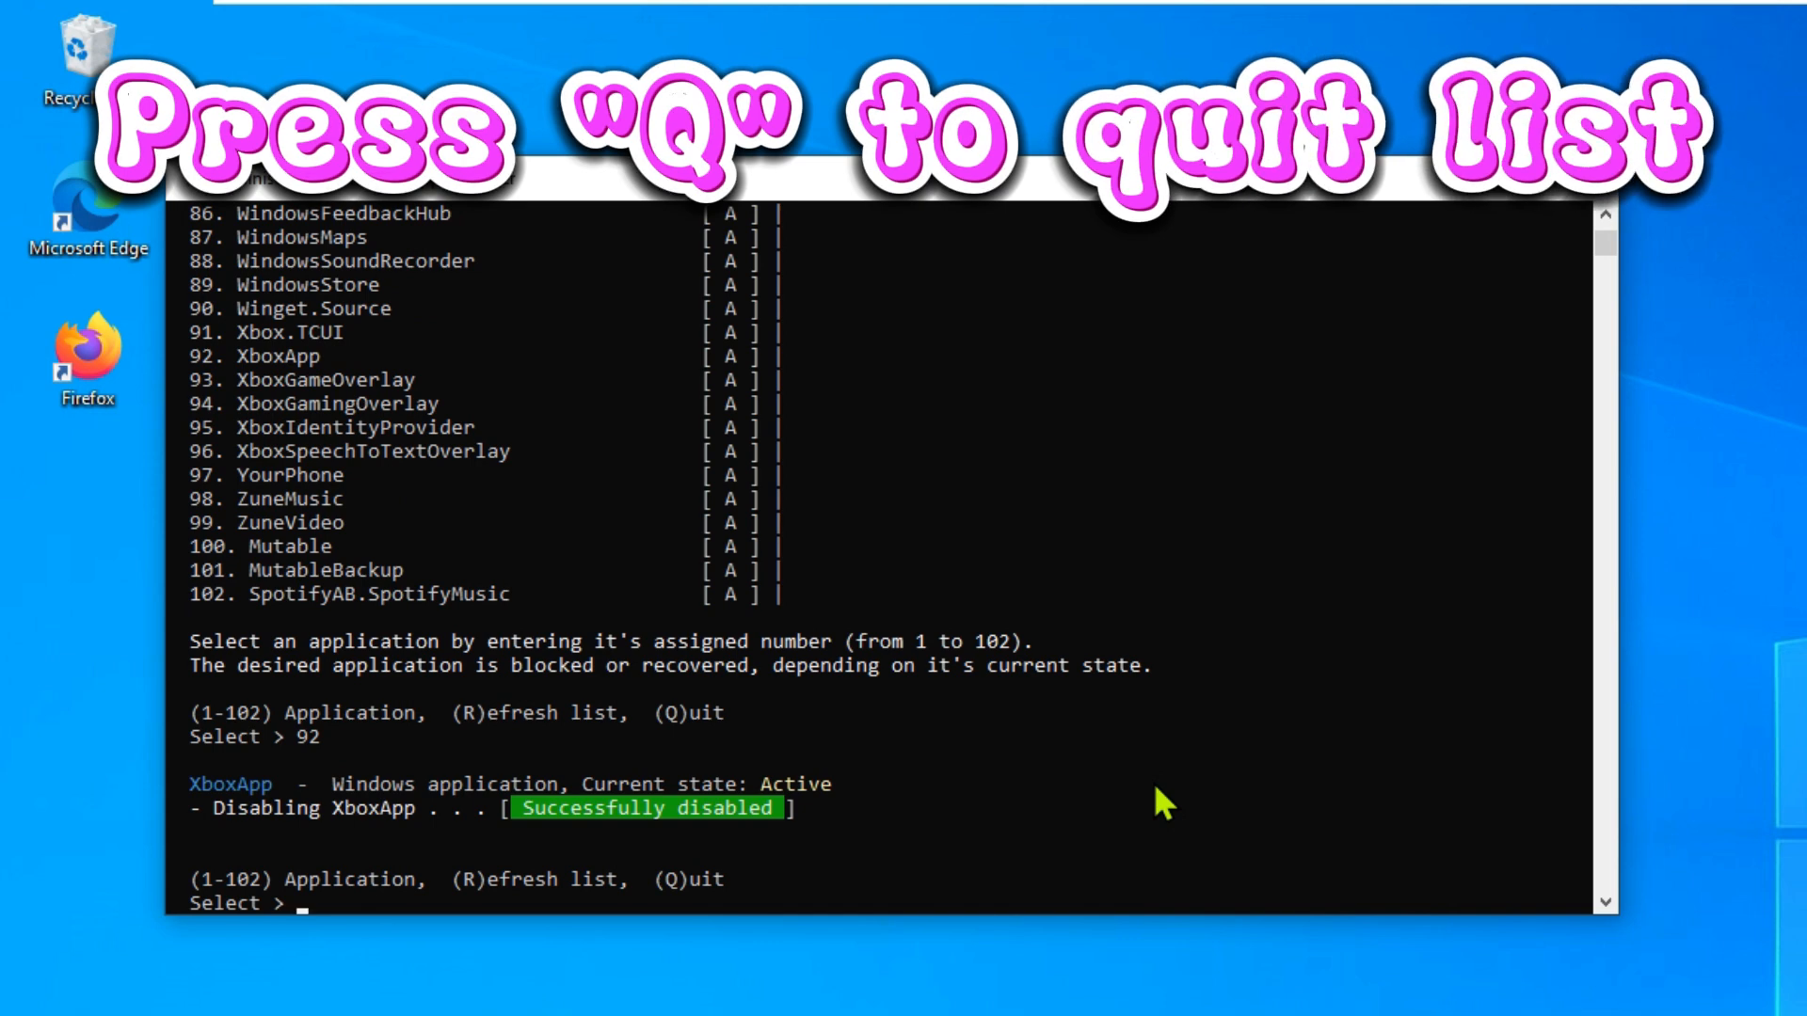
Step: Quit the App Manager list and apply Blackbird to the computer
text(q)
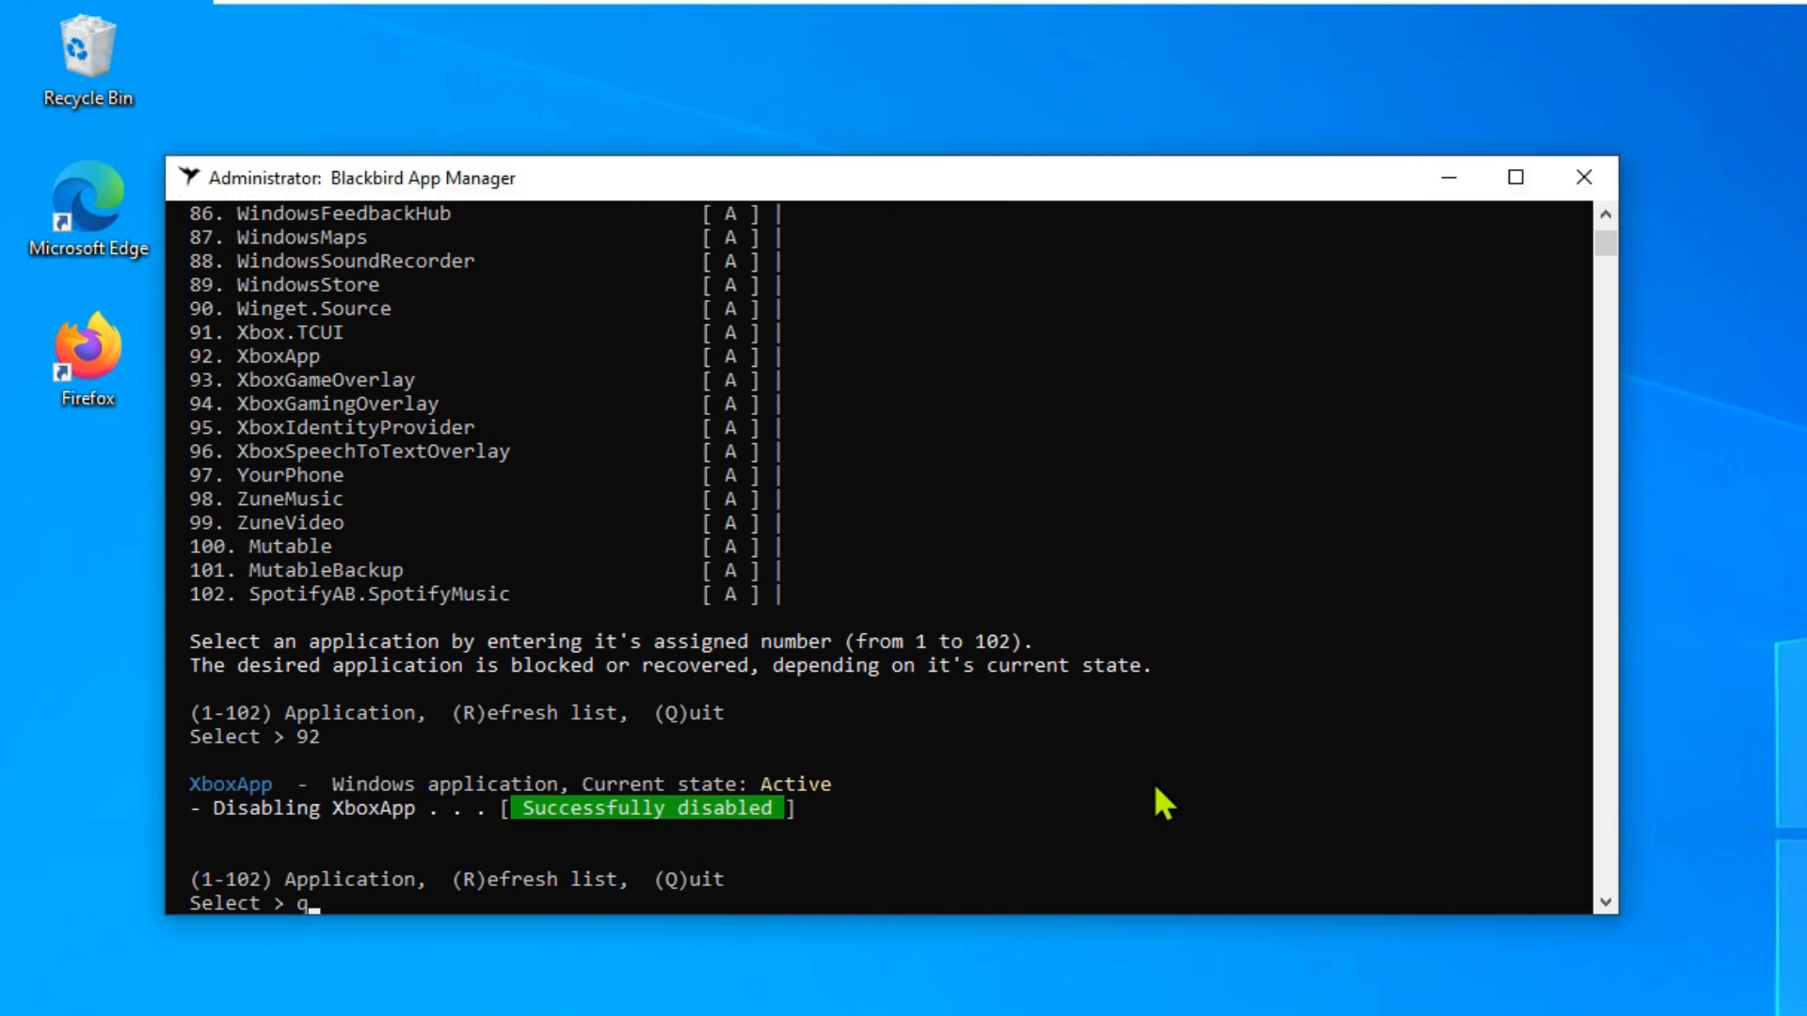
key(Return)
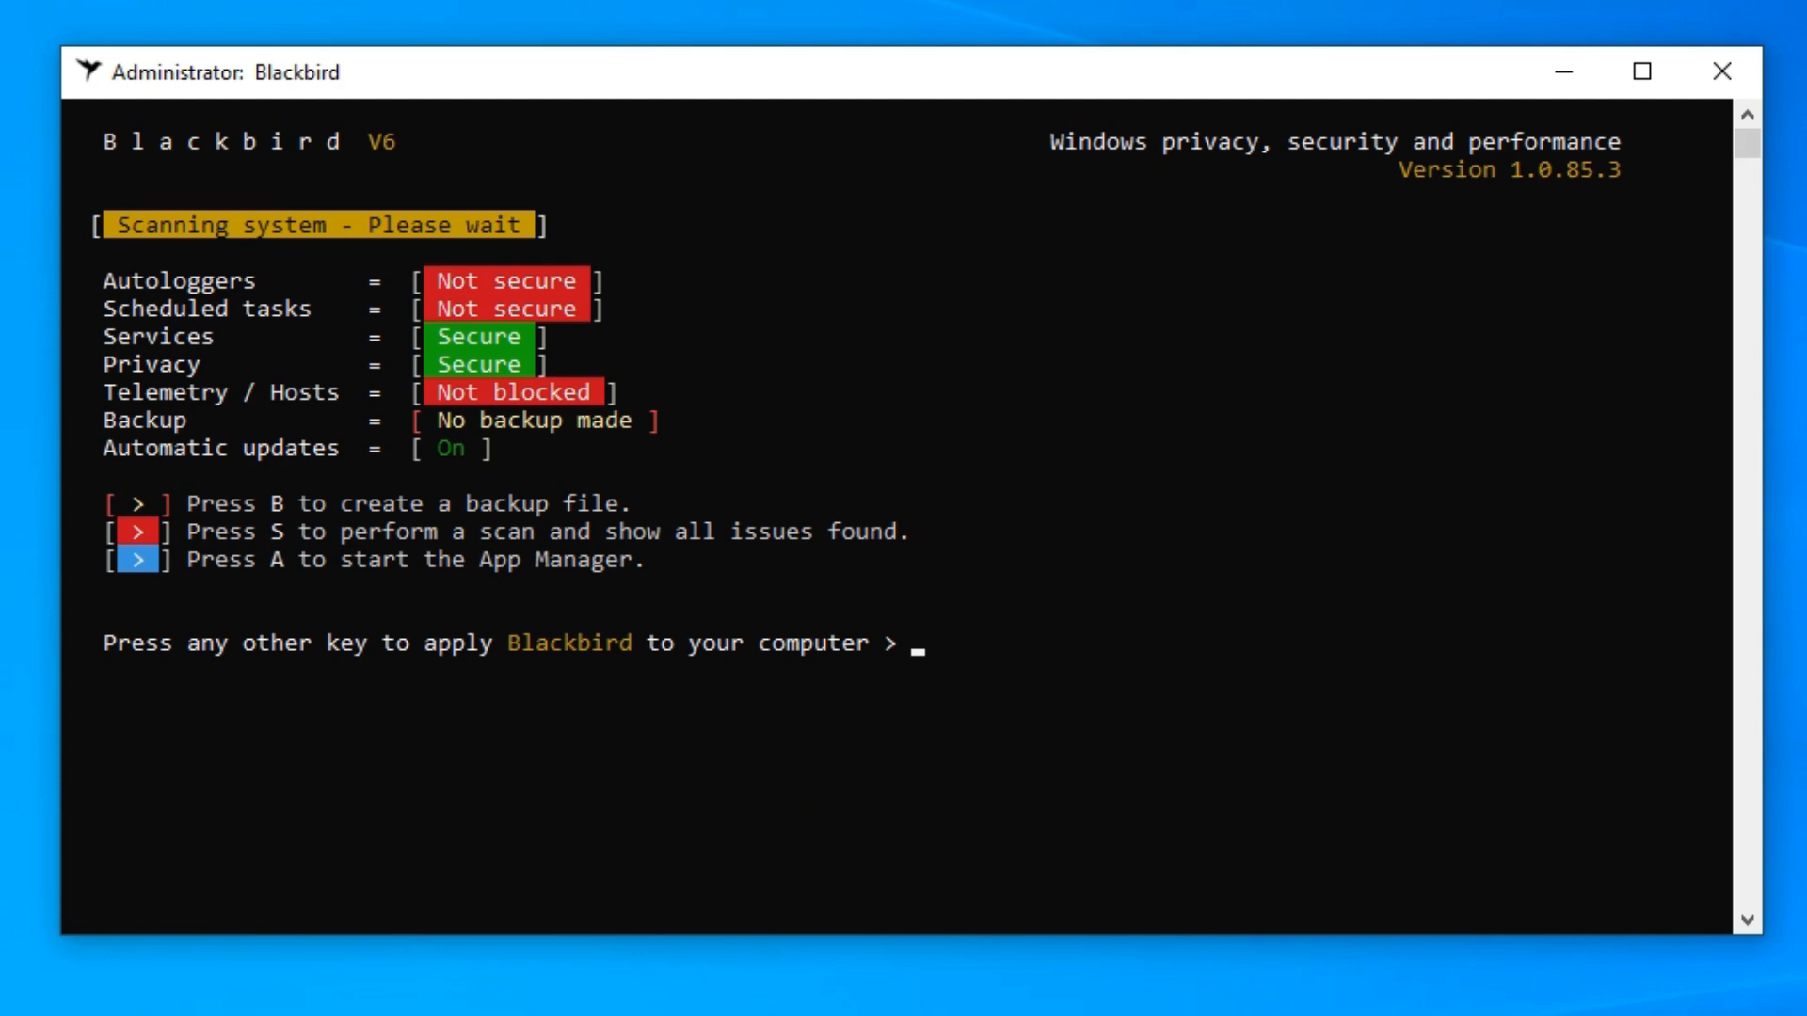
key(Return)
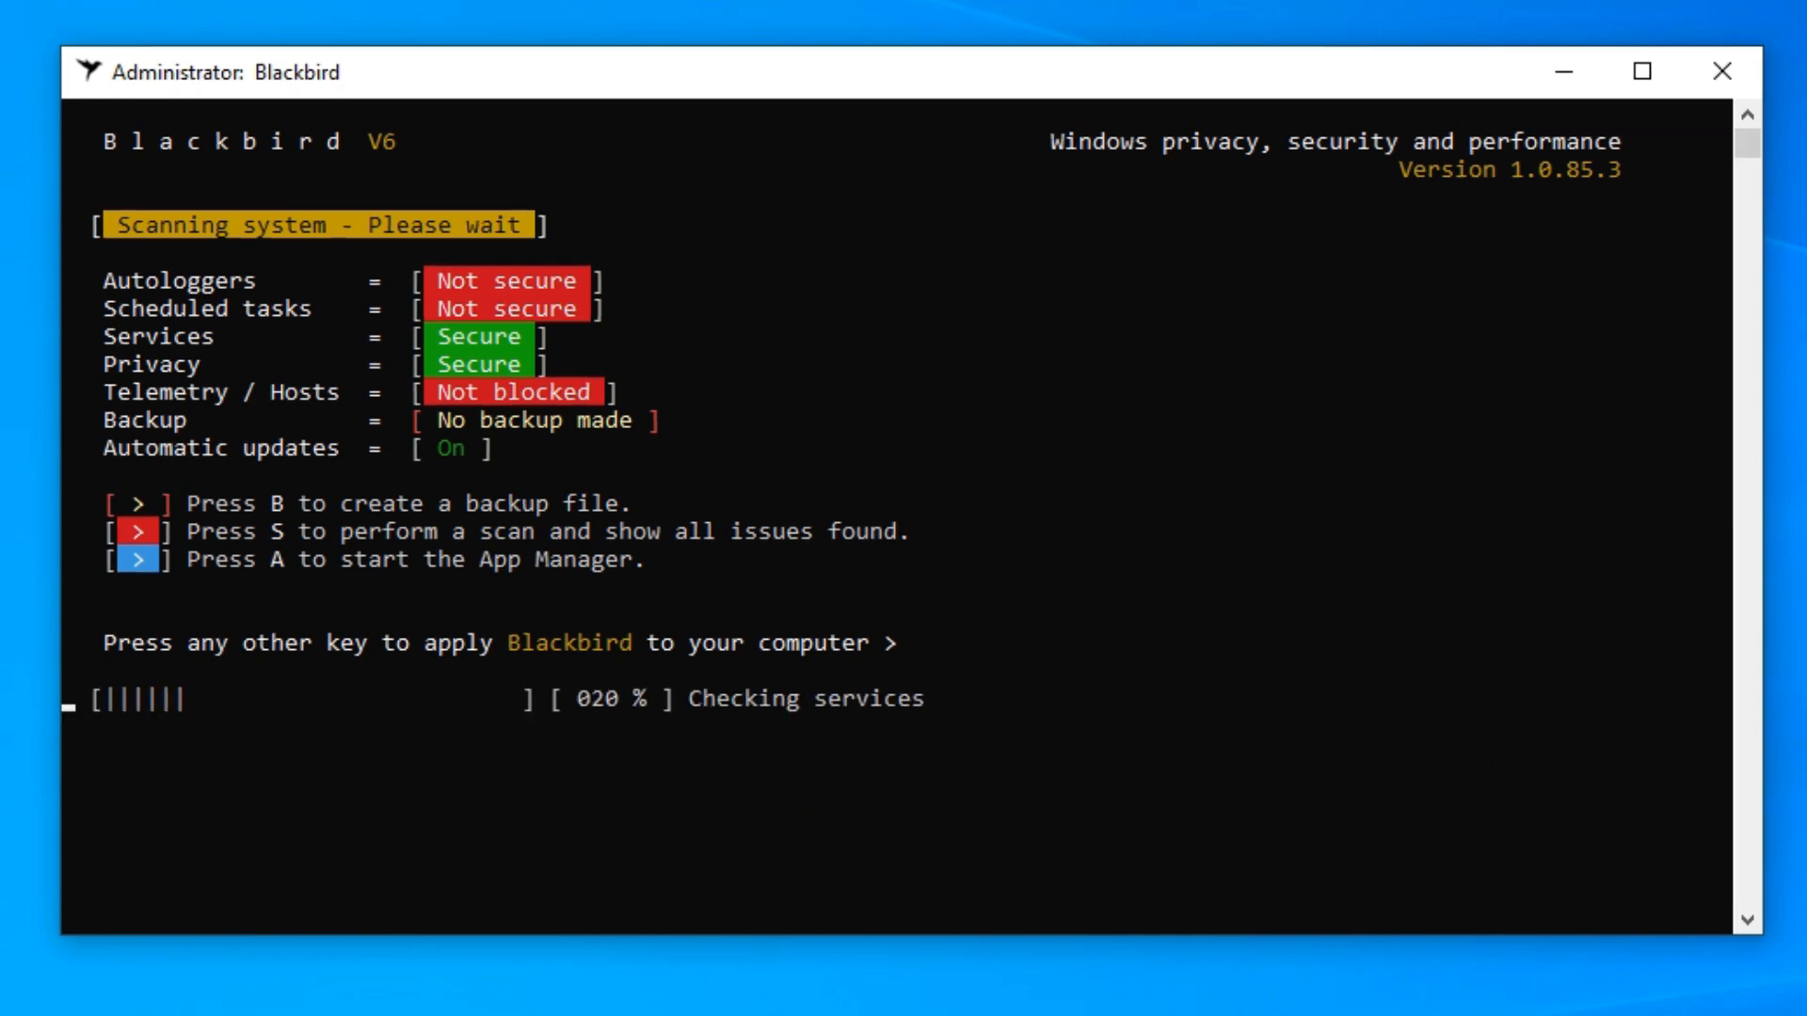